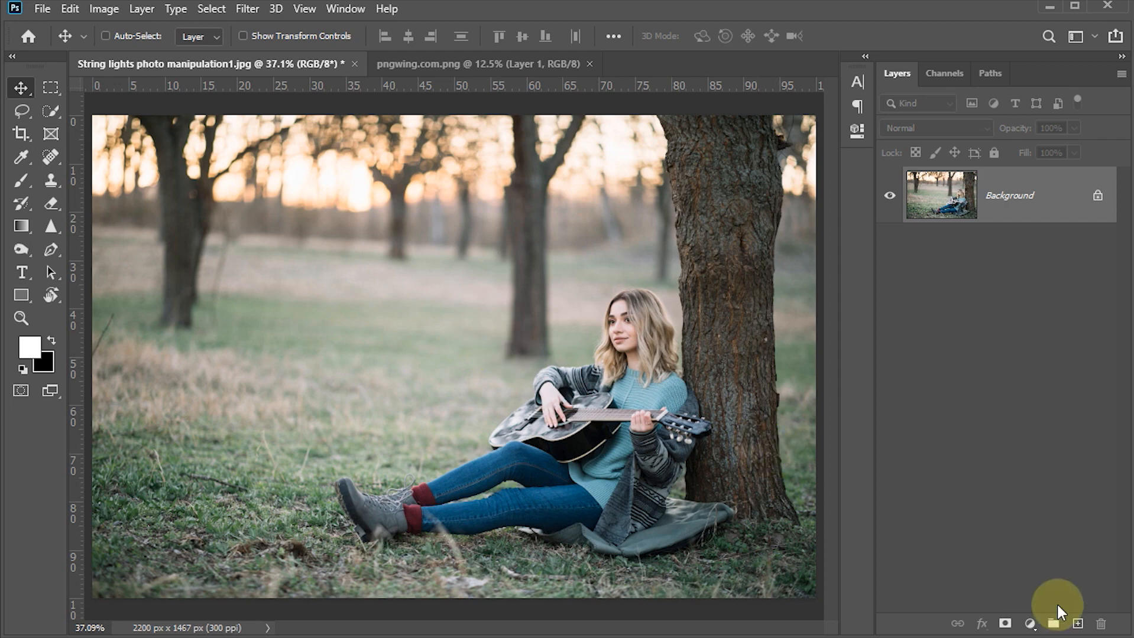
# Step: Add a Color Lookup adjustment layer above the Background using the NightFromDay.CUBE 3D LUT
pyautogui.click(1030, 625)
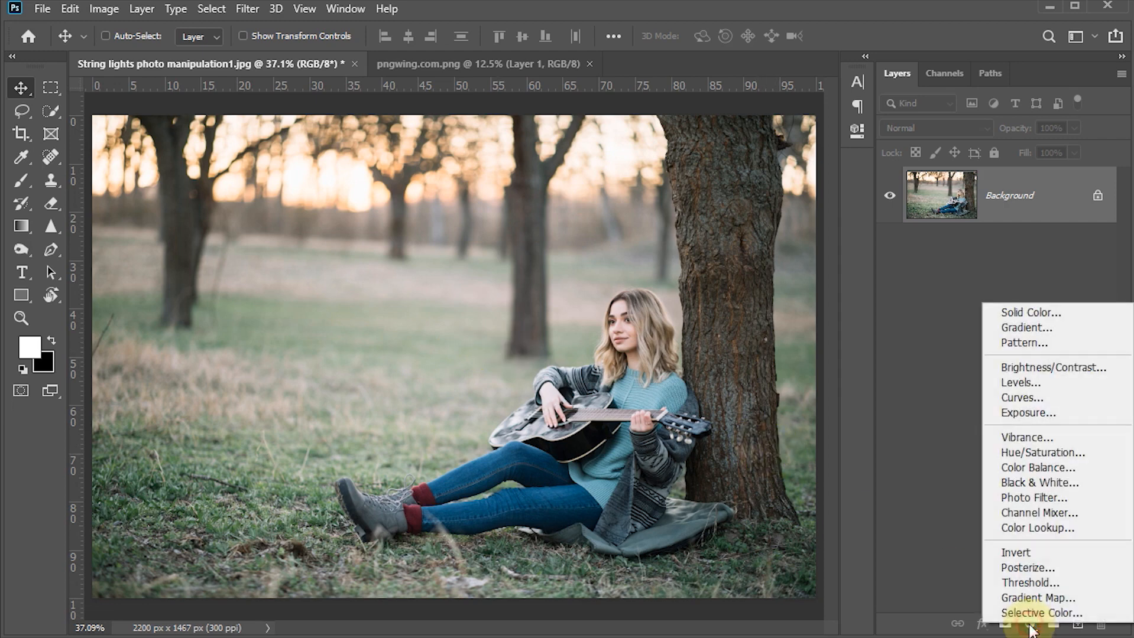
pyautogui.click(1029, 527)
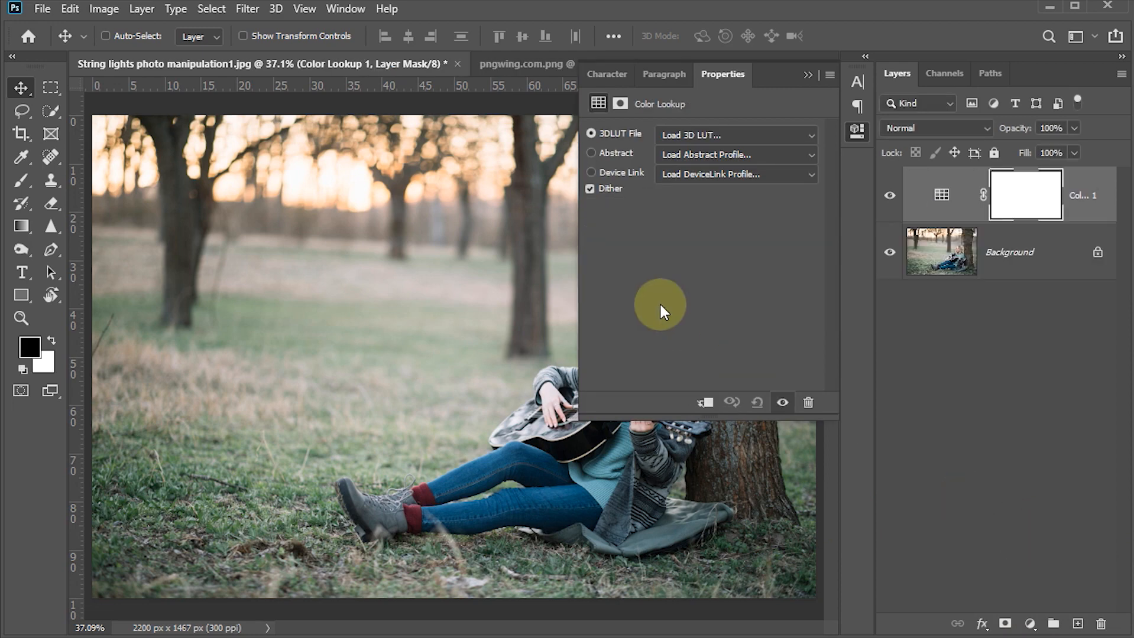
pyautogui.click(794, 136)
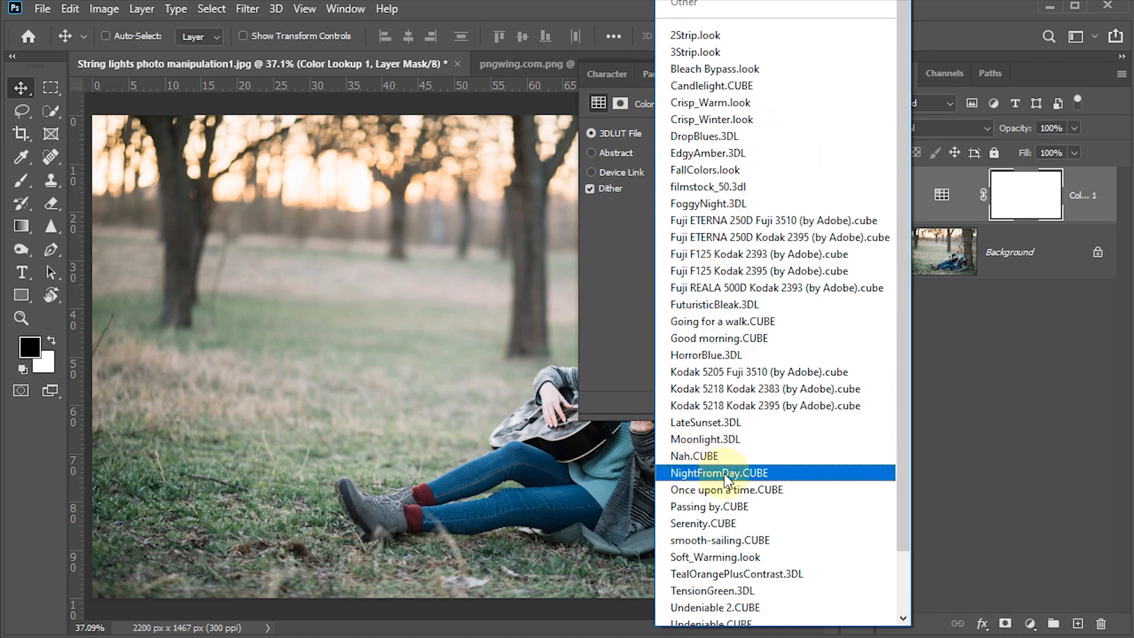
pyautogui.click(717, 474)
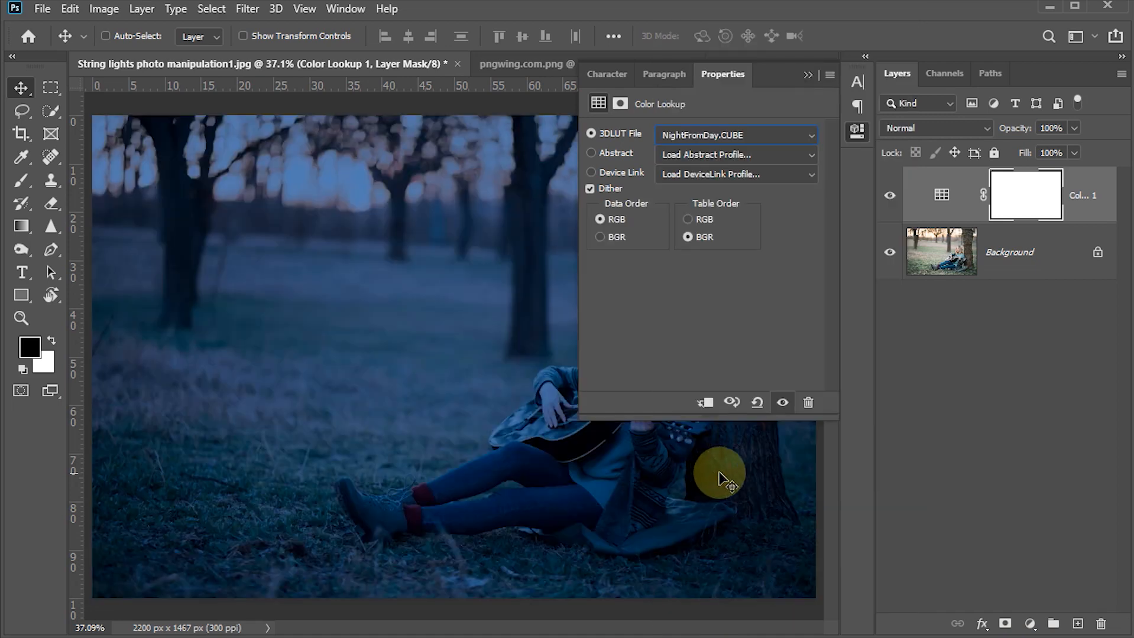
pyautogui.click(807, 75)
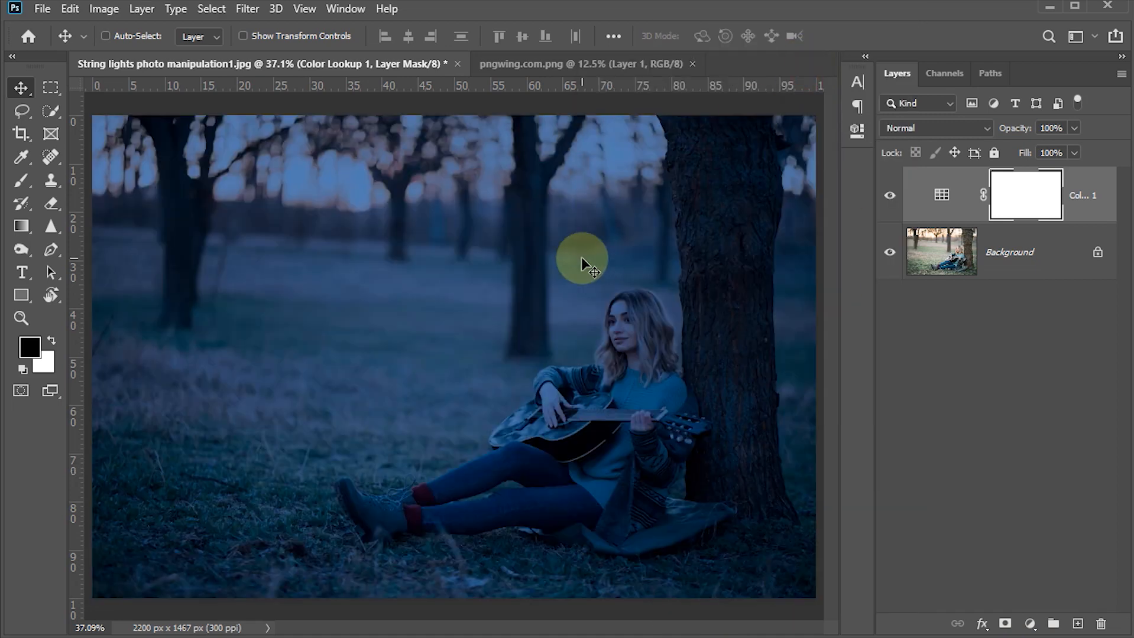
# Step: Add a Brightness/Contrast adjustment layer with brightness at -70 and contrast at 40
pyautogui.click(1029, 624)
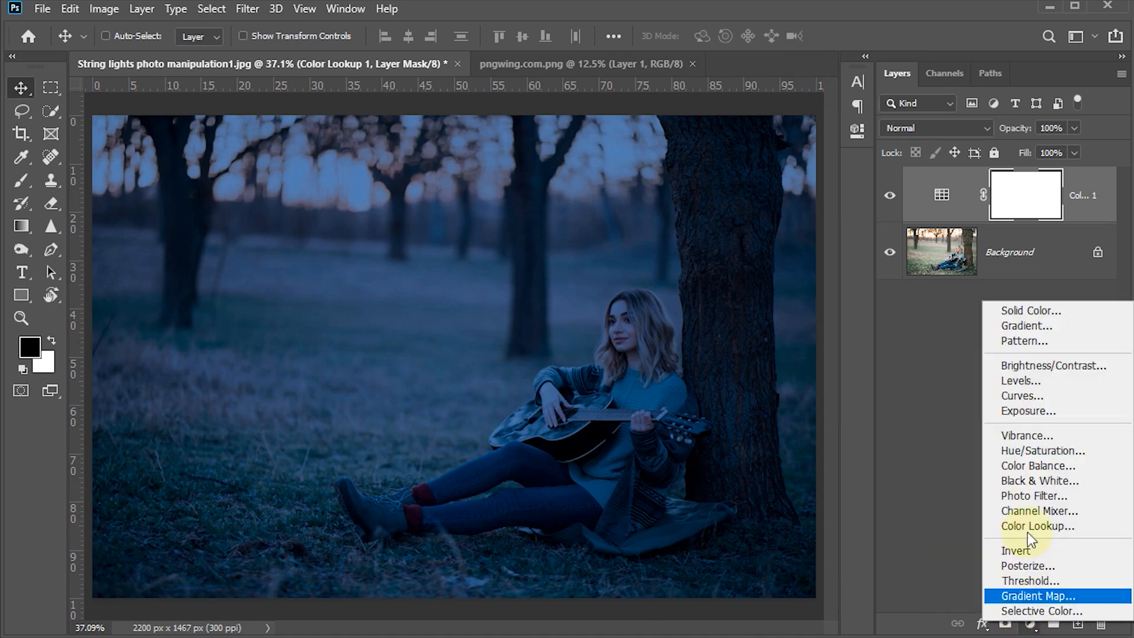
pyautogui.click(1029, 367)
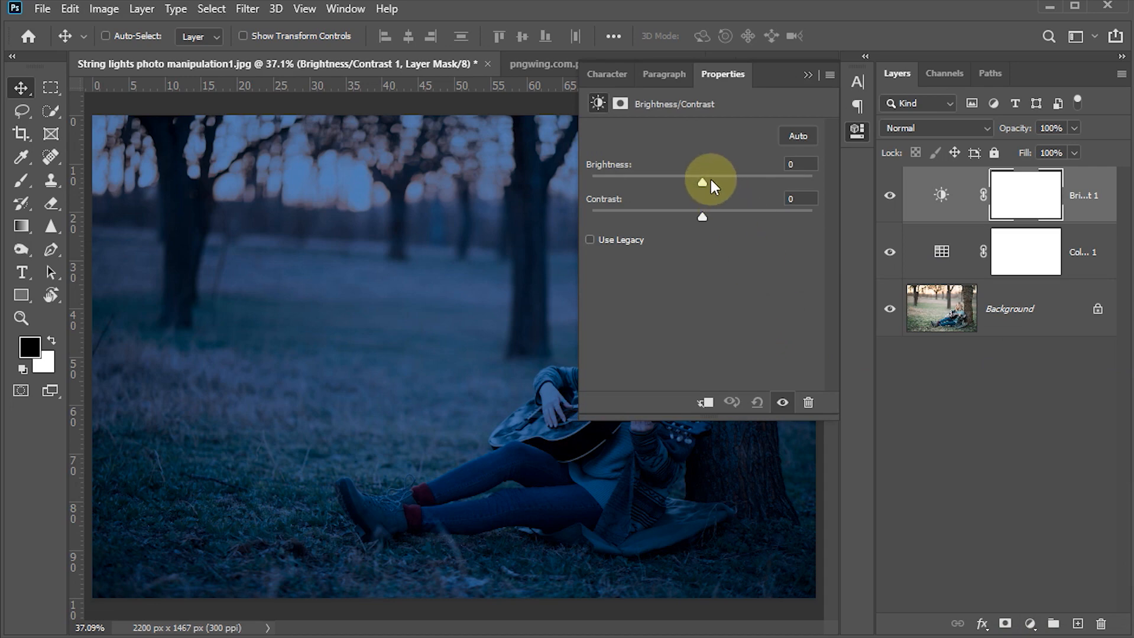
pyautogui.moveTo(707, 180); pyautogui.dragTo(650, 182)
pyautogui.moveTo(705, 215); pyautogui.dragTo(724, 217)
pyautogui.click(795, 198)
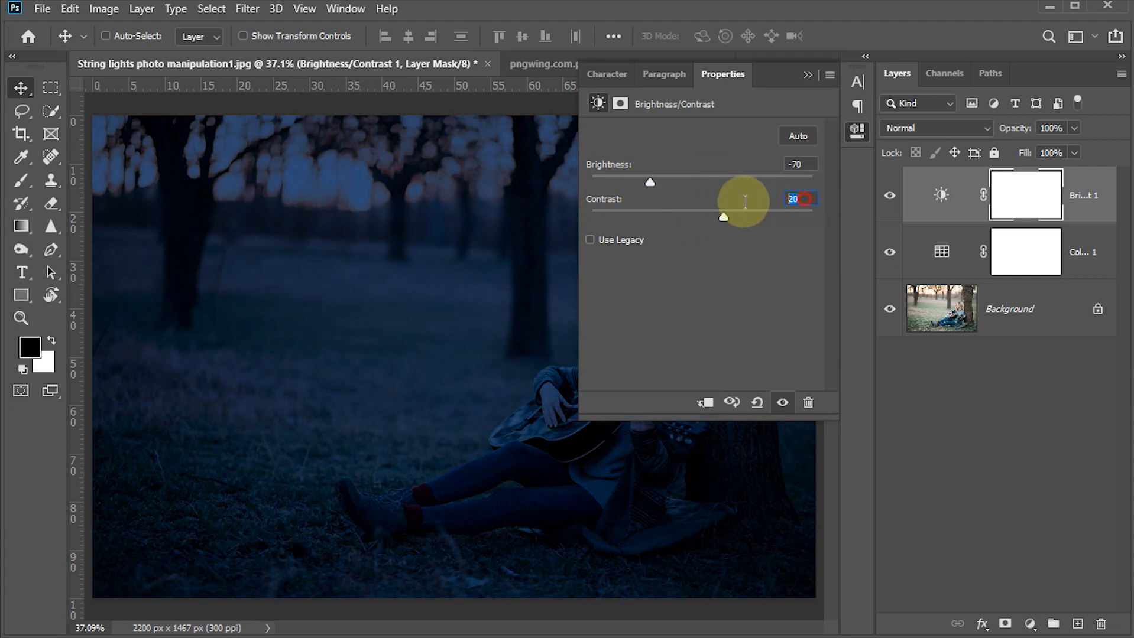
pyautogui.write('40')
pyautogui.click(812, 72)
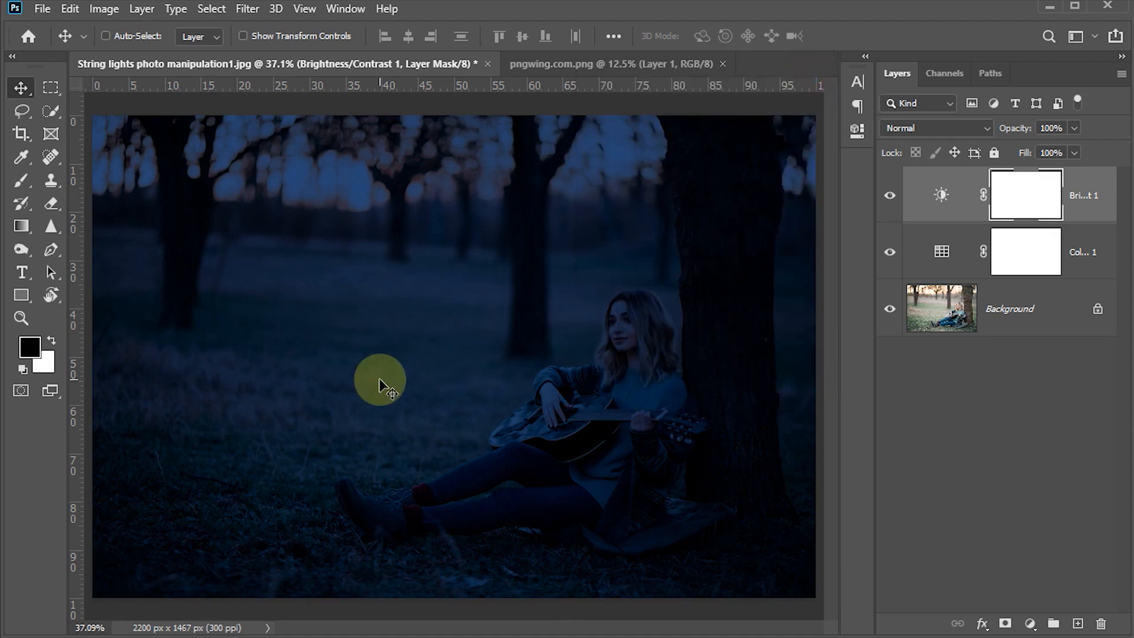
# Step: Convert the Background and both adjustment layers together into one smart object
pyautogui.click(1013, 329)
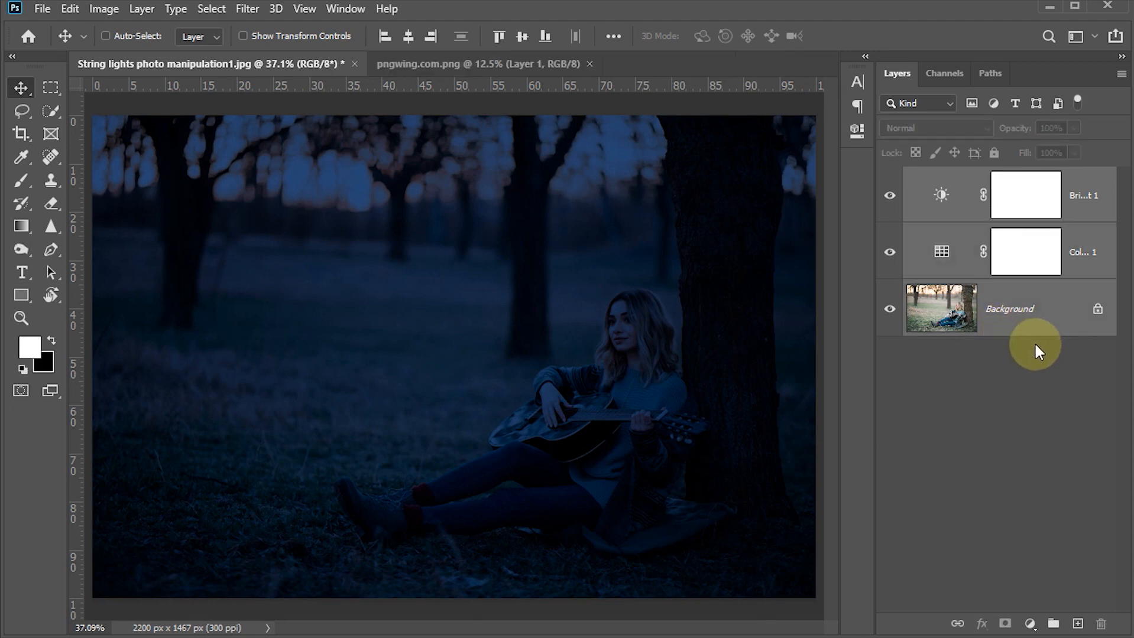
pyautogui.rightClick(1066, 325)
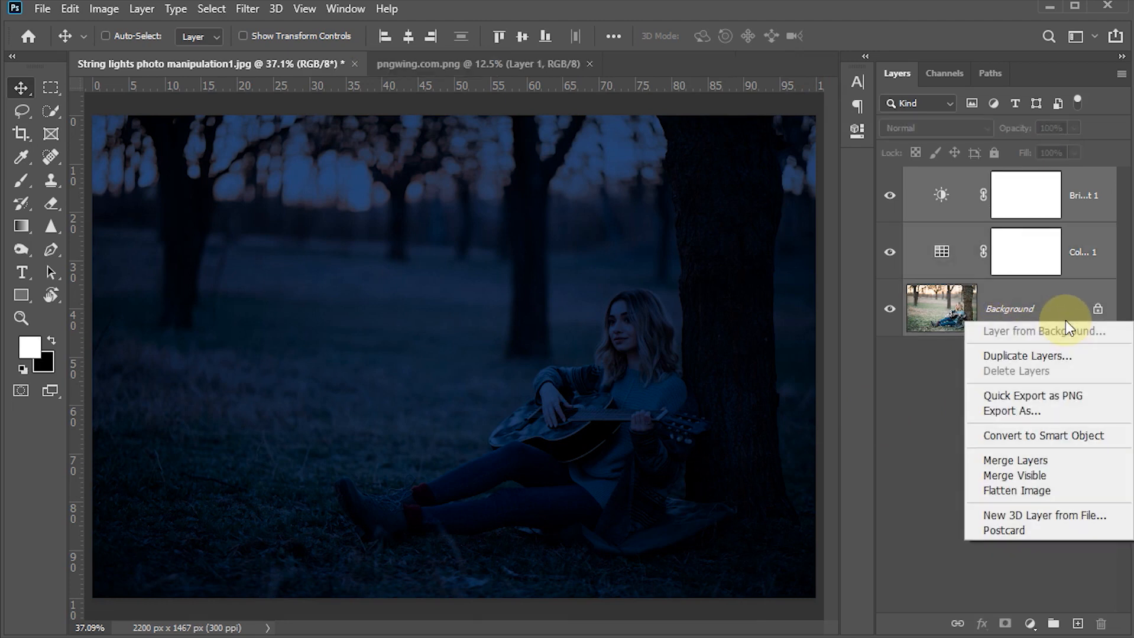
pyautogui.click(1025, 435)
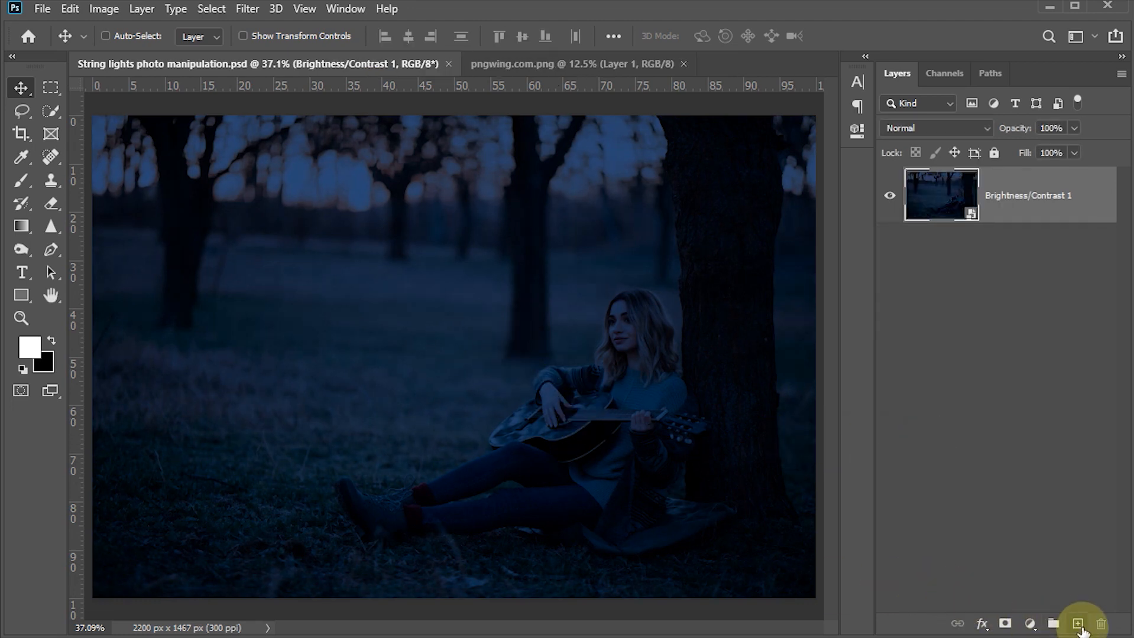
# Step: Create a new empty layer above the smart object and activate the Brush tool
pyautogui.click(1079, 627)
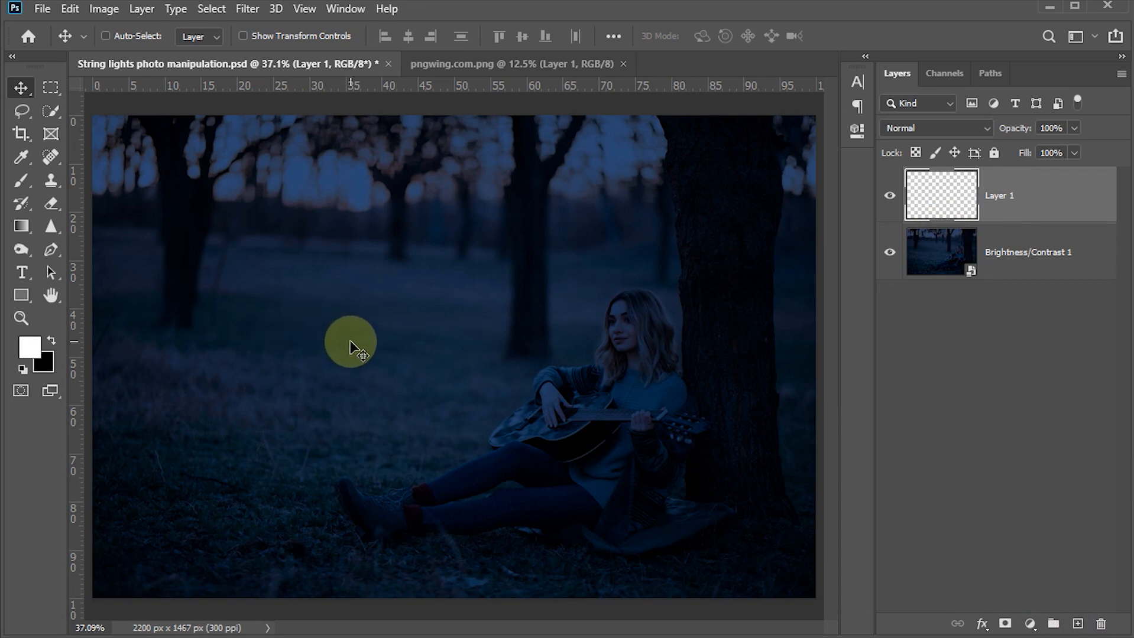
pyautogui.press('b')
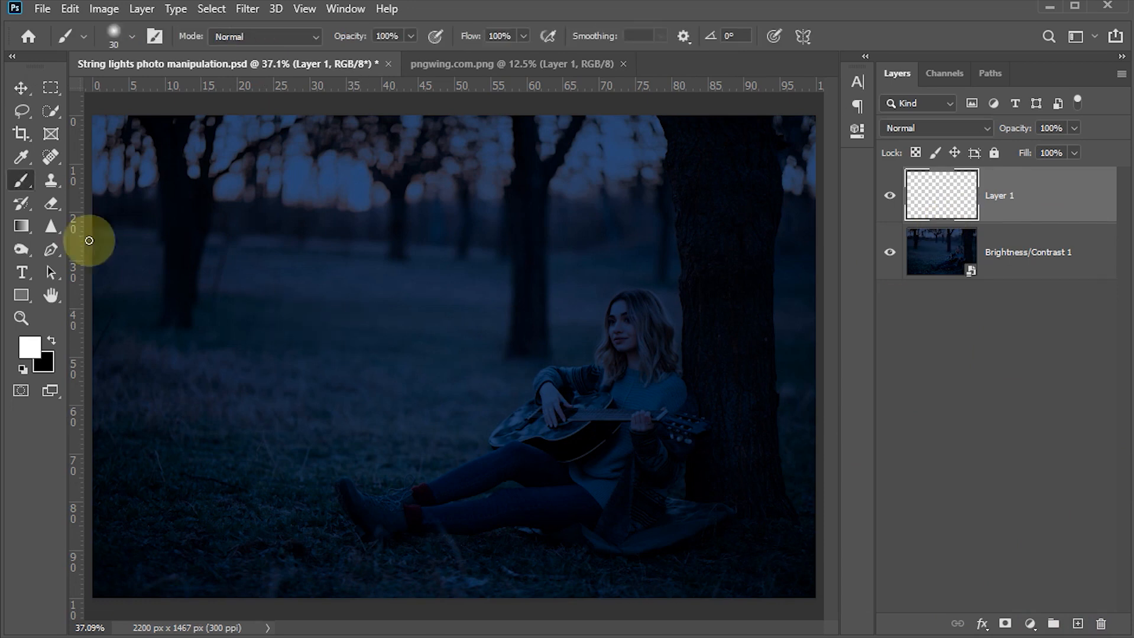
pyautogui.rightClick(23, 183)
pyautogui.click(112, 178)
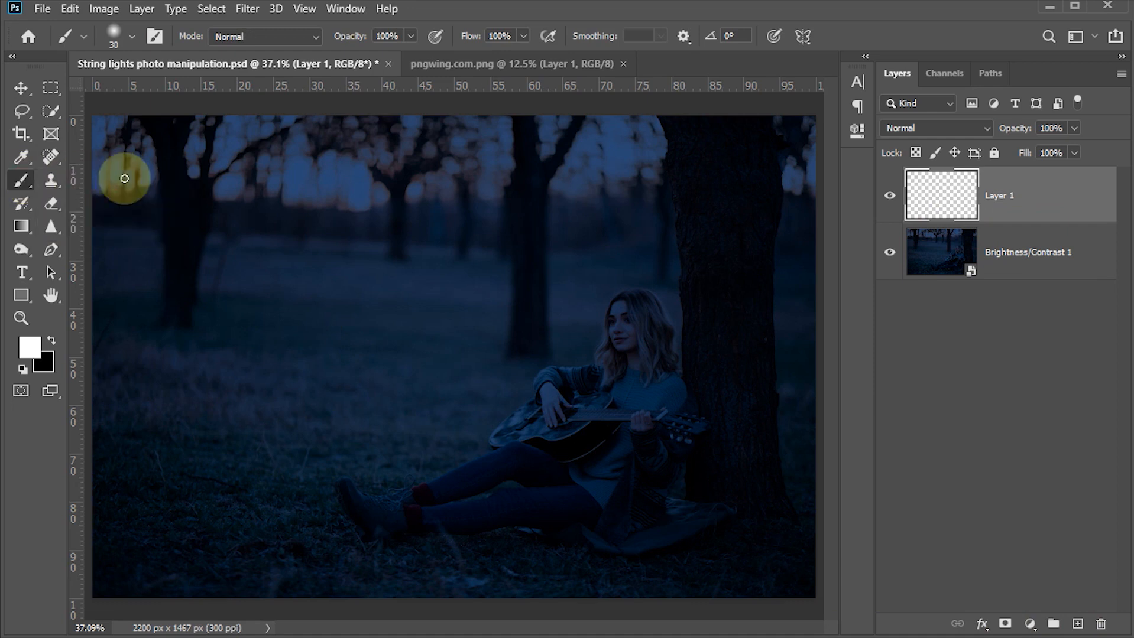
# Step: Set the 30 px soft round brush tip to 80% hardness and 350% spacing
pyautogui.click(155, 37)
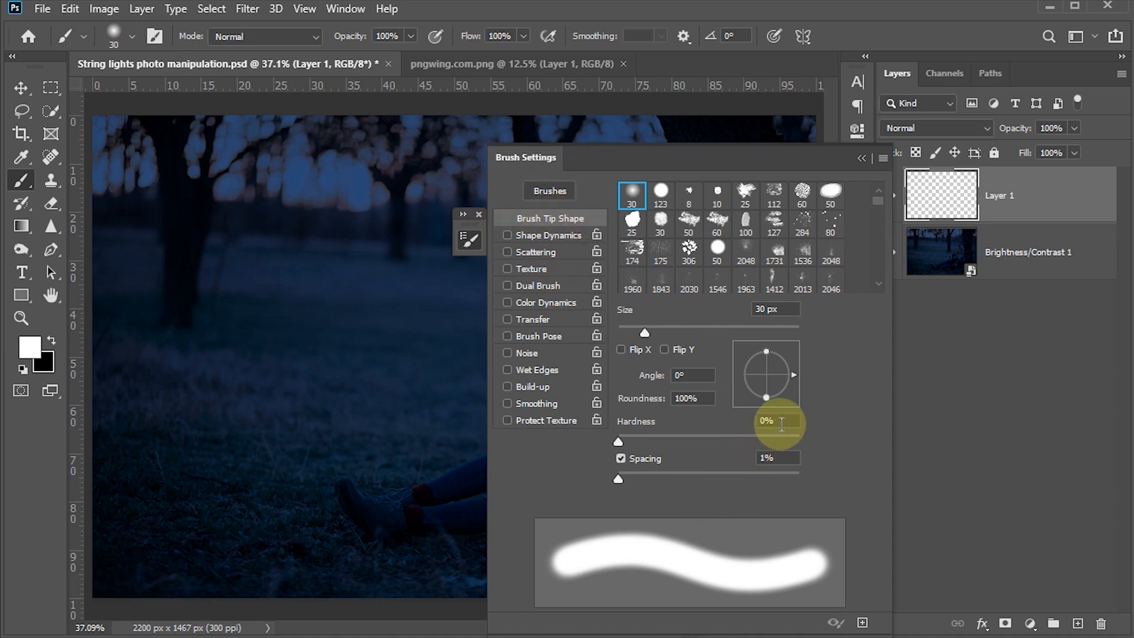
pyautogui.click(774, 422)
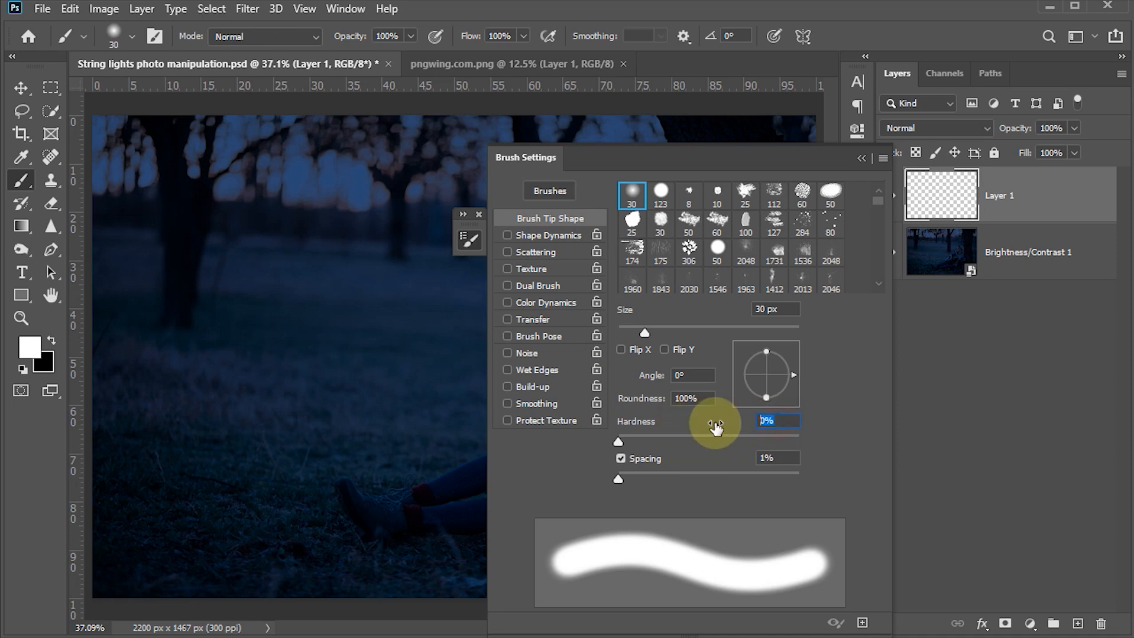
pyautogui.write('8')
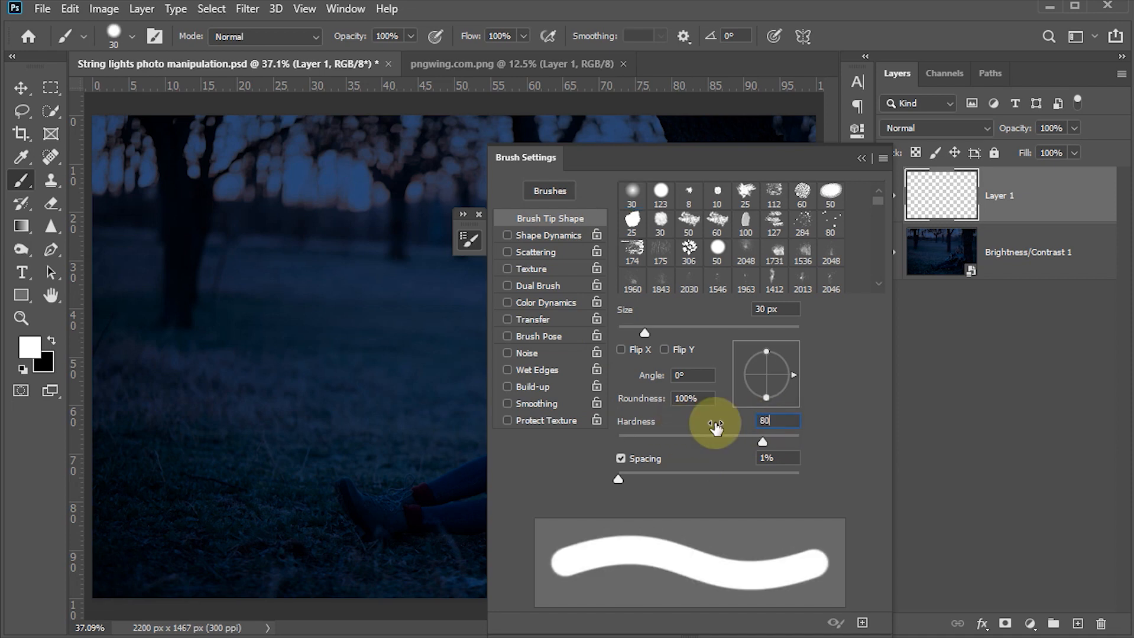
pyautogui.write('0')
pyautogui.moveTo(619, 480); pyautogui.dragTo(694, 480)
pyautogui.click(784, 460)
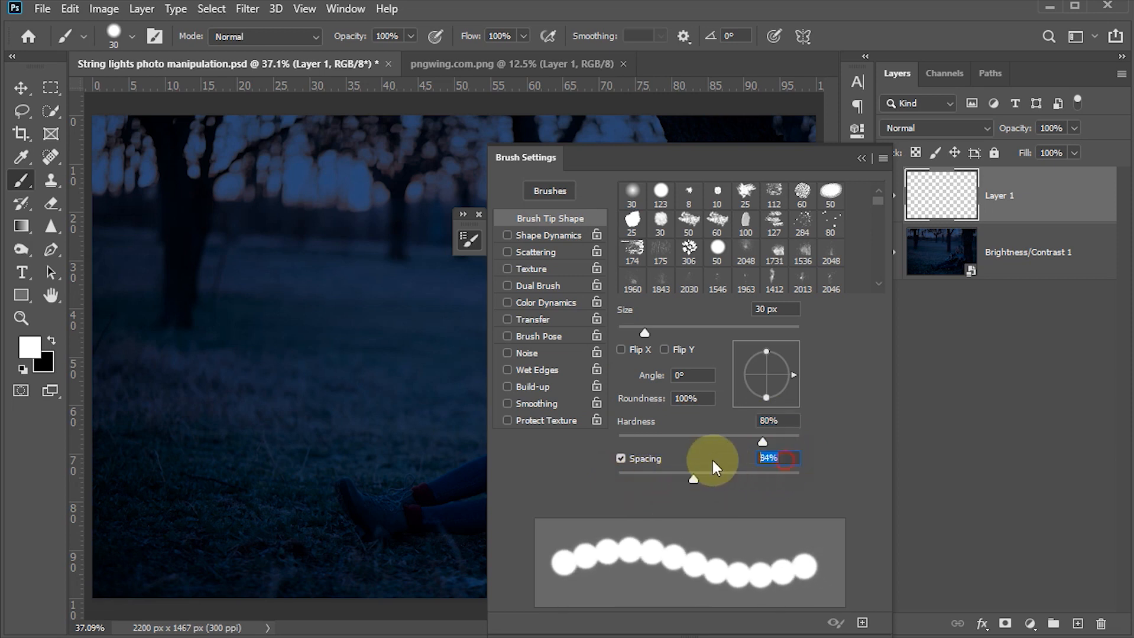
pyautogui.write('350')
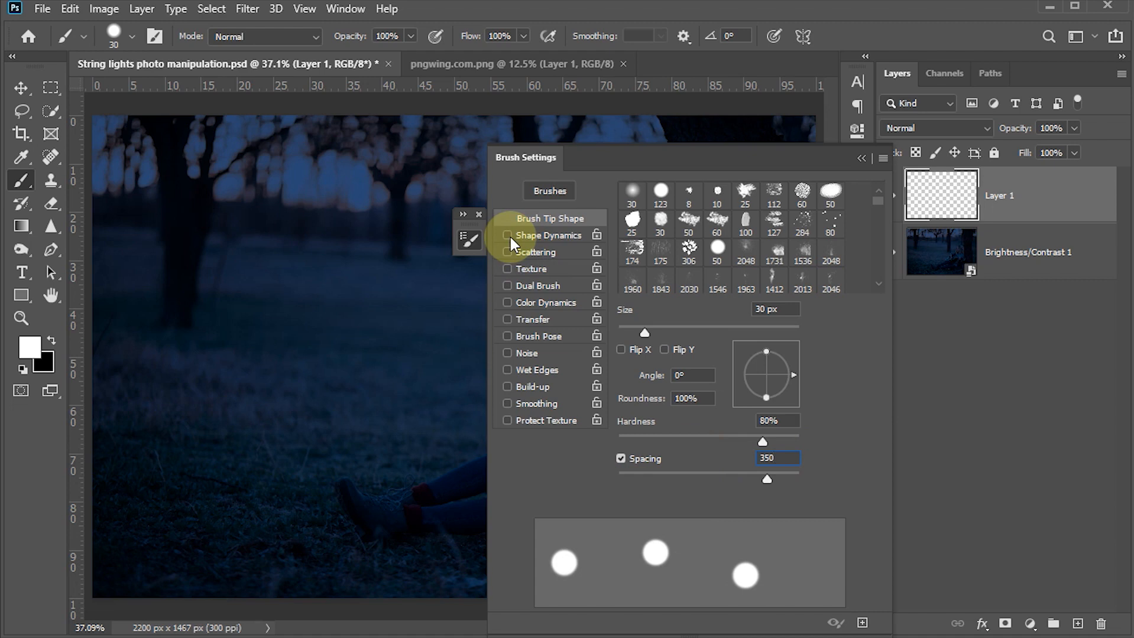
# Step: Enable Shape Dynamics for the brush with size jitter at 40% and roundness jitter at 20%
pyautogui.click(532, 236)
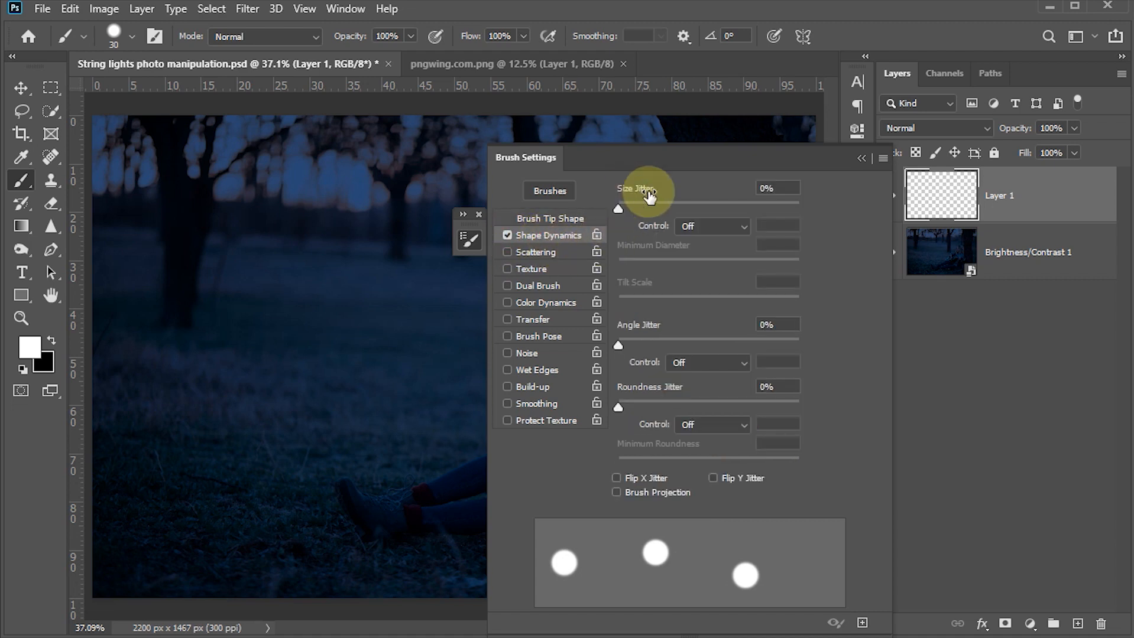
pyautogui.click(778, 189)
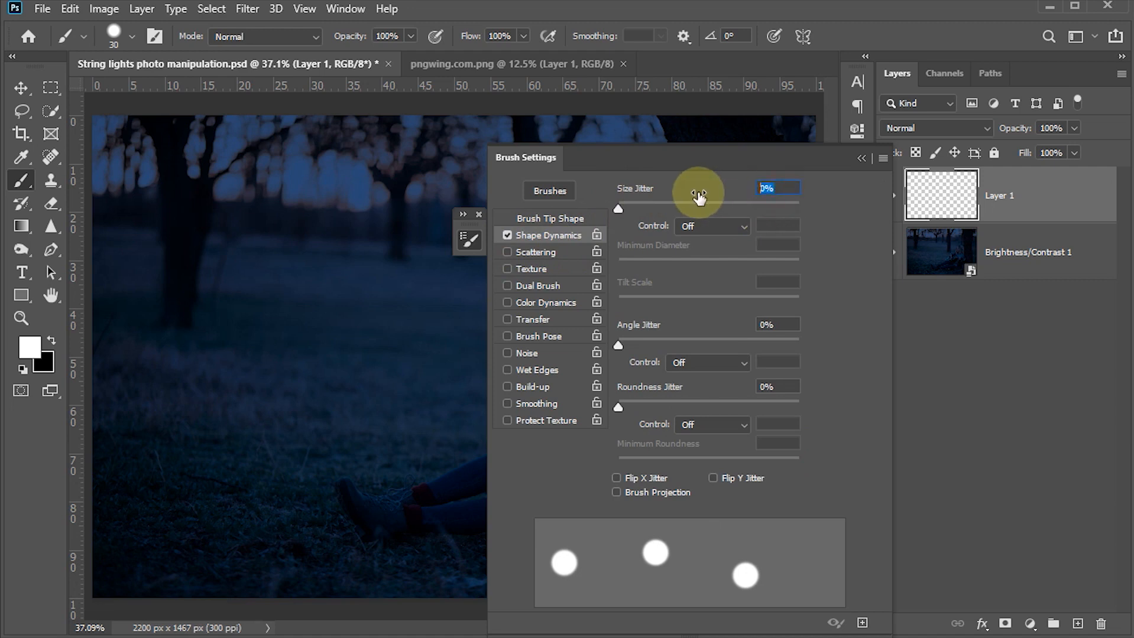
pyautogui.write('3')
pyautogui.press('BackSpace')
pyautogui.write('4')
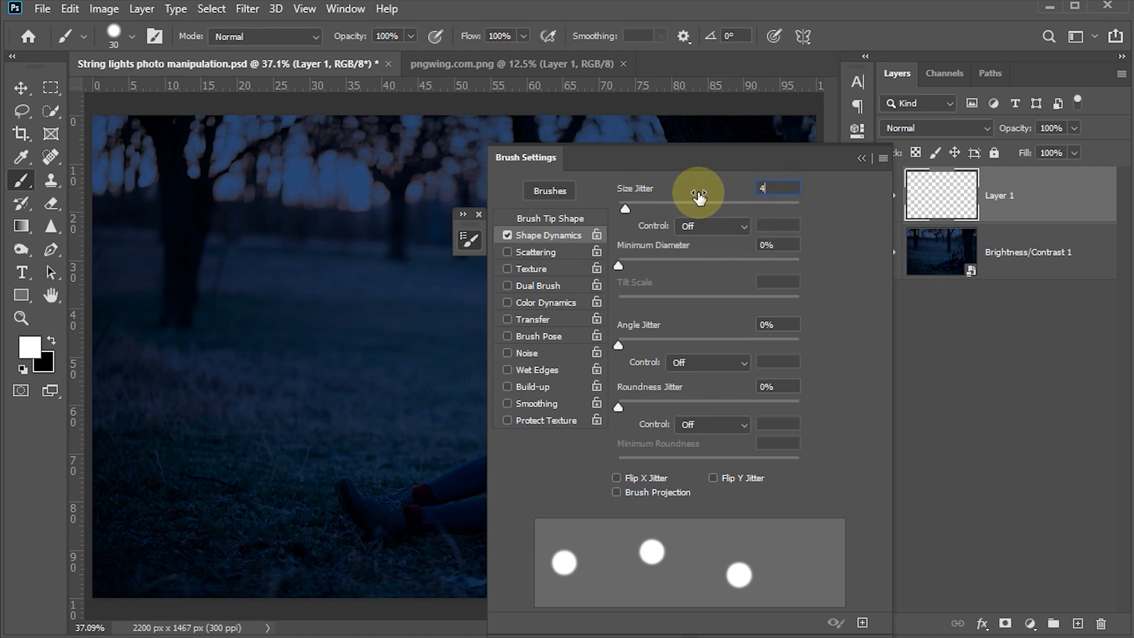
pyautogui.write('0')
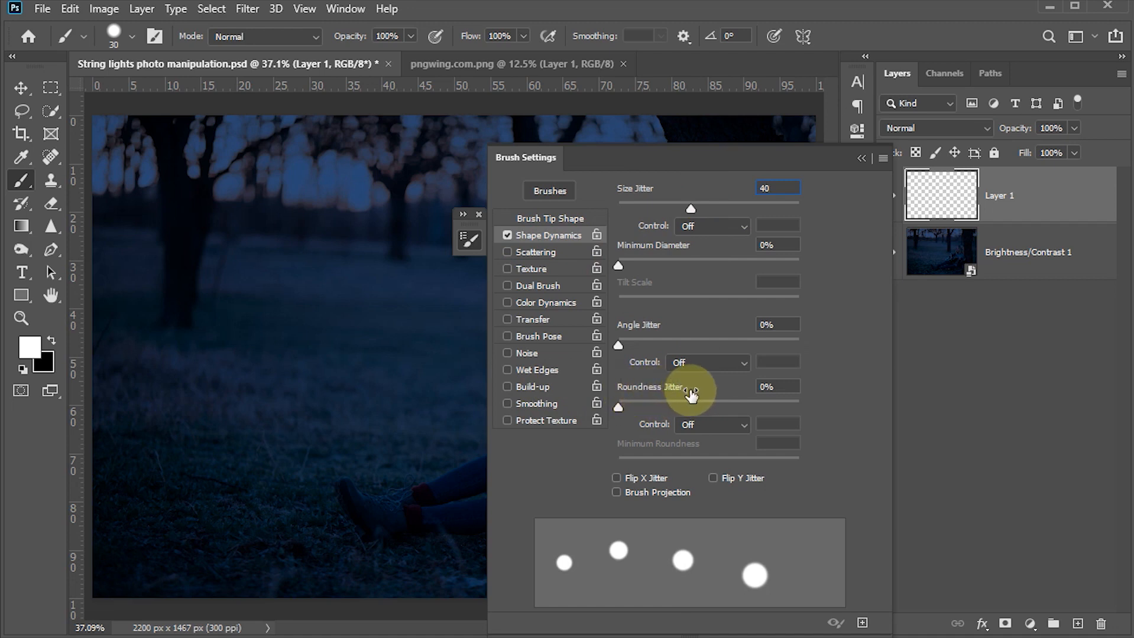
pyautogui.click(774, 388)
pyautogui.write('2')
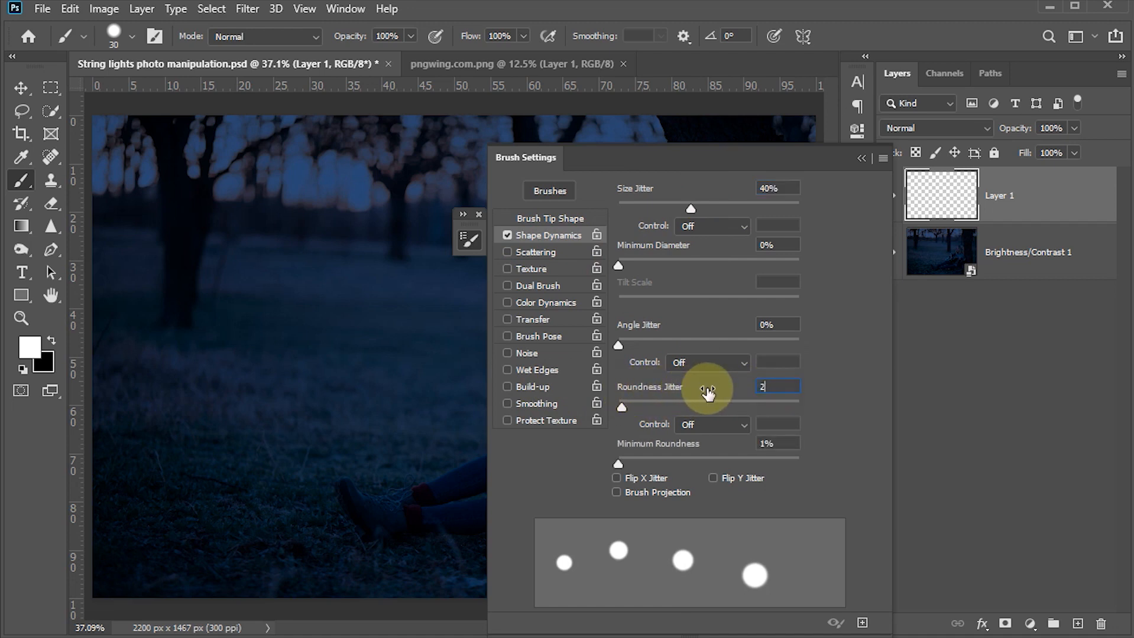
pyautogui.write('0')
pyautogui.press('Return')
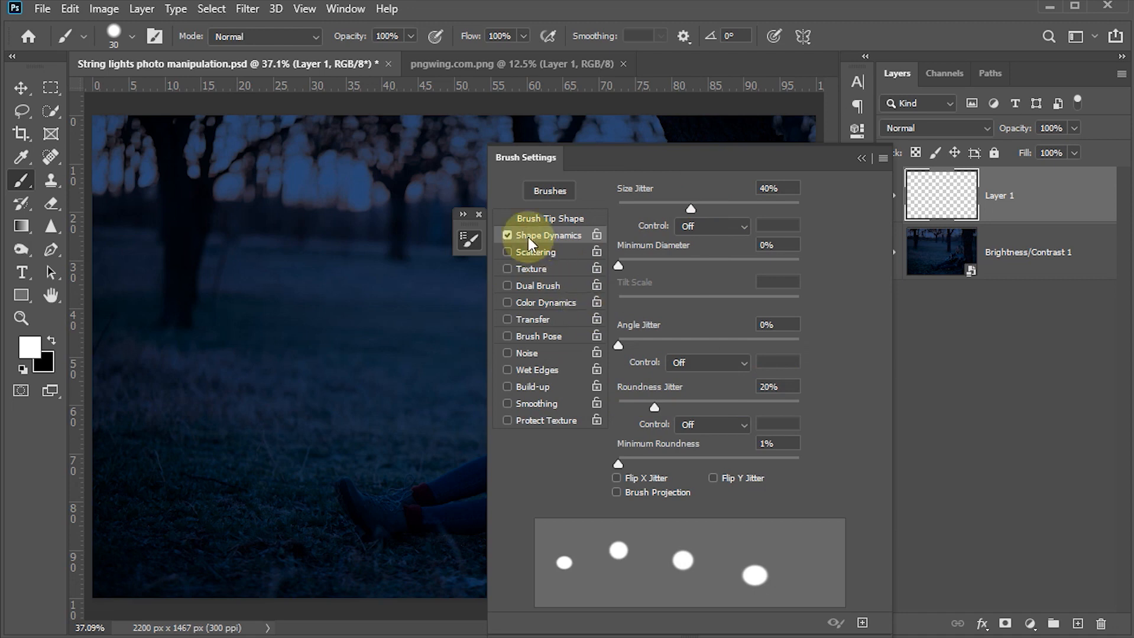
# Step: Enable Scattering for the brush with scatter at 310%, turn on Smoothing, and close the brush settings
pyautogui.click(507, 253)
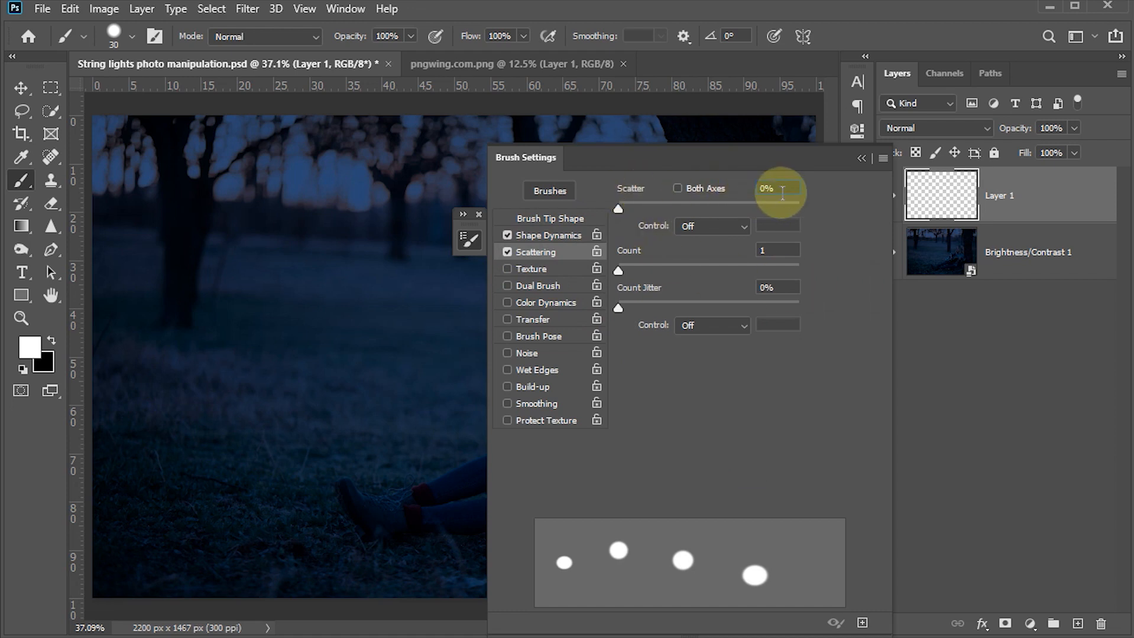
pyautogui.click(784, 189)
pyautogui.write('310')
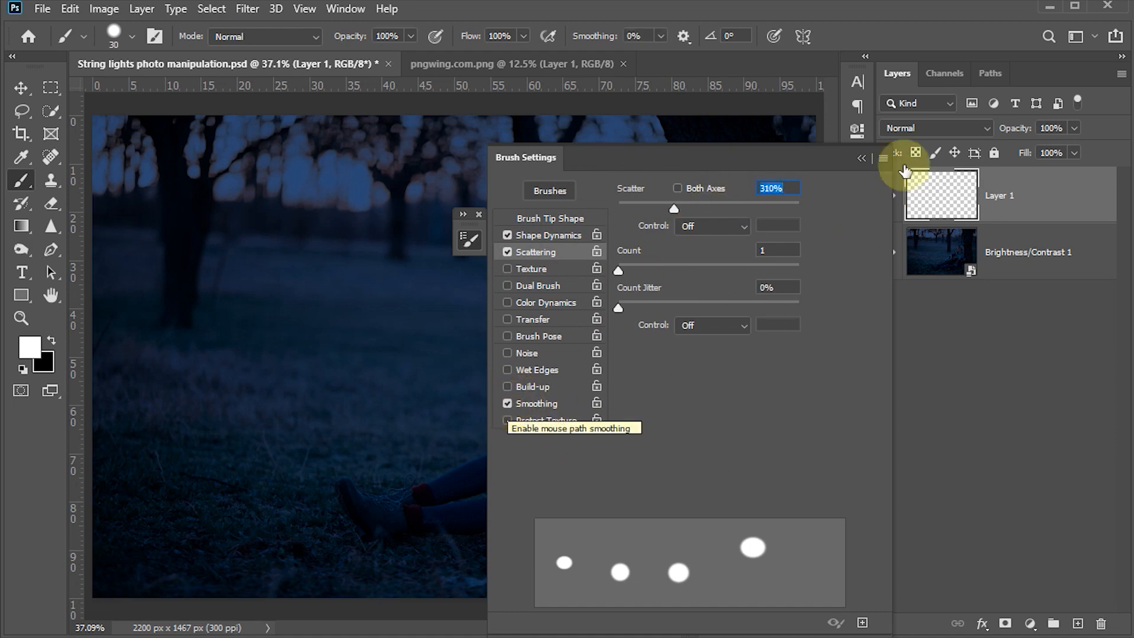
pyautogui.click(861, 160)
pyautogui.click(478, 214)
pyautogui.click(132, 40)
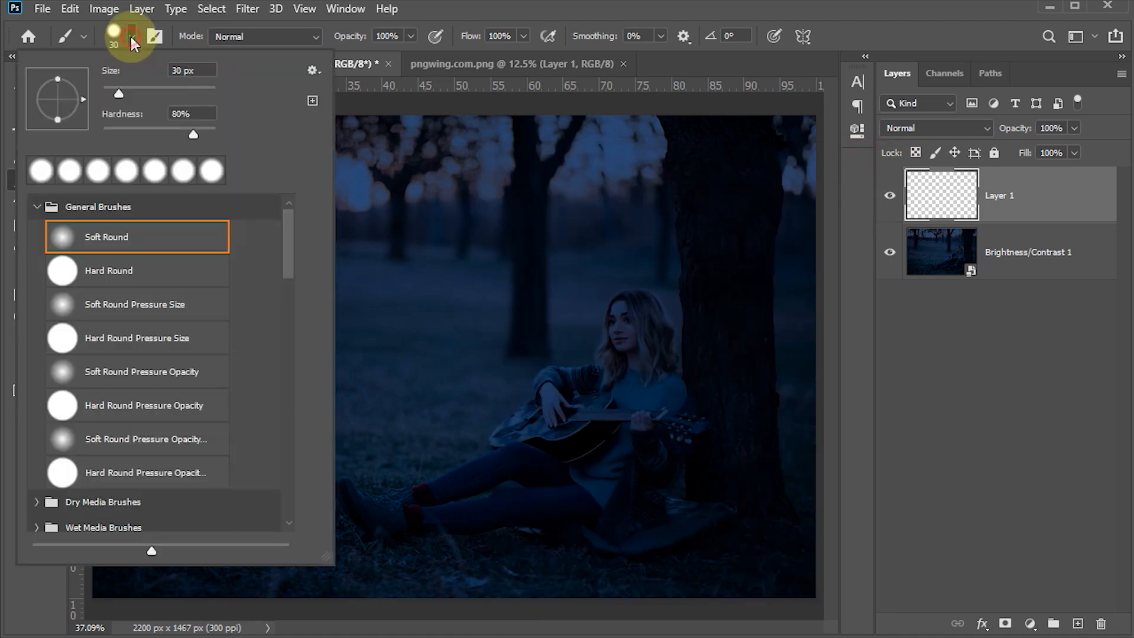
pyautogui.click(131, 38)
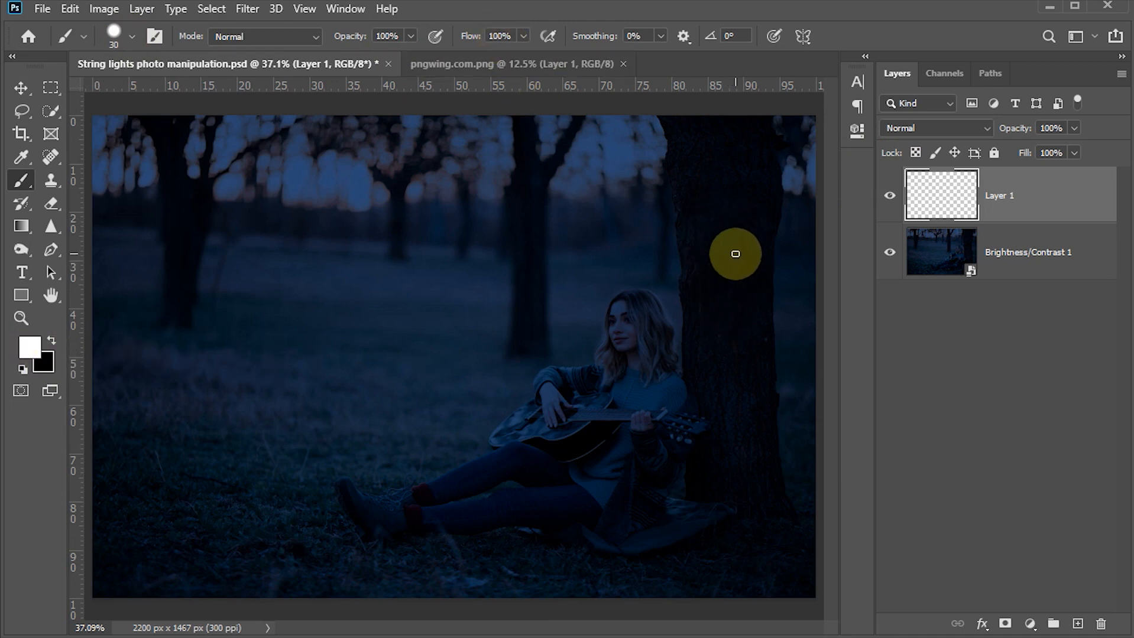
# Step: Paint scattered white light dots on Layer 1 along the tree trunk behind the woman, from its top down to the base
pyautogui.scroll(2, 736, 253)
pyautogui.moveTo(738, 238); pyautogui.dragTo(592, 264)
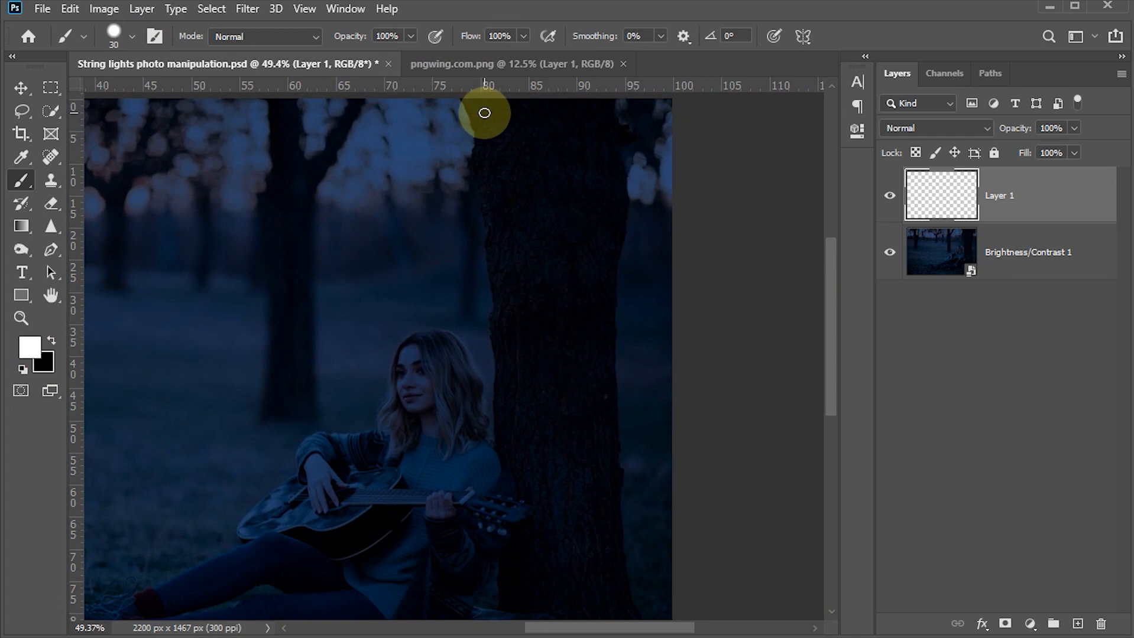
pyautogui.click(483, 112)
pyautogui.click(521, 102)
pyautogui.click(561, 112)
pyautogui.click(589, 129)
pyautogui.click(608, 150)
pyautogui.click(576, 163)
pyautogui.click(529, 152)
pyautogui.click(506, 169)
pyautogui.click(497, 190)
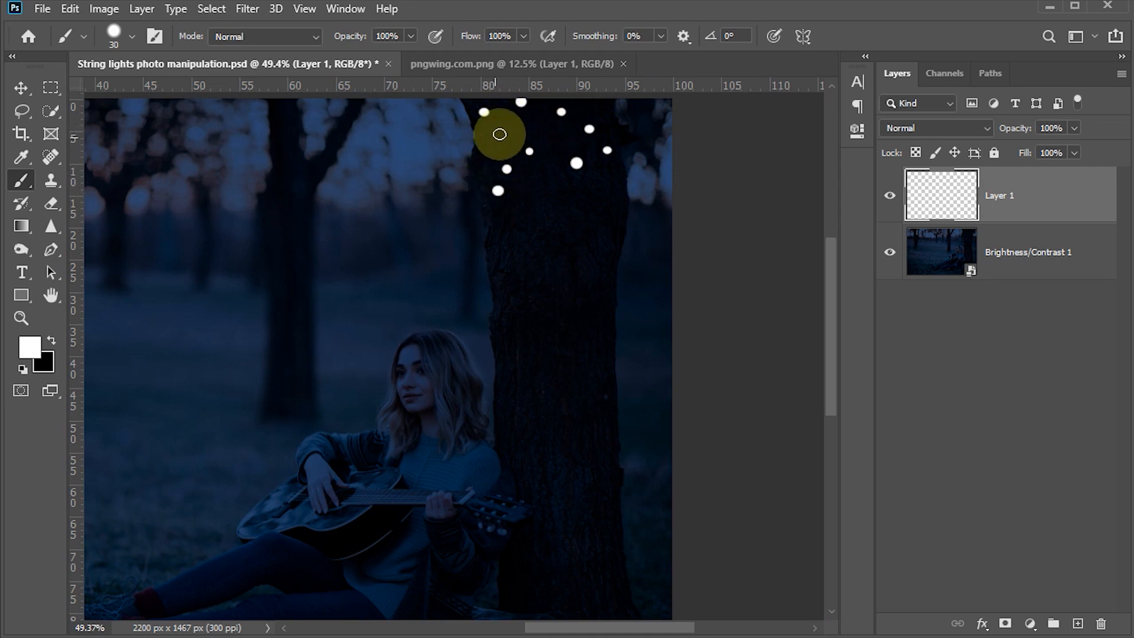
pyautogui.click(501, 228)
pyautogui.click(532, 226)
pyautogui.click(569, 221)
pyautogui.click(547, 190)
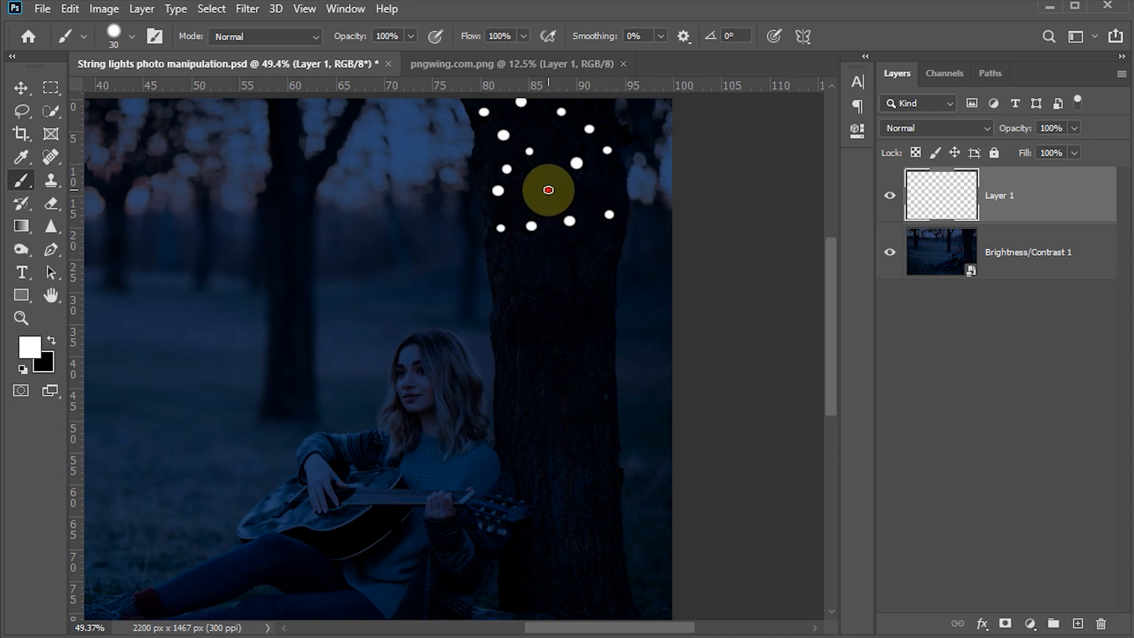
pyautogui.click(608, 253)
pyautogui.click(579, 259)
pyautogui.click(557, 278)
pyautogui.click(523, 267)
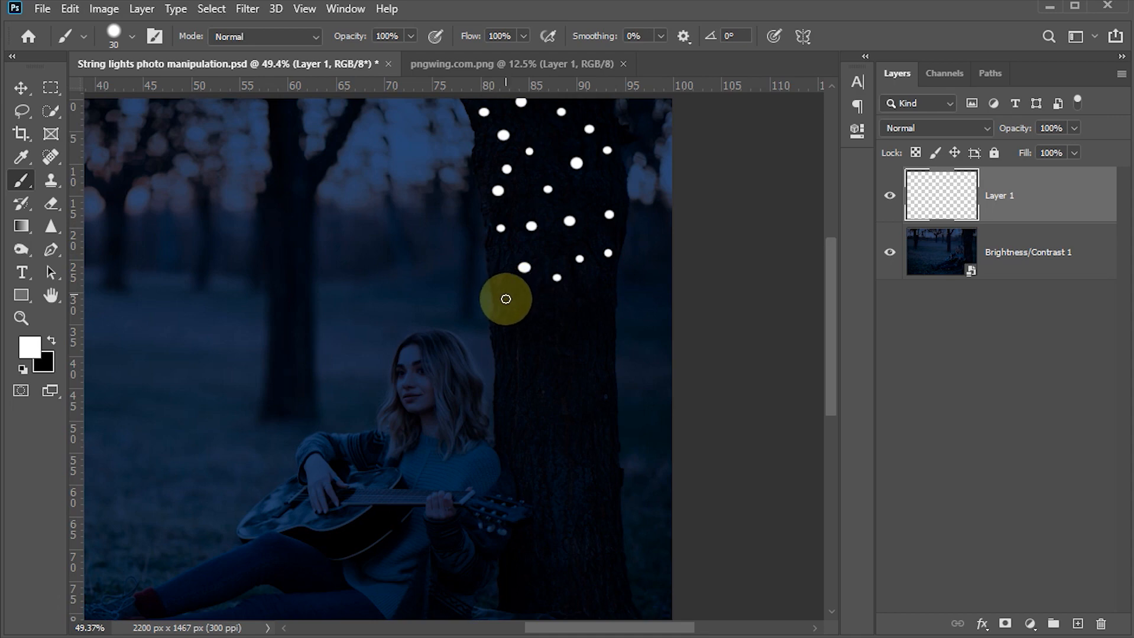
pyautogui.click(504, 308)
pyautogui.click(531, 314)
pyautogui.click(561, 323)
pyautogui.click(598, 321)
pyautogui.moveTo(602, 360); pyautogui.dragTo(600, 281)
pyautogui.click(601, 280)
pyautogui.click(564, 292)
pyautogui.click(519, 265)
pyautogui.click(564, 382)
pyautogui.click(555, 483)
pyautogui.click(584, 492)
pyautogui.click(612, 506)
pyautogui.click(527, 530)
pyautogui.click(610, 541)
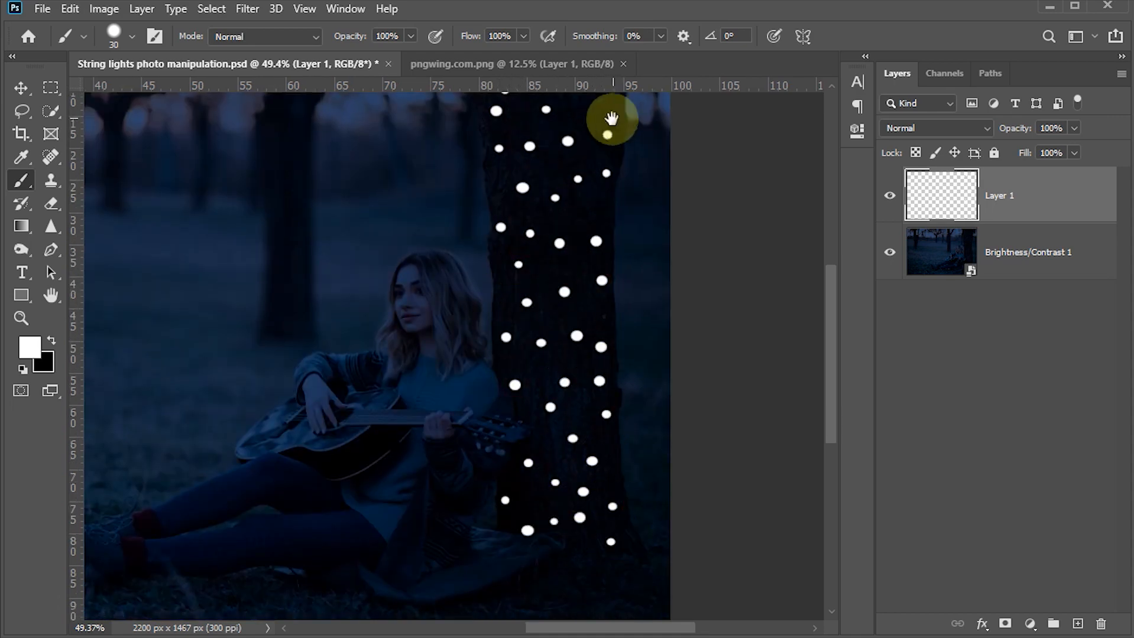
# Step: Add a new empty layer above Layer 1 for lights on the middle background tree
pyautogui.moveTo(617, 117); pyautogui.dragTo(618, 296)
pyautogui.moveTo(637, 394); pyautogui.dragTo(634, 283)
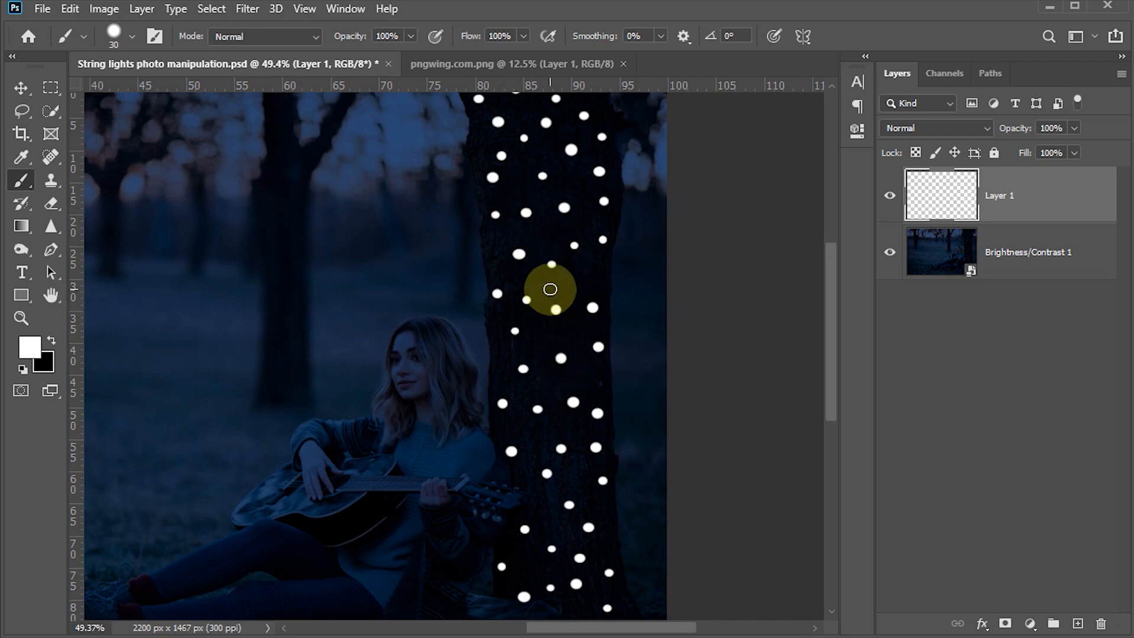
pyautogui.scroll(-2, 550, 294)
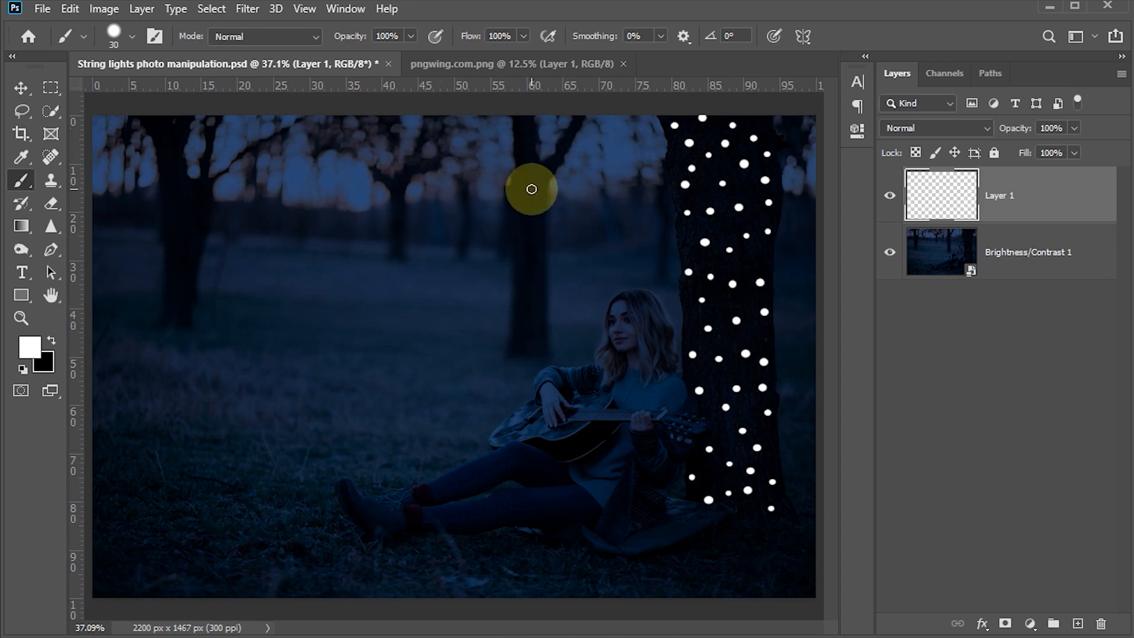
pyautogui.click(1077, 625)
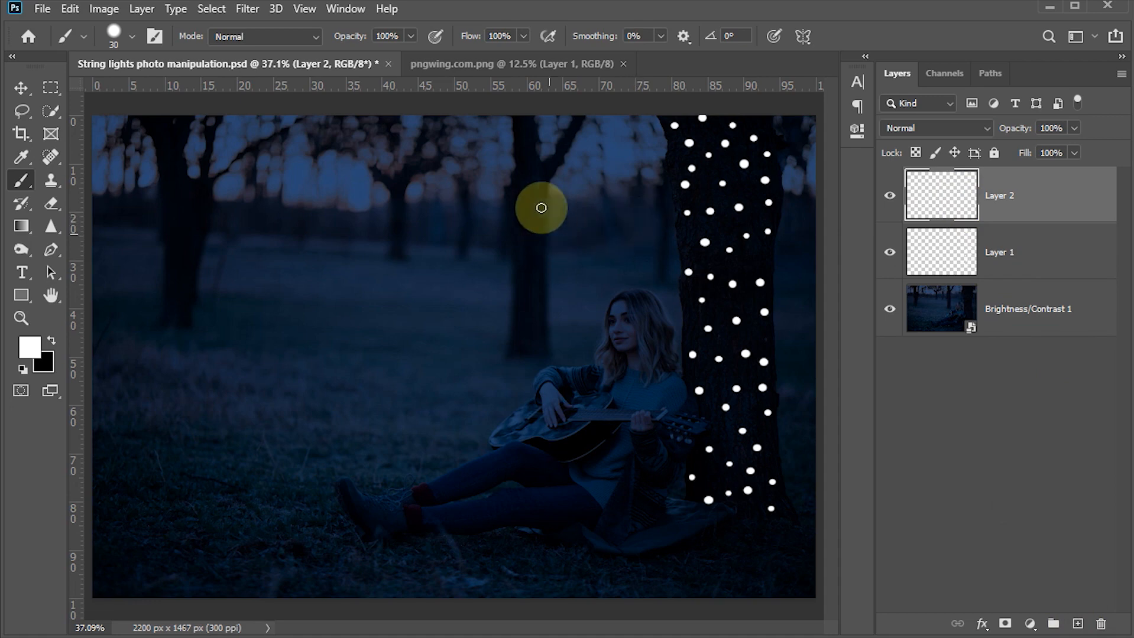
pyautogui.scroll(9, 521, 168)
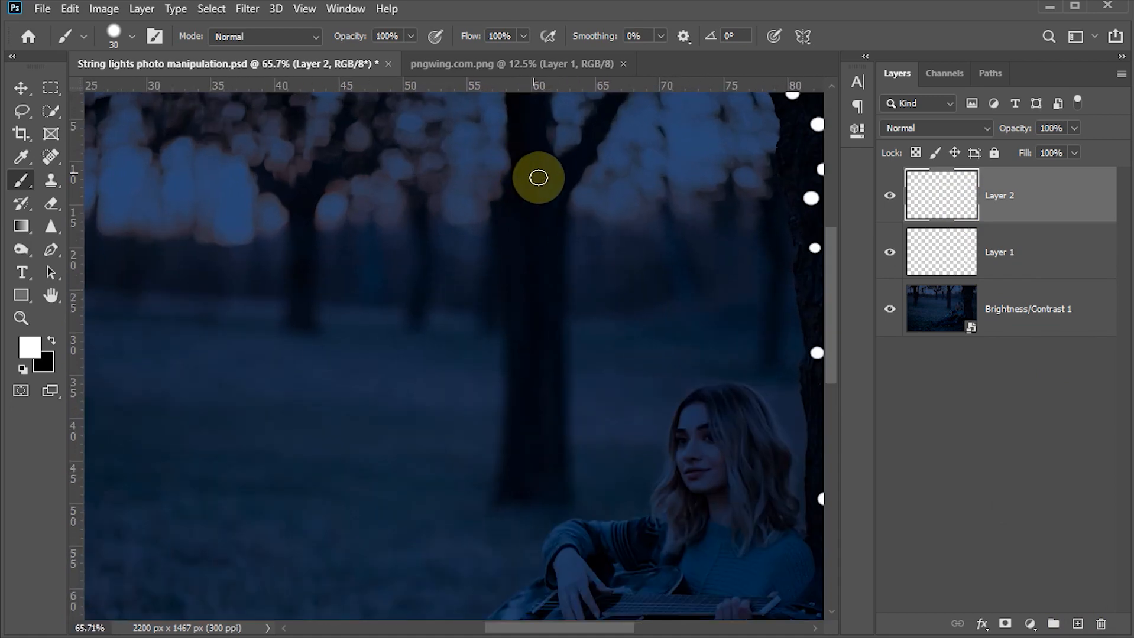
pyautogui.moveTo(549, 177); pyautogui.dragTo(507, 203)
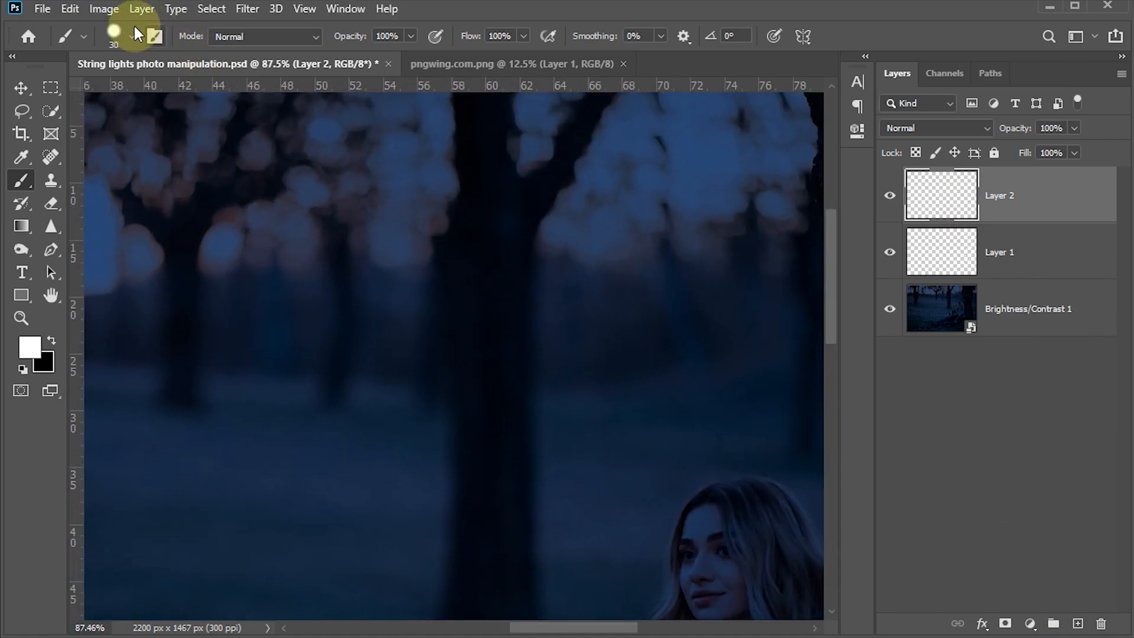
# Step: Set the brush size to 20 px
pyautogui.click(114, 33)
pyautogui.moveTo(200, 72); pyautogui.dragTo(133, 73)
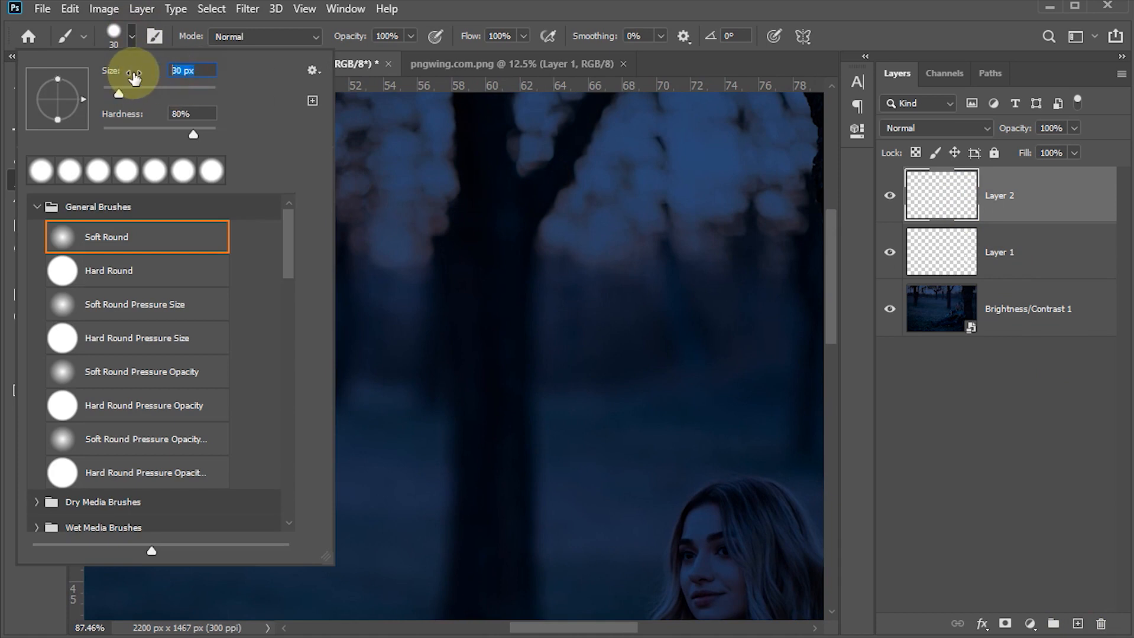
pyautogui.write('20')
pyautogui.press('Return')
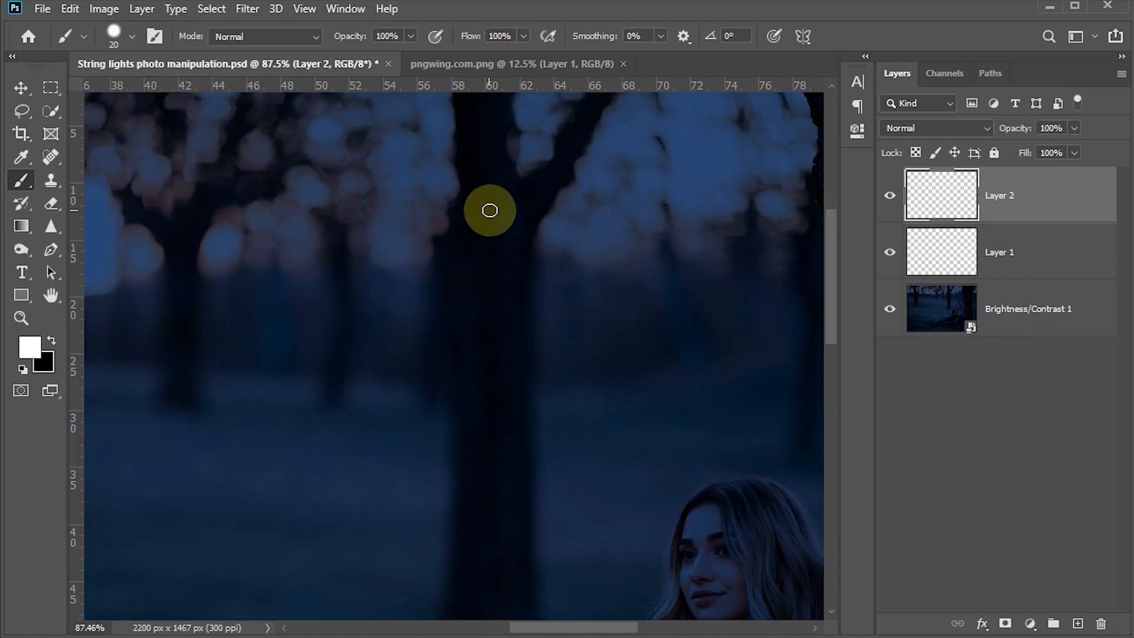
# Step: Set the brush size to 12 px
pyautogui.click(131, 39)
pyautogui.moveTo(114, 93); pyautogui.dragTo(110, 93)
pyautogui.write('12')
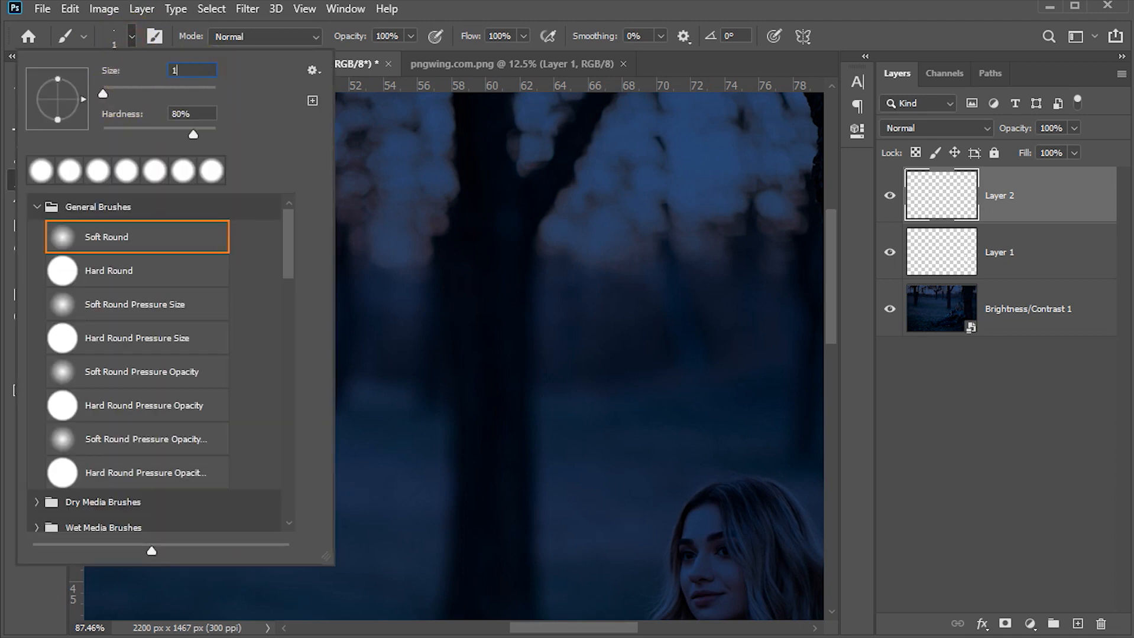
pyautogui.press('Return')
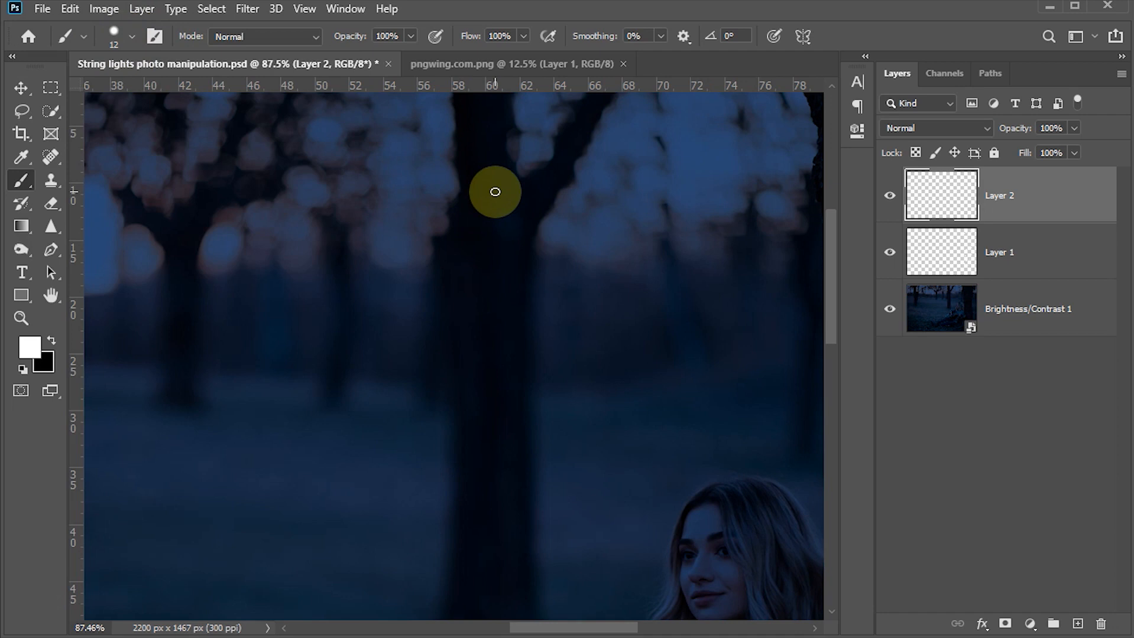
# Step: Paint scattered white light dots on Layer 2 along the middle background tree trunk, from its top to its base, and save the document
pyautogui.scroll(-1, 496, 191)
pyautogui.scroll(2, 484, 319)
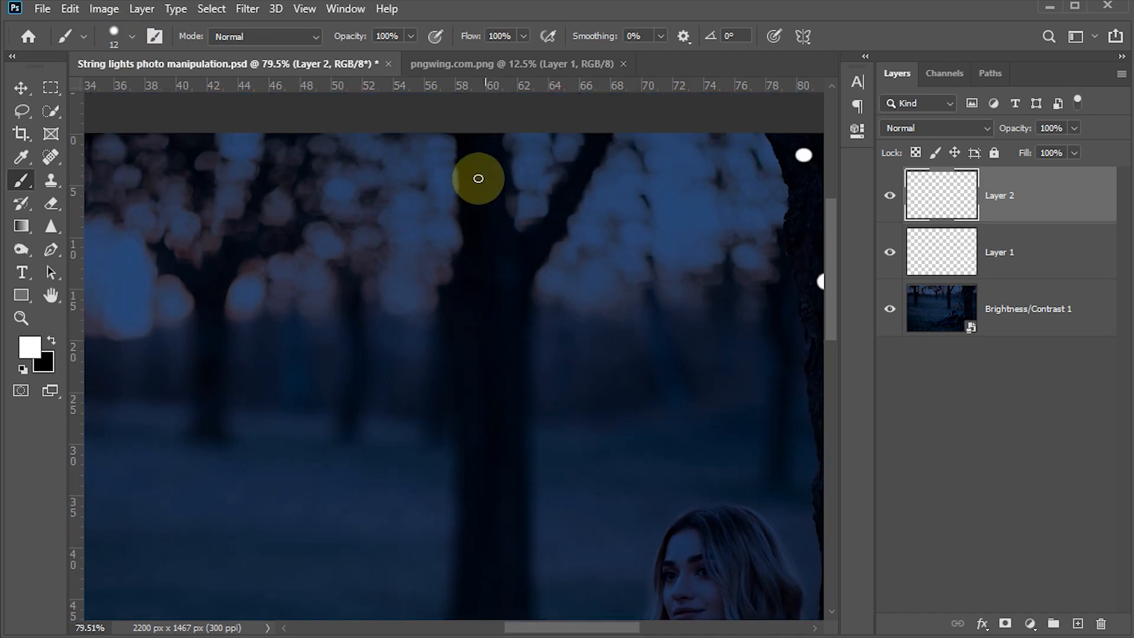
pyautogui.click(464, 148)
pyautogui.click(492, 155)
pyautogui.click(476, 165)
pyautogui.click(467, 183)
pyautogui.click(500, 188)
pyautogui.click(484, 203)
pyautogui.click(494, 222)
pyautogui.click(510, 238)
pyautogui.click(471, 249)
pyautogui.click(496, 248)
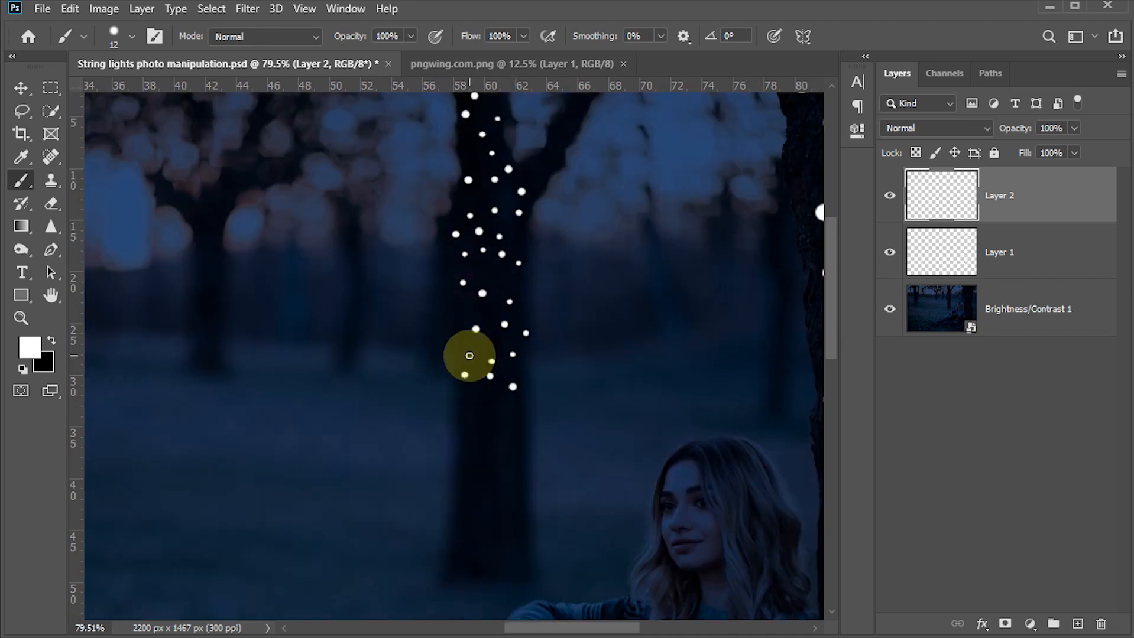
pyautogui.click(469, 356)
pyautogui.moveTo(464, 356); pyautogui.dragTo(455, 241)
pyautogui.click(494, 317)
pyautogui.click(510, 329)
pyautogui.click(500, 360)
pyautogui.moveTo(461, 384); pyautogui.dragTo(457, 290)
pyautogui.click(504, 289)
pyautogui.moveTo(544, 114); pyautogui.dragTo(538, 418)
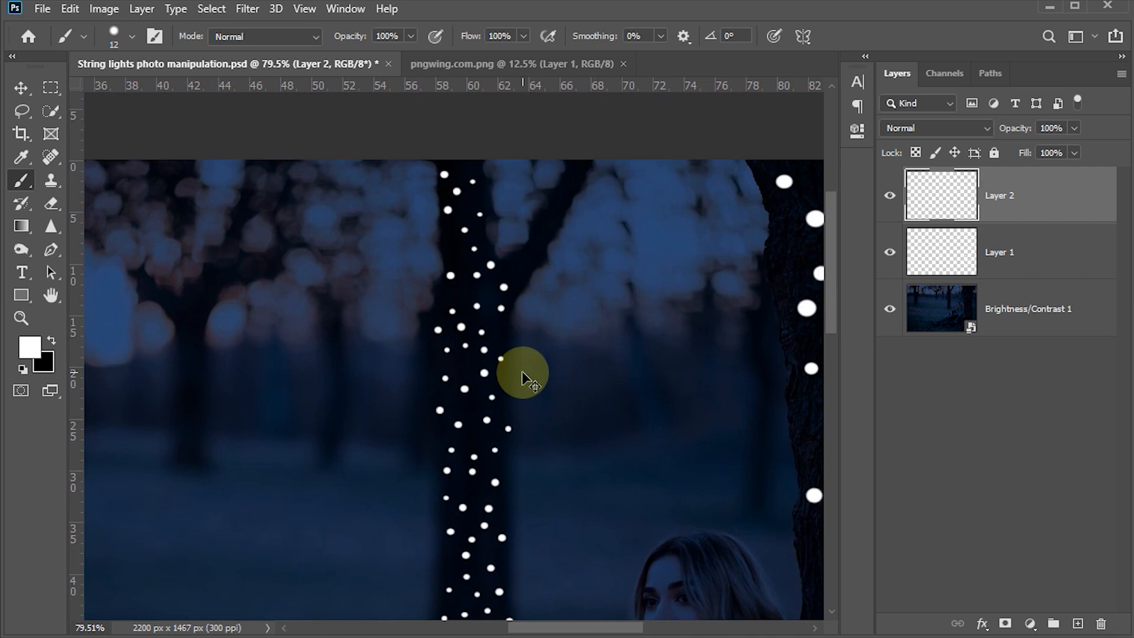
pyautogui.hotkey('ctrl', '0')
pyautogui.press('v')
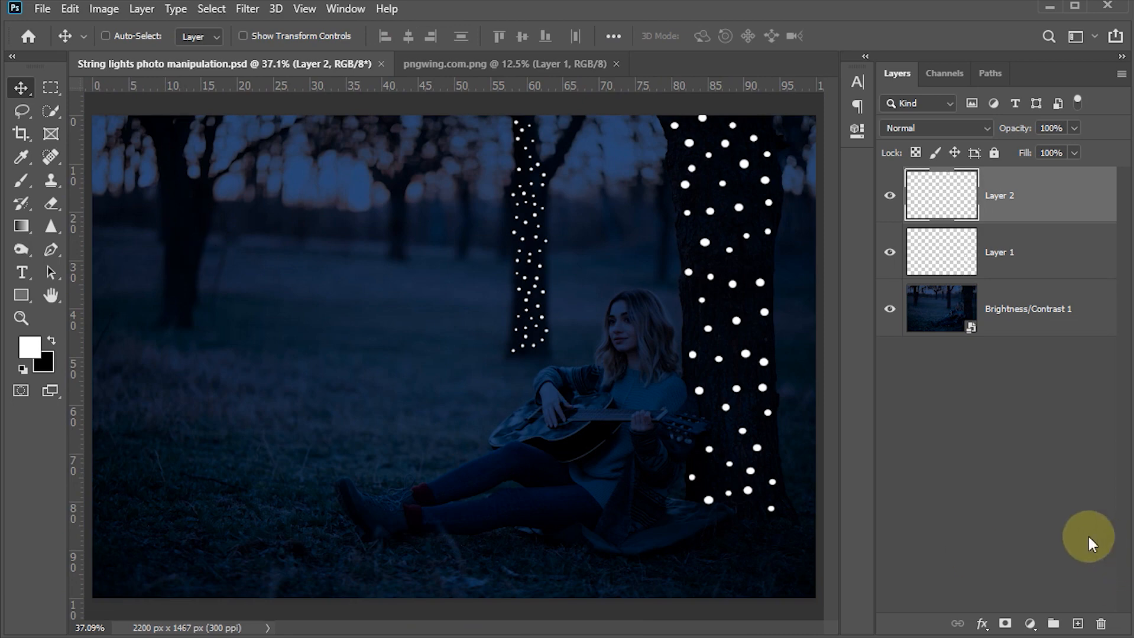
# Step: Add a new layer above Layer 2 and set the brush size to 10 px for the far-left tree
pyautogui.click(1077, 624)
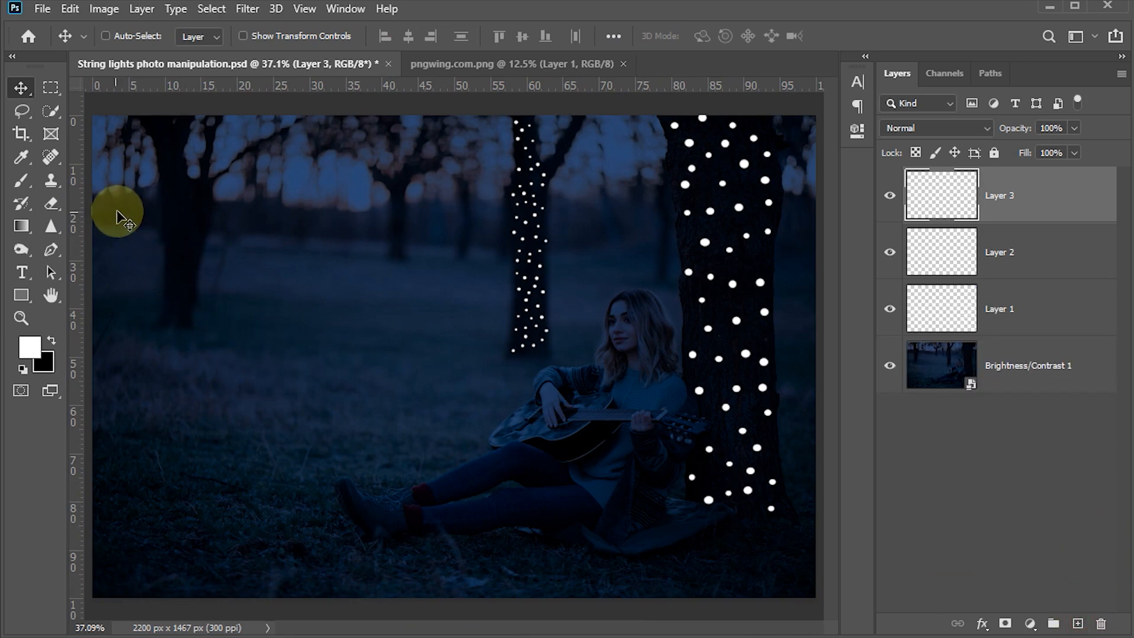
pyautogui.scroll(5, 181, 206)
pyautogui.press('b')
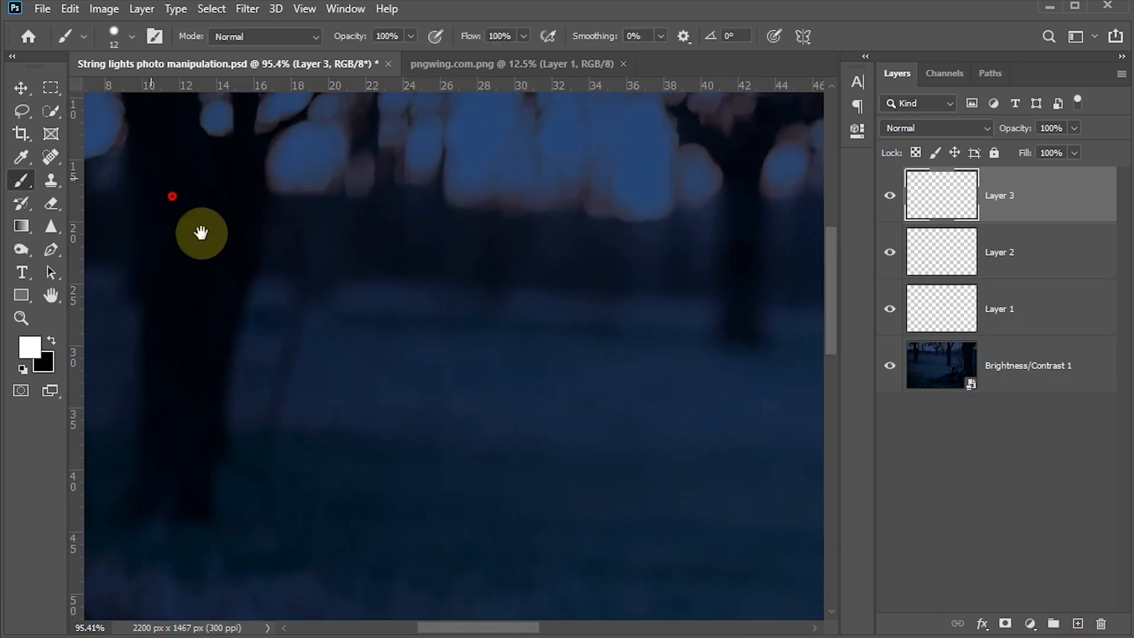
pyautogui.moveTo(170, 192); pyautogui.dragTo(245, 291)
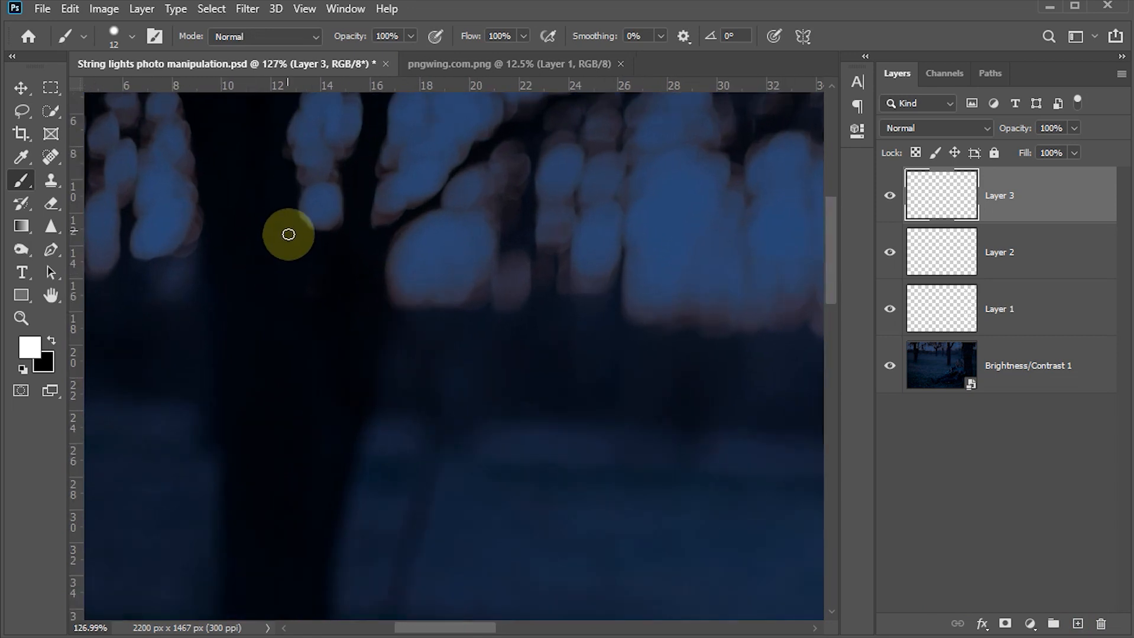
pyautogui.scroll(-2, 316, 273)
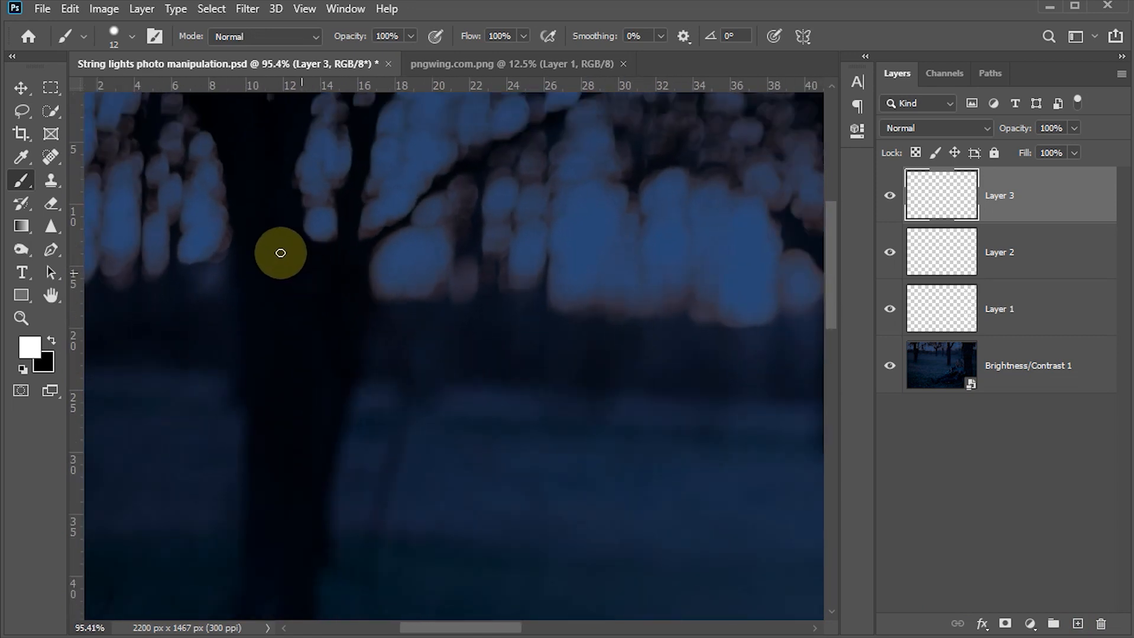
pyautogui.click(126, 33)
pyautogui.moveTo(202, 72); pyautogui.dragTo(108, 76)
pyautogui.write('10')
pyautogui.press('Return')
# Step: Paint scattered white light dots on Layer 3 along the far-left background tree trunk, from its top to its base, and save the document
pyautogui.click(208, 111)
pyautogui.click(234, 116)
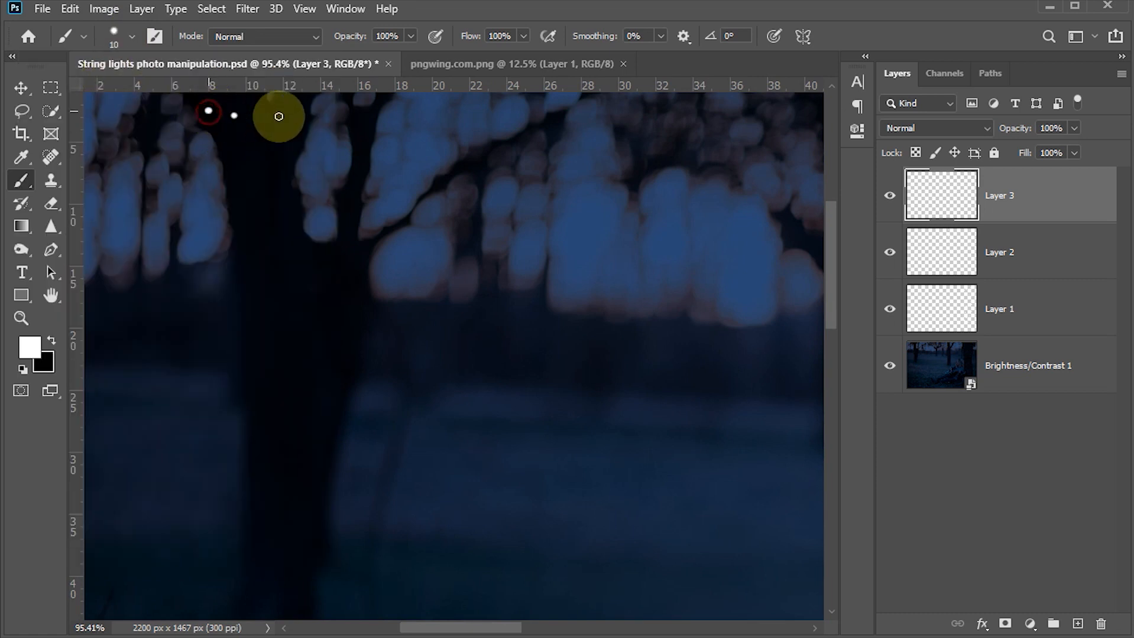
pyautogui.click(256, 105)
pyautogui.click(280, 105)
pyautogui.click(297, 139)
pyautogui.click(267, 142)
pyautogui.click(247, 147)
pyautogui.click(227, 152)
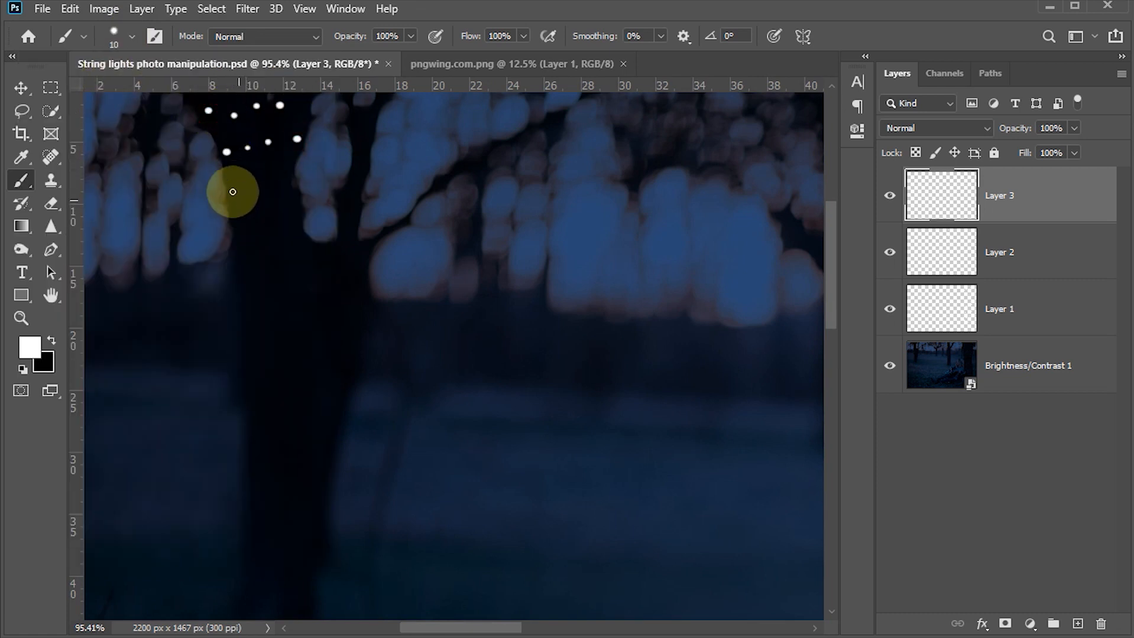
pyautogui.click(233, 185)
pyautogui.click(251, 189)
pyautogui.click(279, 185)
pyautogui.click(290, 187)
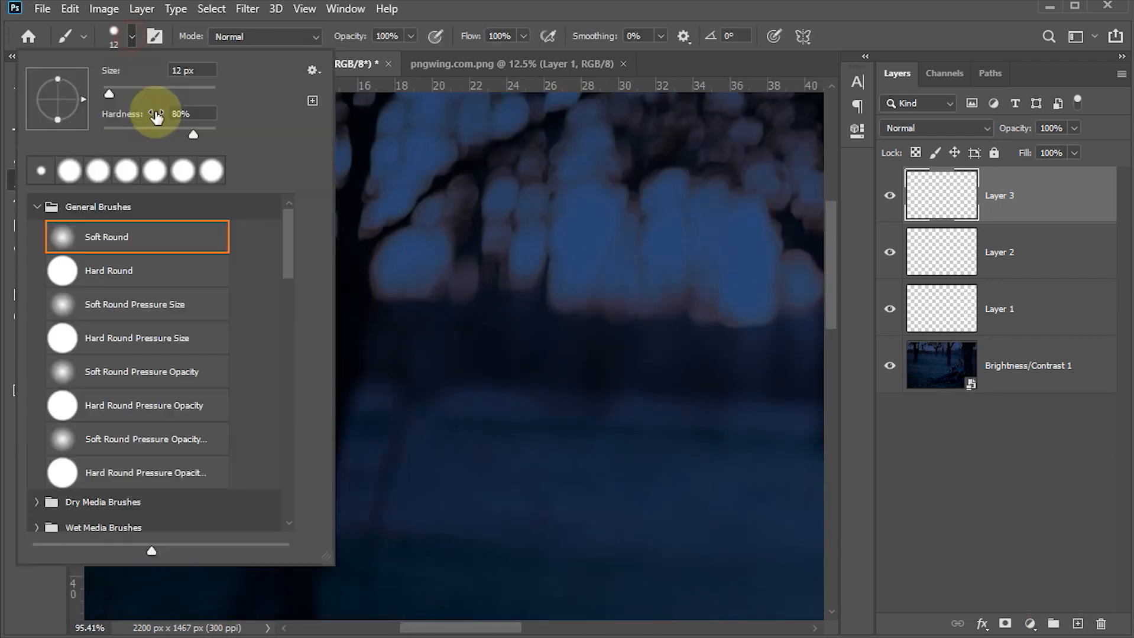
pyautogui.click(293, 210)
pyautogui.click(266, 210)
pyautogui.click(243, 218)
pyautogui.click(271, 233)
pyautogui.click(248, 270)
pyautogui.click(322, 297)
pyautogui.click(281, 364)
pyautogui.click(303, 378)
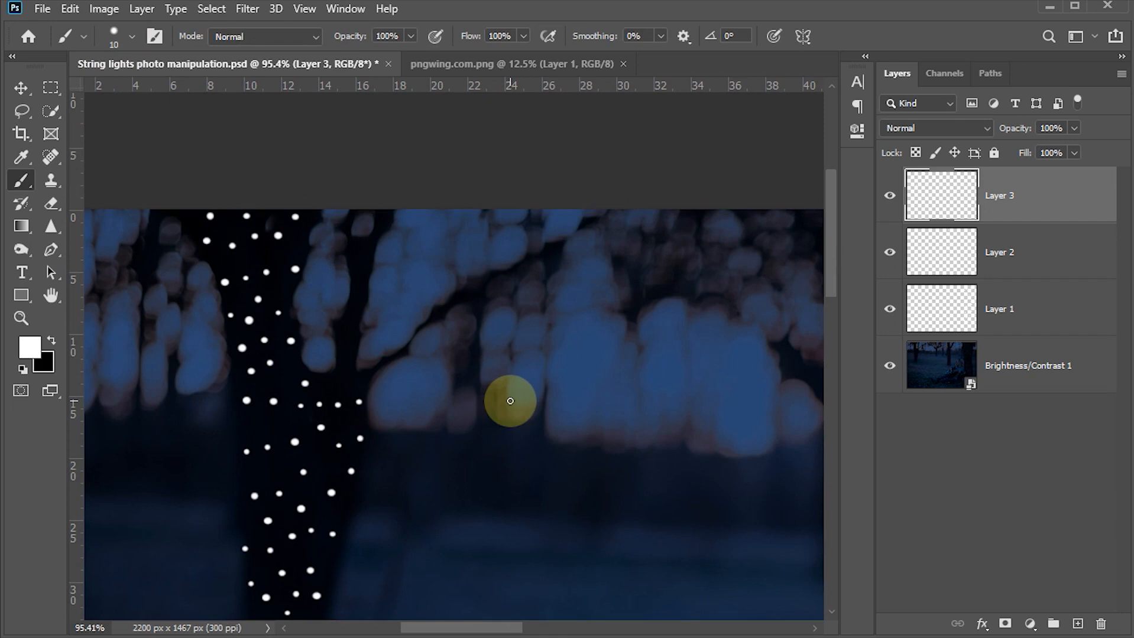
pyautogui.hotkey('ctrl', '0')
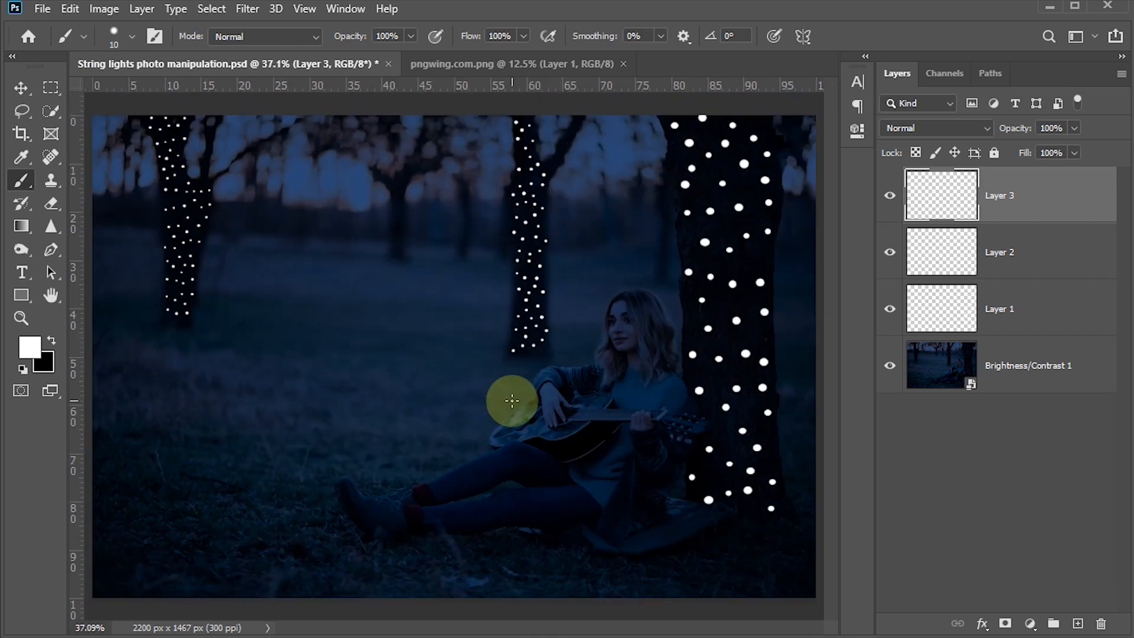
pyautogui.press('v')
pyautogui.hotkey('ctrl', 's')
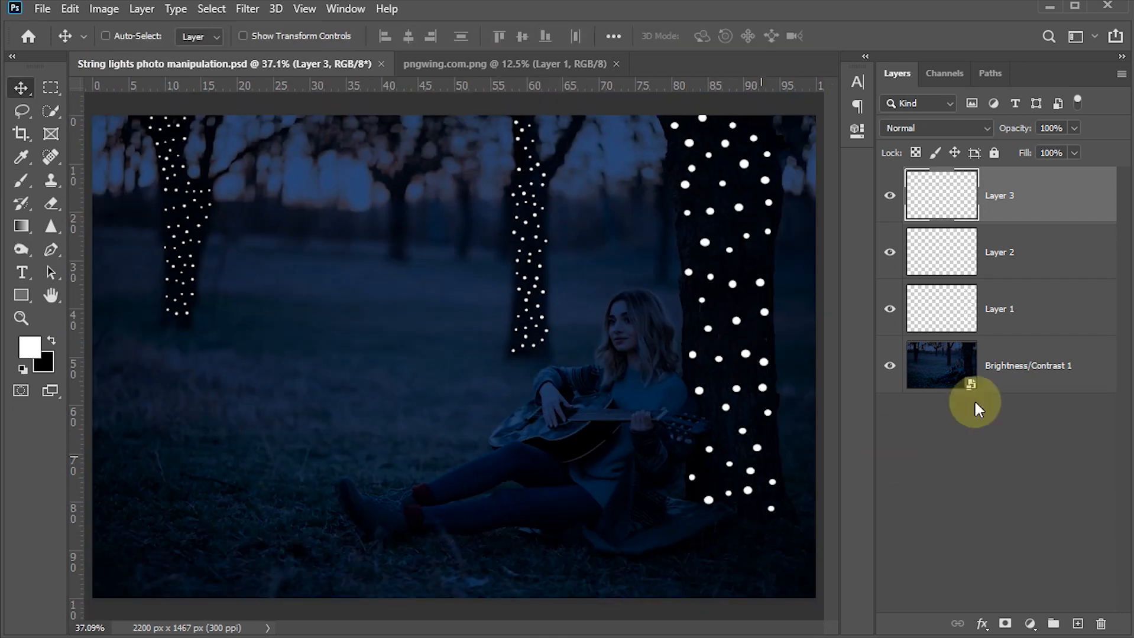
# Step: Enable an Inner Glow layer style on Layer 1 and set its opacity to 70%
pyautogui.click(945, 318)
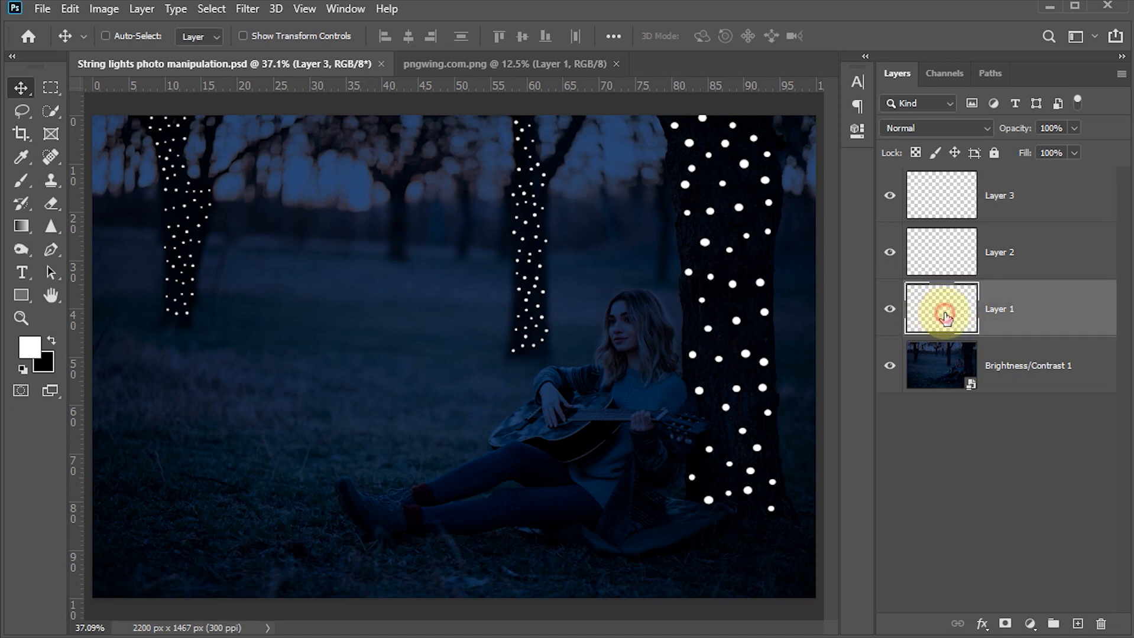
pyautogui.doubleClick(1081, 321)
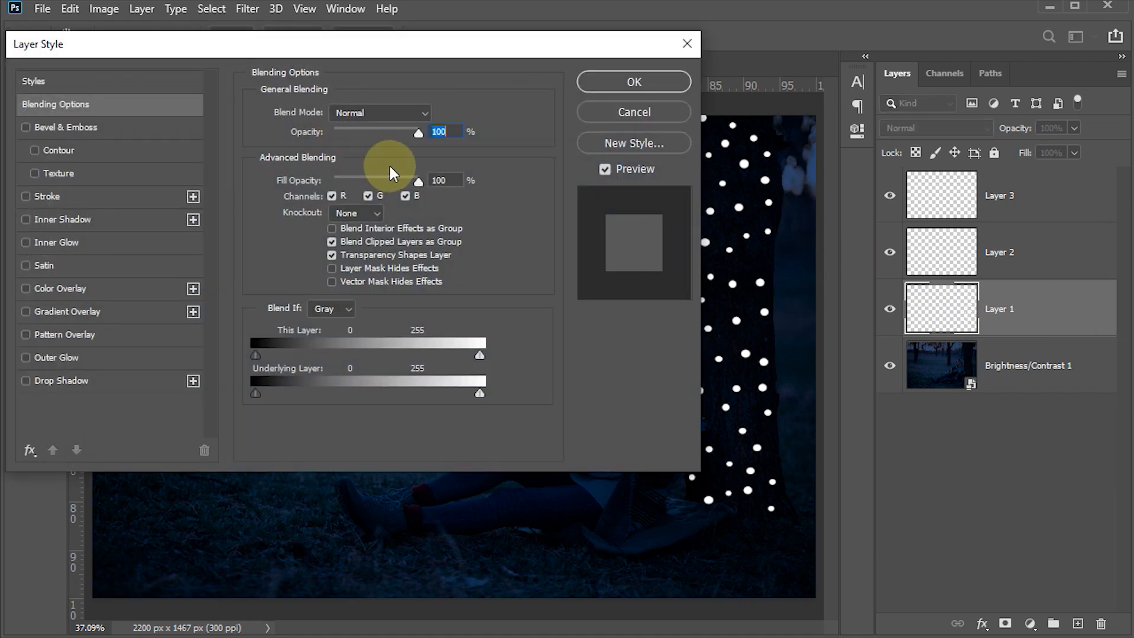
pyautogui.click(24, 242)
pyautogui.click(58, 242)
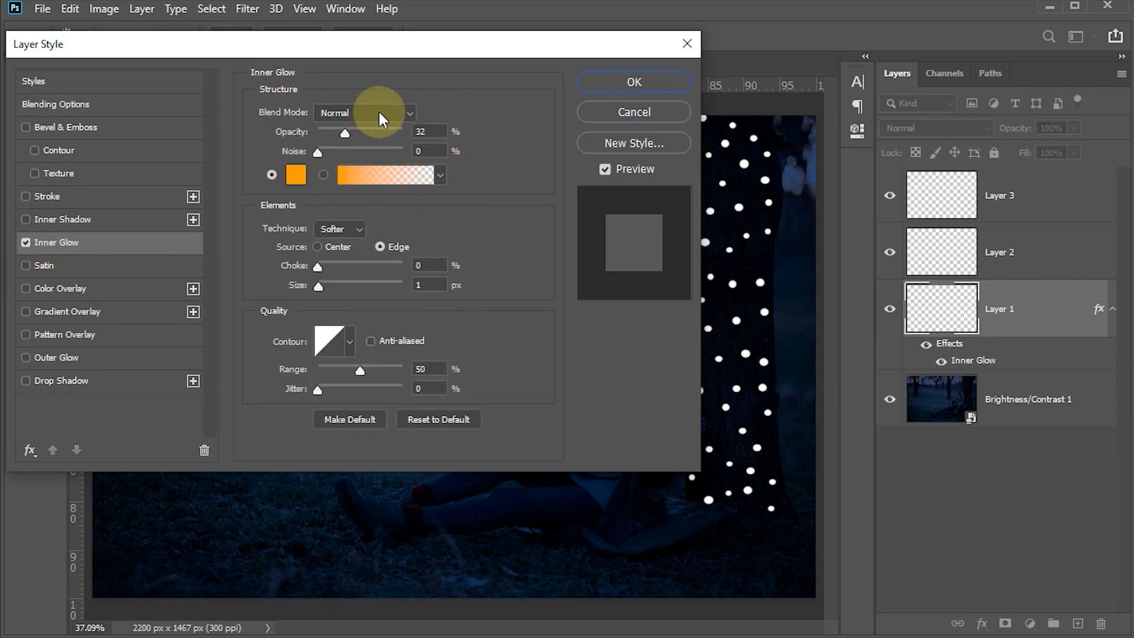
pyautogui.click(427, 131)
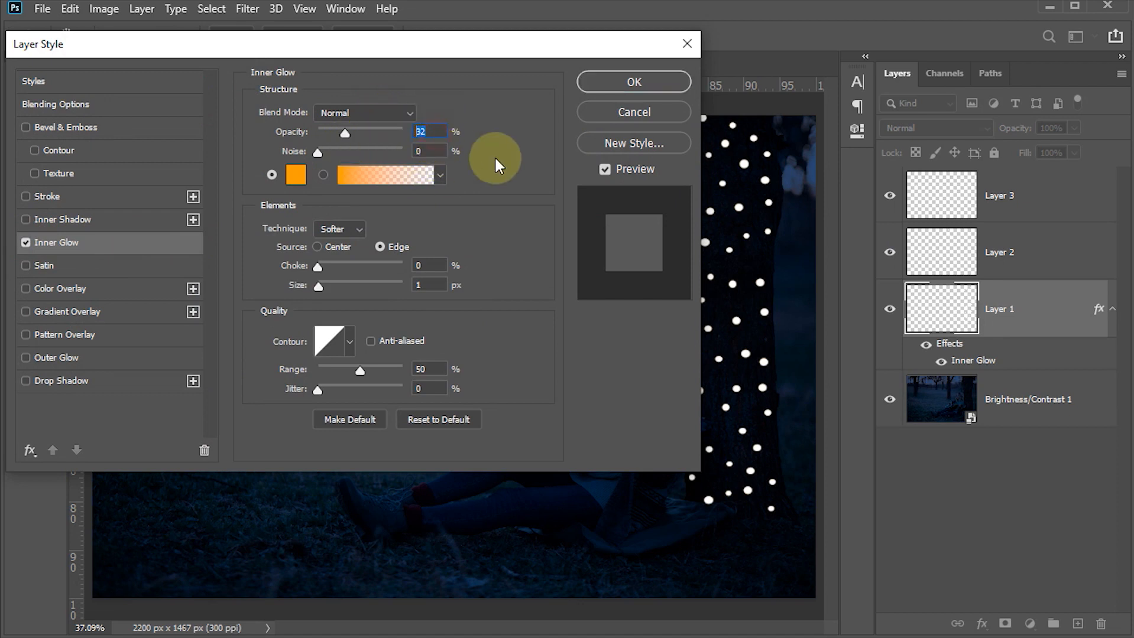
pyautogui.write('70')
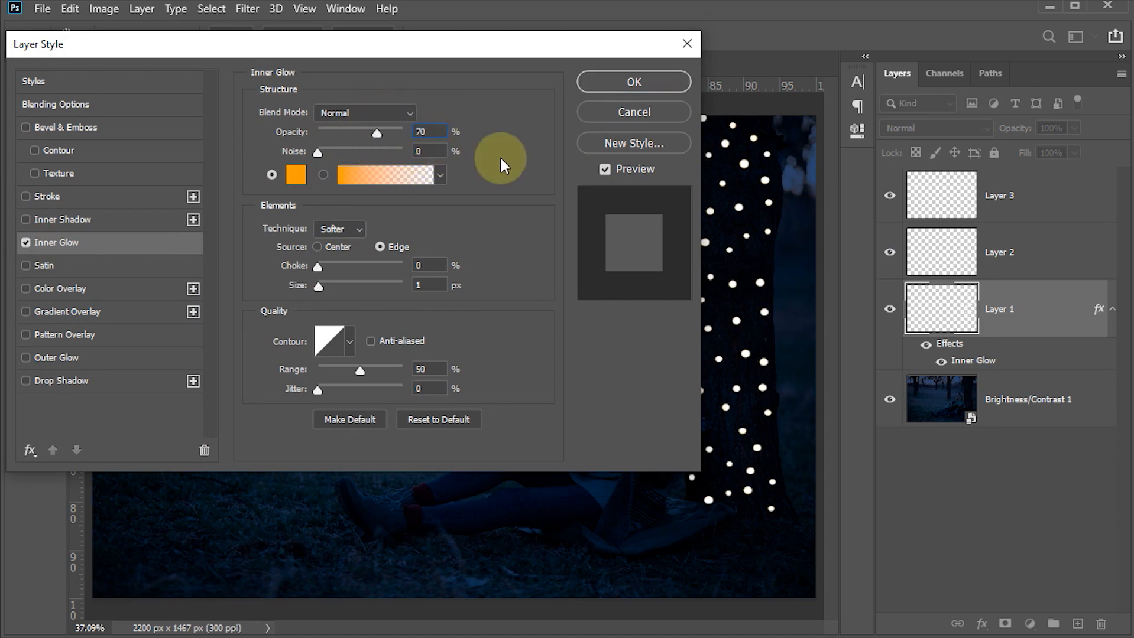
# Step: Confirm orange ff9c00 as the Inner Glow color
pyautogui.click(296, 175)
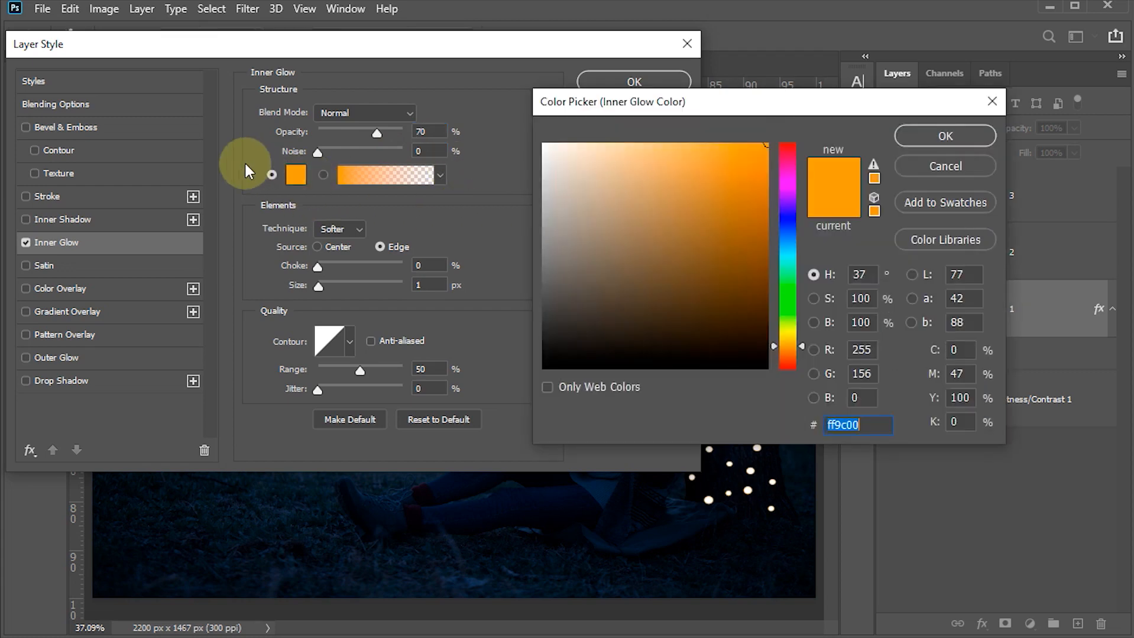
pyautogui.moveTo(764, 151); pyautogui.dragTo(775, 141)
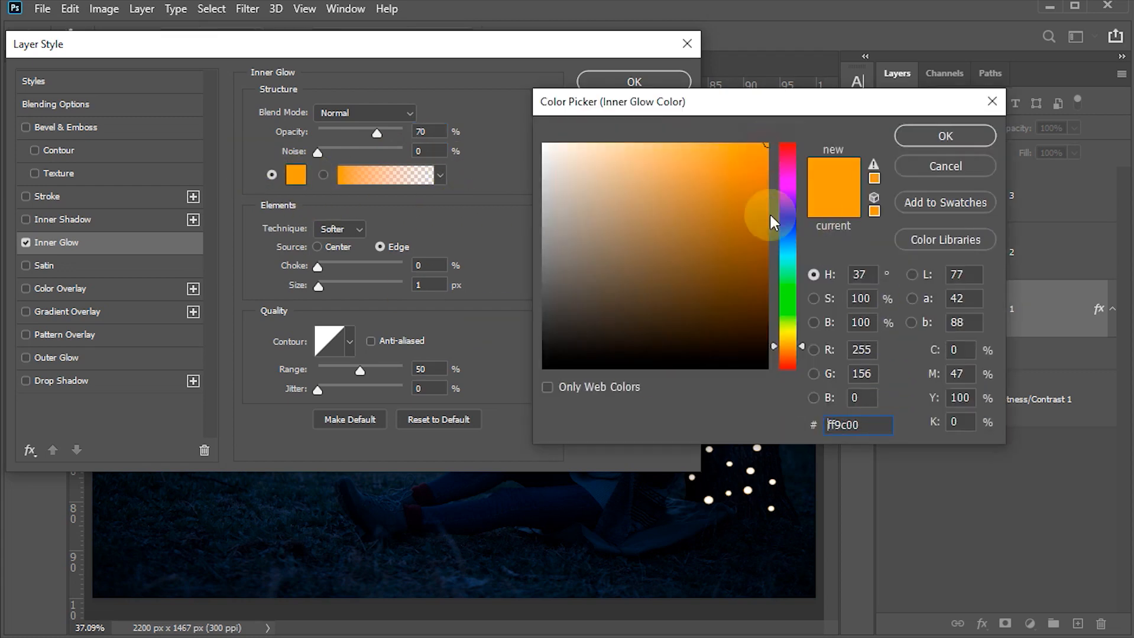
pyautogui.doubleClick(871, 425)
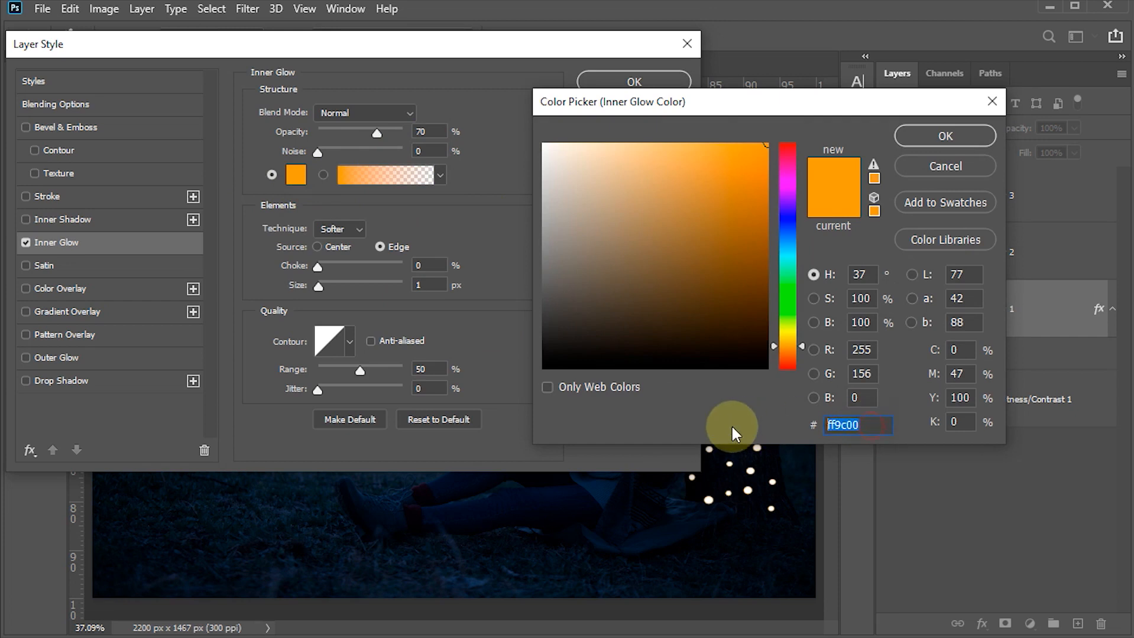
pyautogui.click(946, 135)
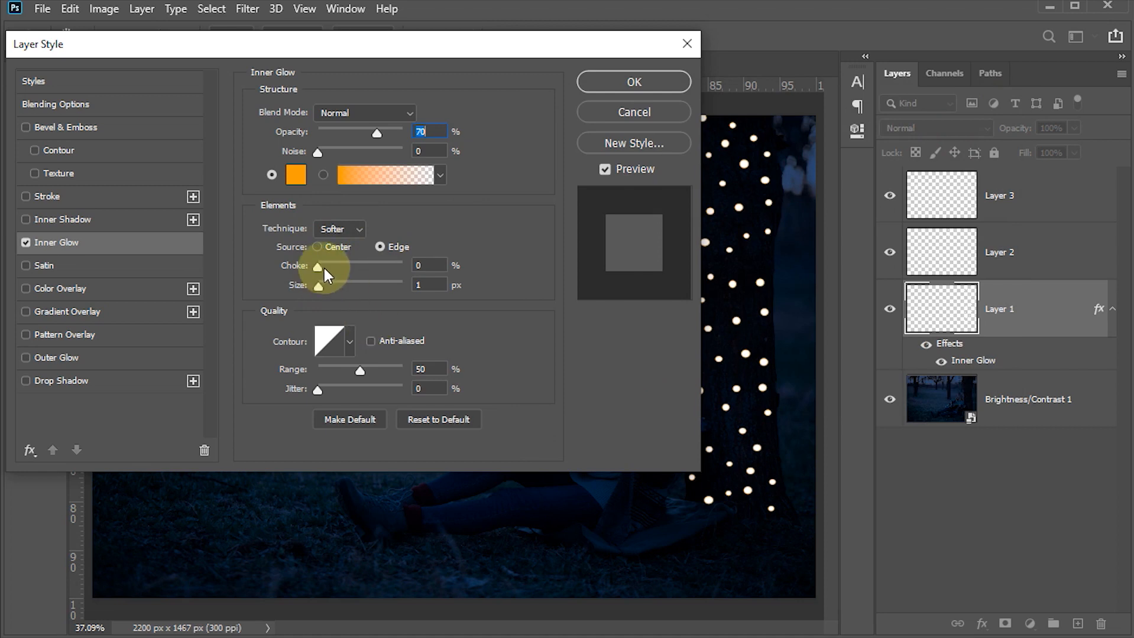
# Step: Set the Inner Glow size to 2 px with choke at 0% and keep the Linear contour
pyautogui.click(420, 265)
pyautogui.click(428, 287)
pyautogui.write('2')
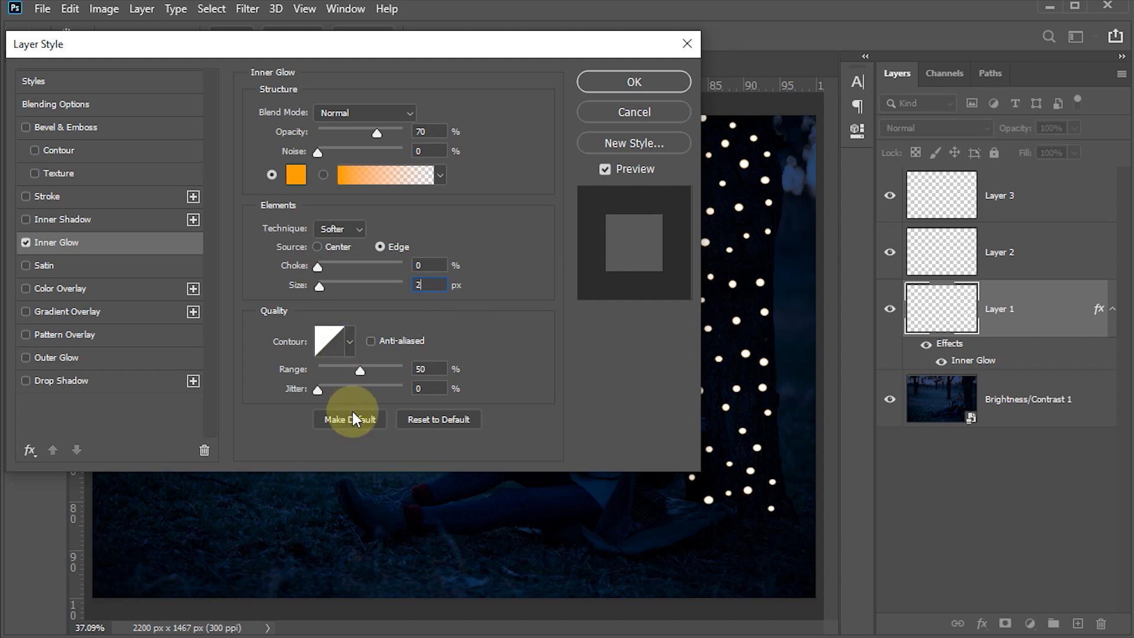
pyautogui.click(351, 340)
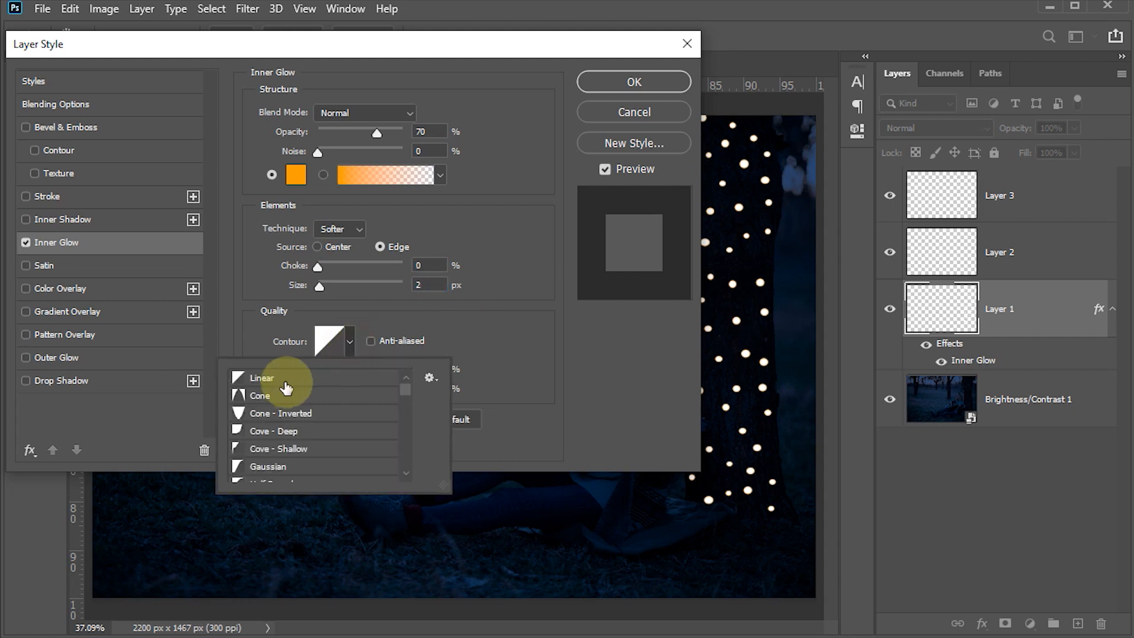
pyautogui.click(350, 341)
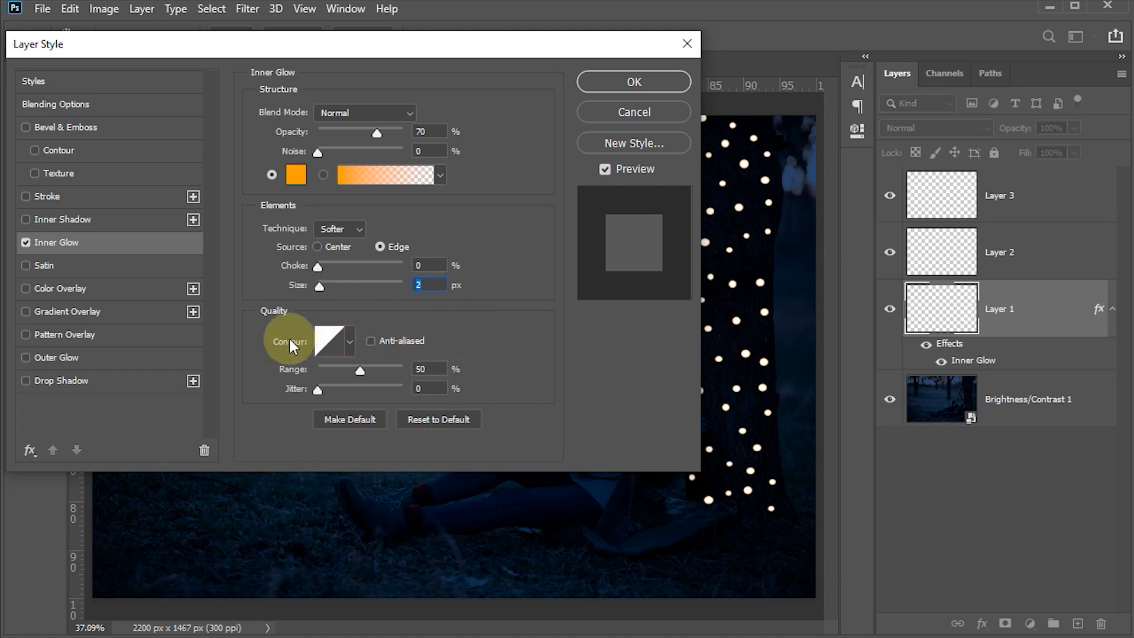
# Step: Enable an Outer Glow layer style on Layer 1 with Linear Dodge (Add) blending and 70% opacity
pyautogui.click(35, 357)
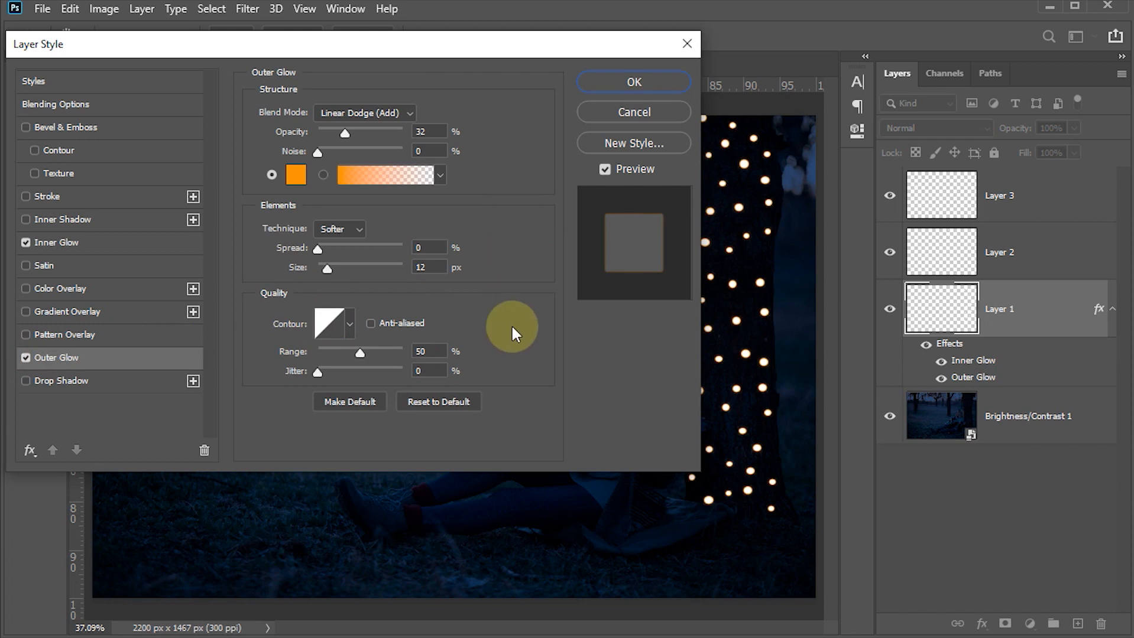
pyautogui.click(409, 112)
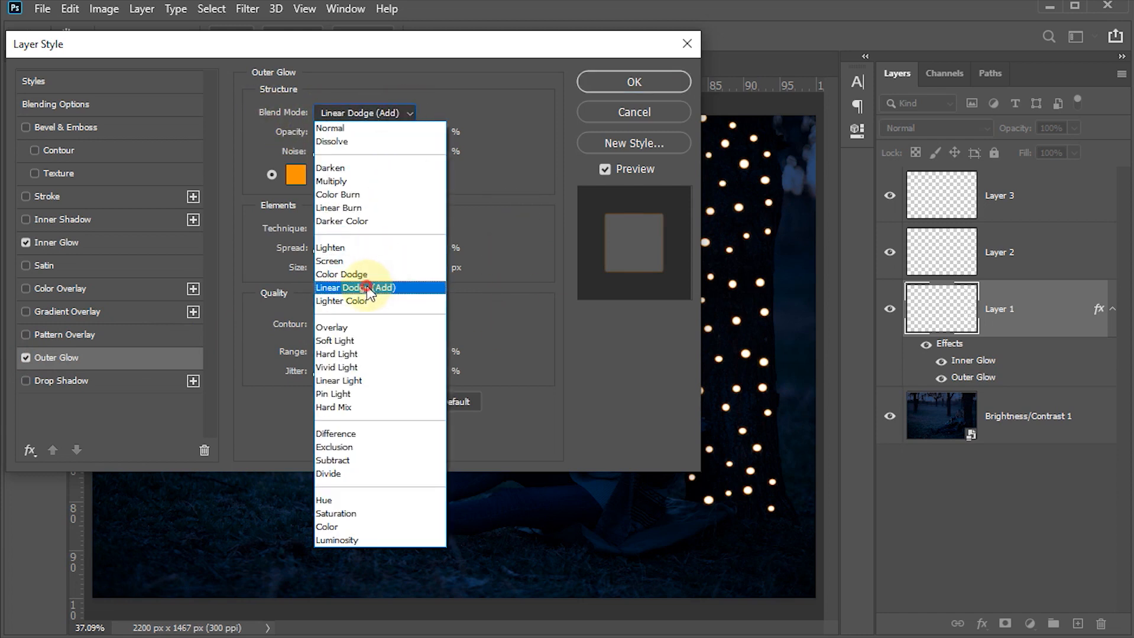
pyautogui.click(366, 286)
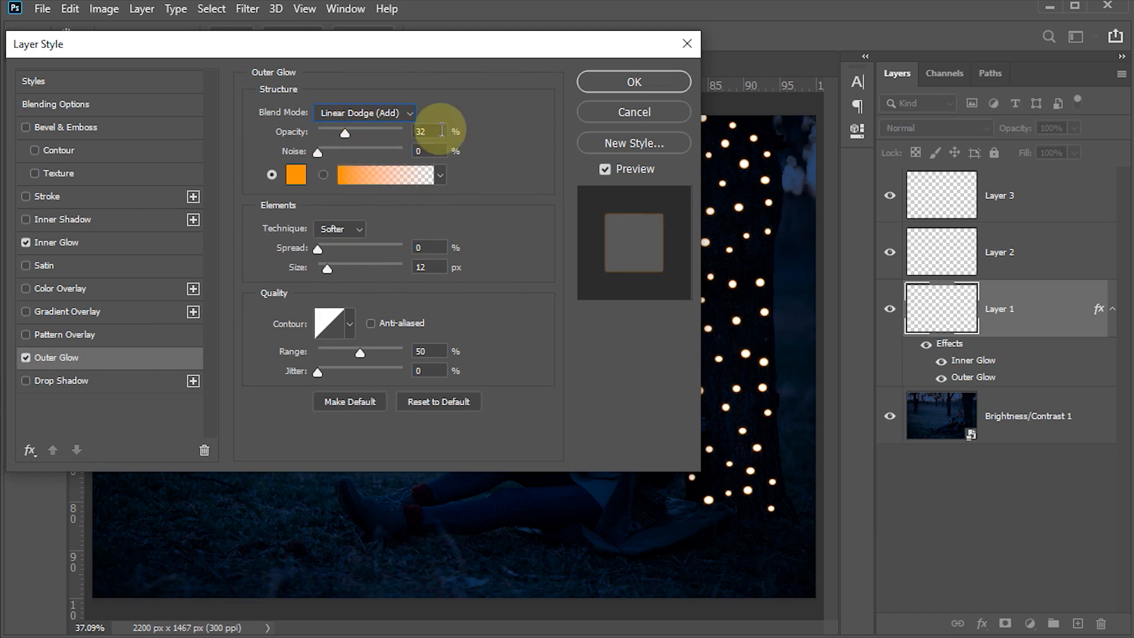
pyautogui.write('70')
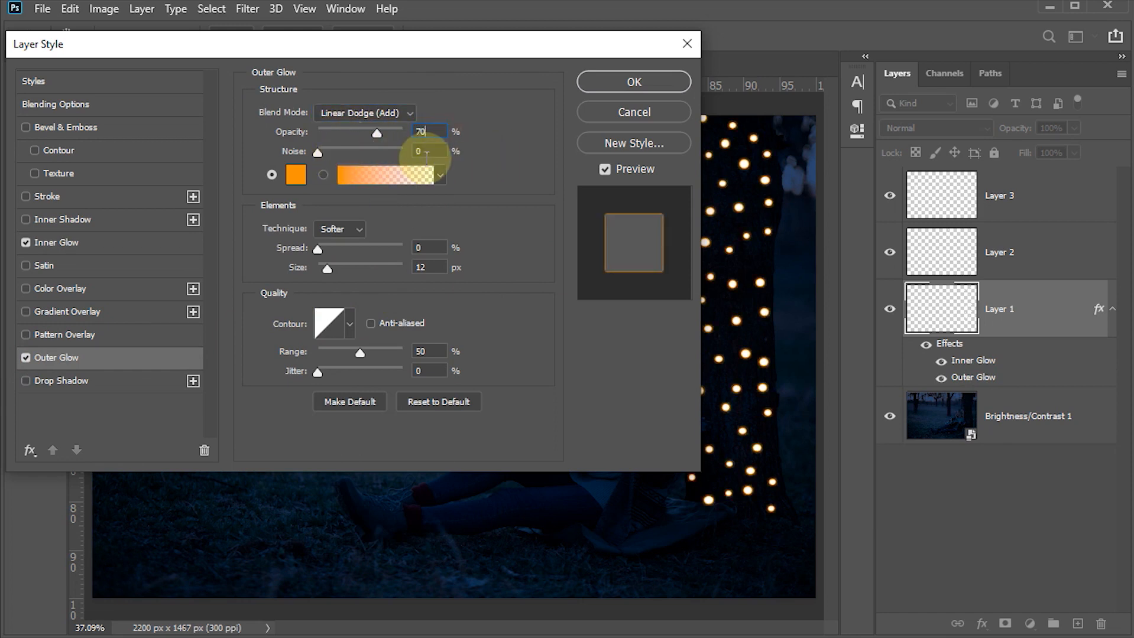
# Step: Set the Outer Glow color to orange ff9c00
pyautogui.click(297, 176)
pyautogui.doubleClick(860, 425)
pyautogui.write('ff9c00')
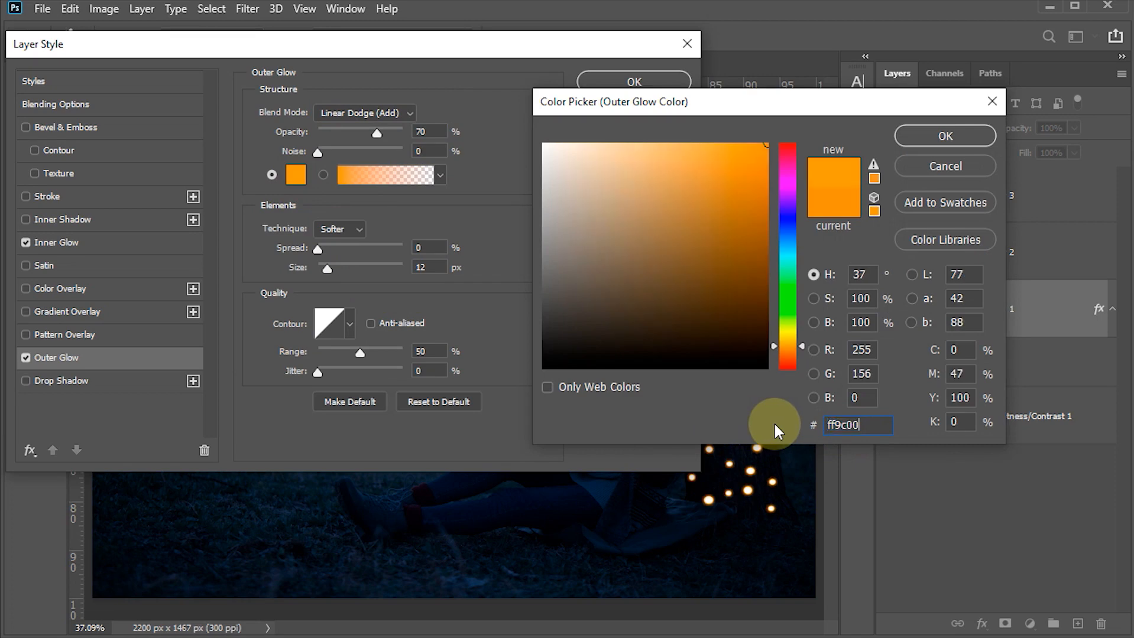
pyautogui.click(948, 135)
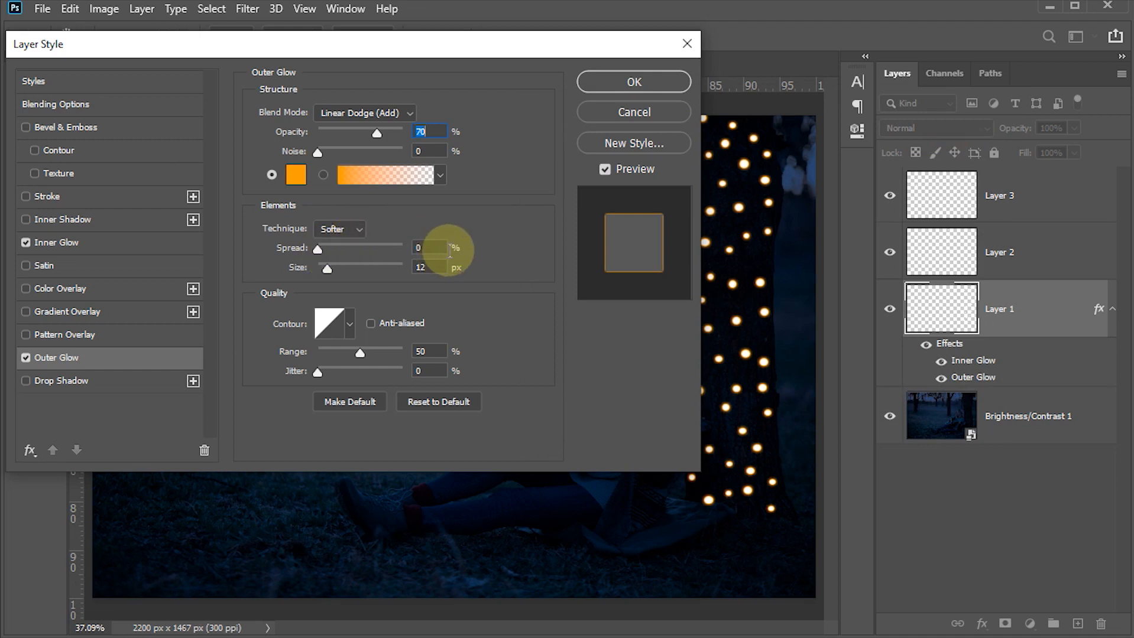
# Step: Set the Outer Glow size to 28 px and apply the layer style to Layer 1
pyautogui.click(428, 267)
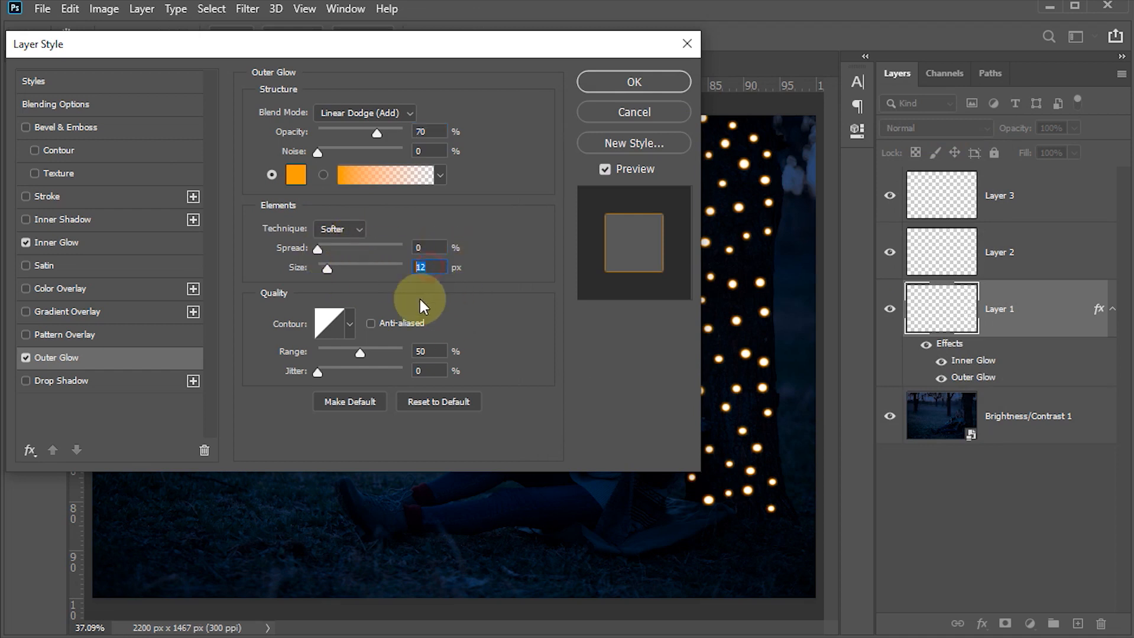
pyautogui.write('28')
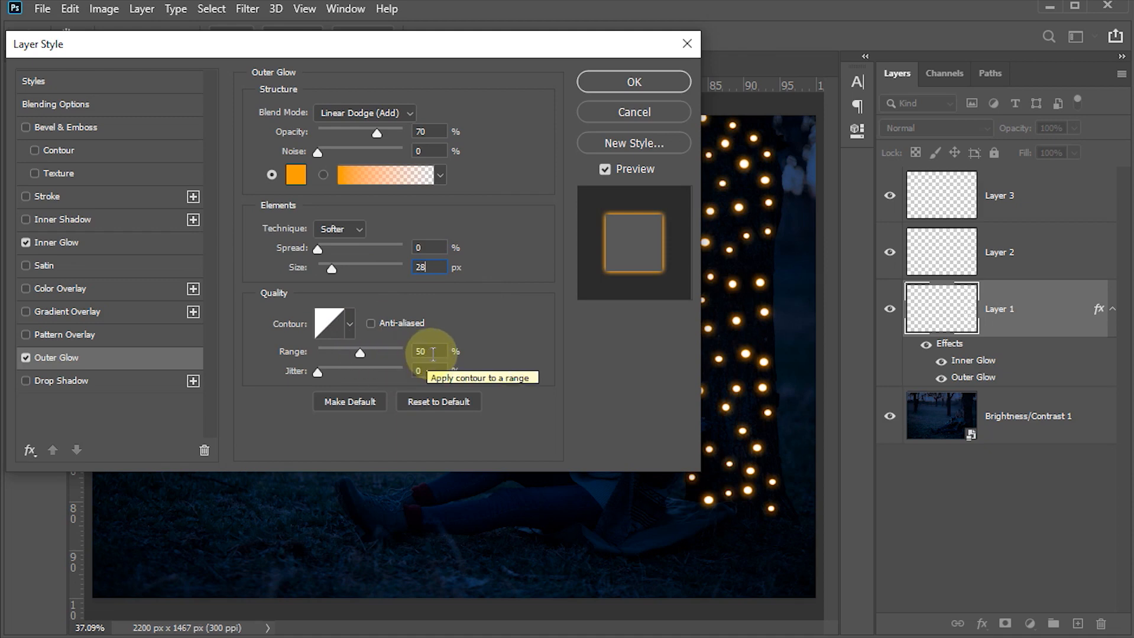
pyautogui.click(632, 83)
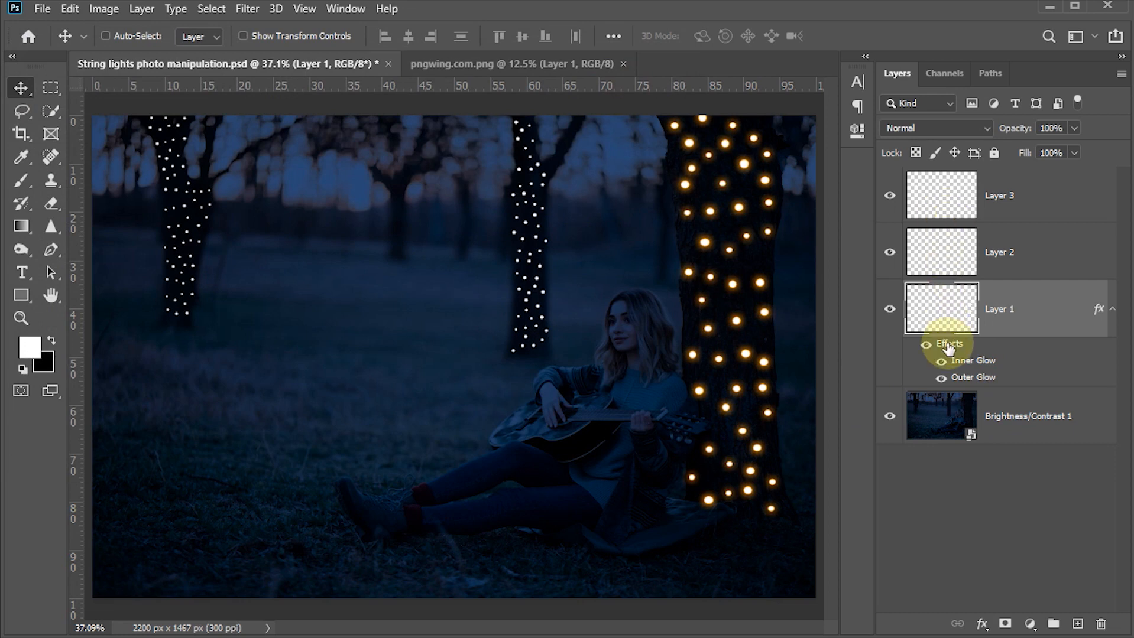
# Step: Copy Layer 1's Inner Glow and Outer Glow effects to Layer 2 and Layer 3
pyautogui.moveTo(948, 351); pyautogui.dragTo(947, 305)
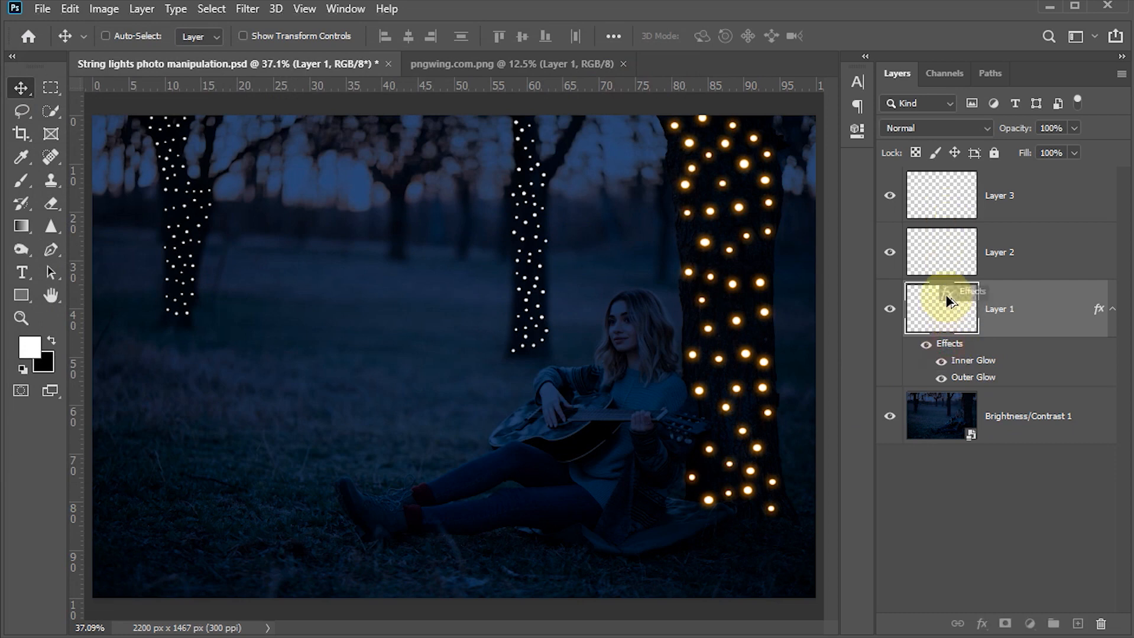
pyautogui.moveTo(942, 262); pyautogui.dragTo(943, 264)
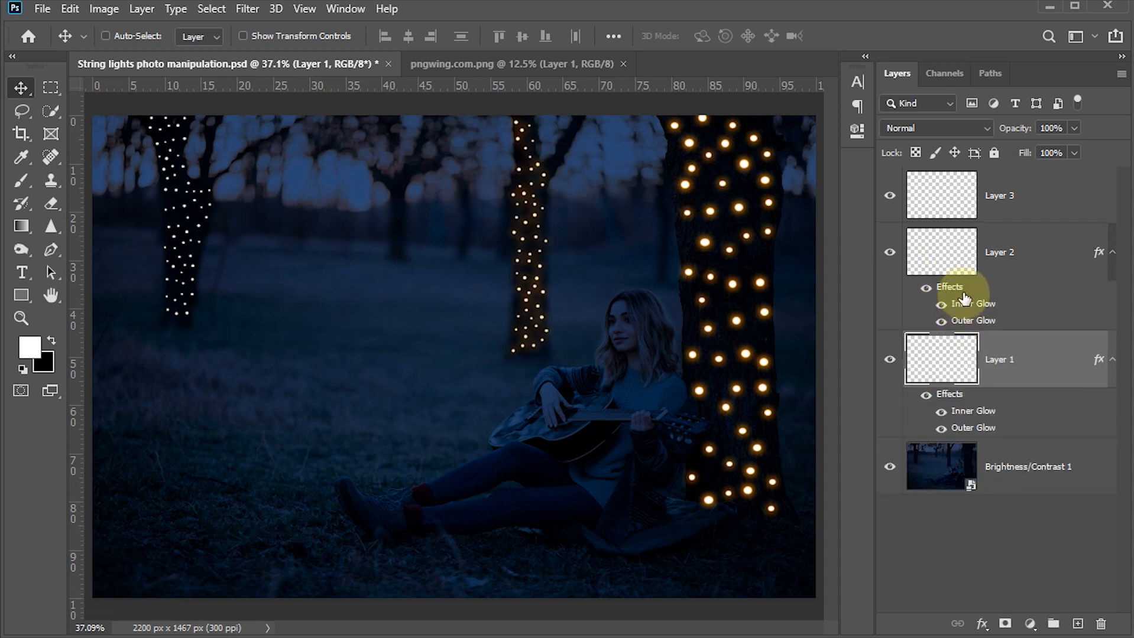
pyautogui.moveTo(943, 289); pyautogui.dragTo(946, 207)
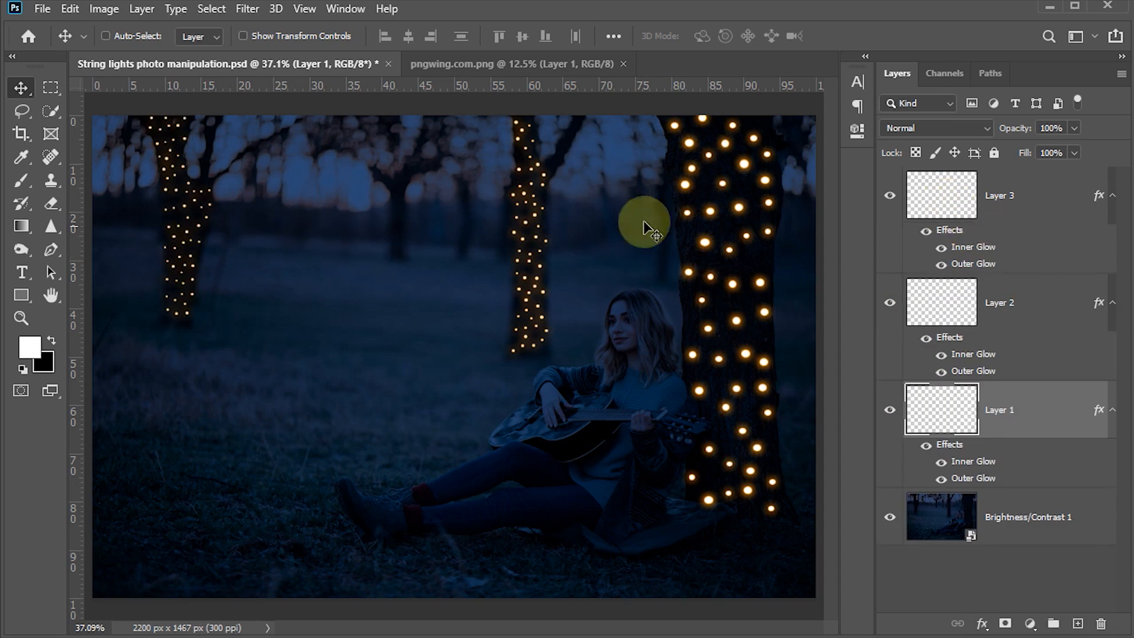
# Step: Create a new empty layer directly below Layer 1 and set the foreground color to orange ff9c00
pyautogui.keyDown('ctrl'); pyautogui.click(1077, 626); pyautogui.keyUp('ctrl')
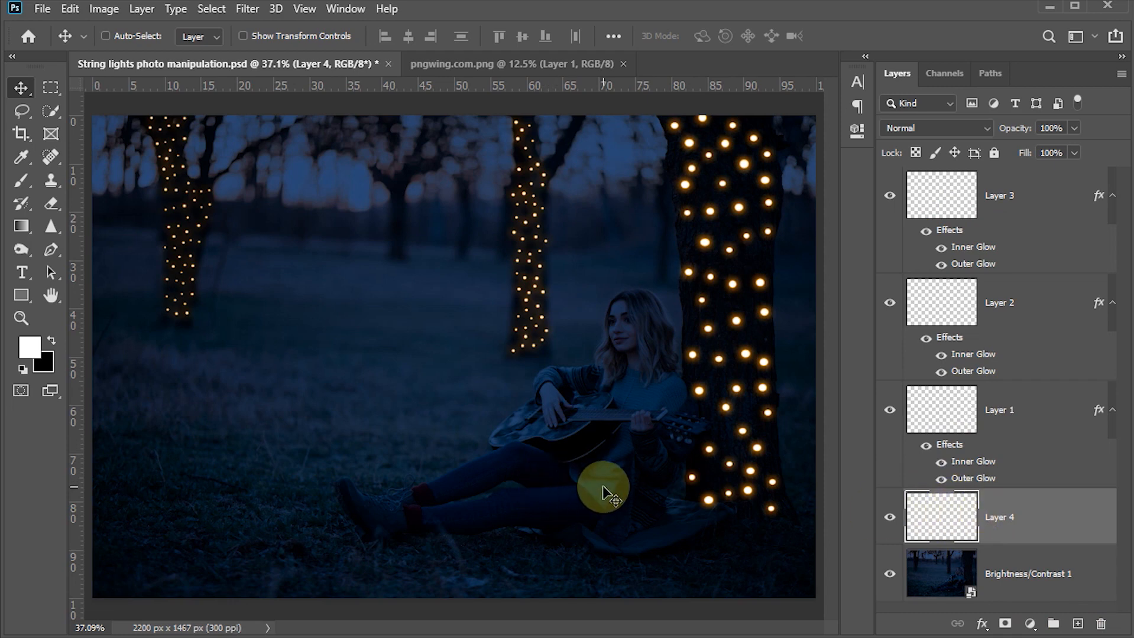
pyautogui.click(34, 354)
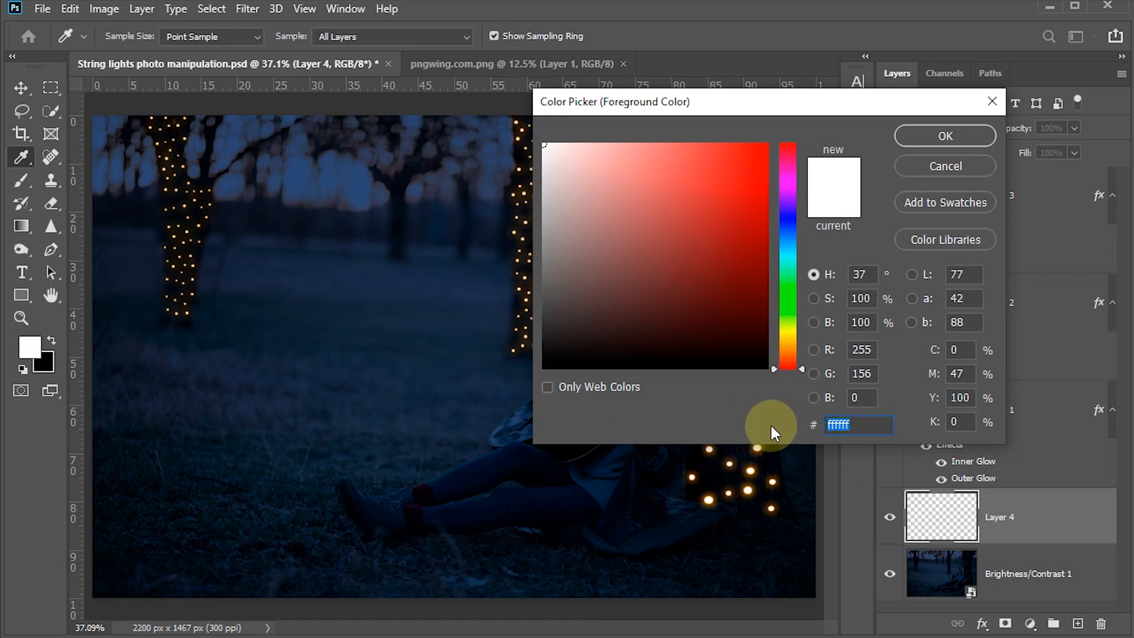
pyautogui.write('ff9c00')
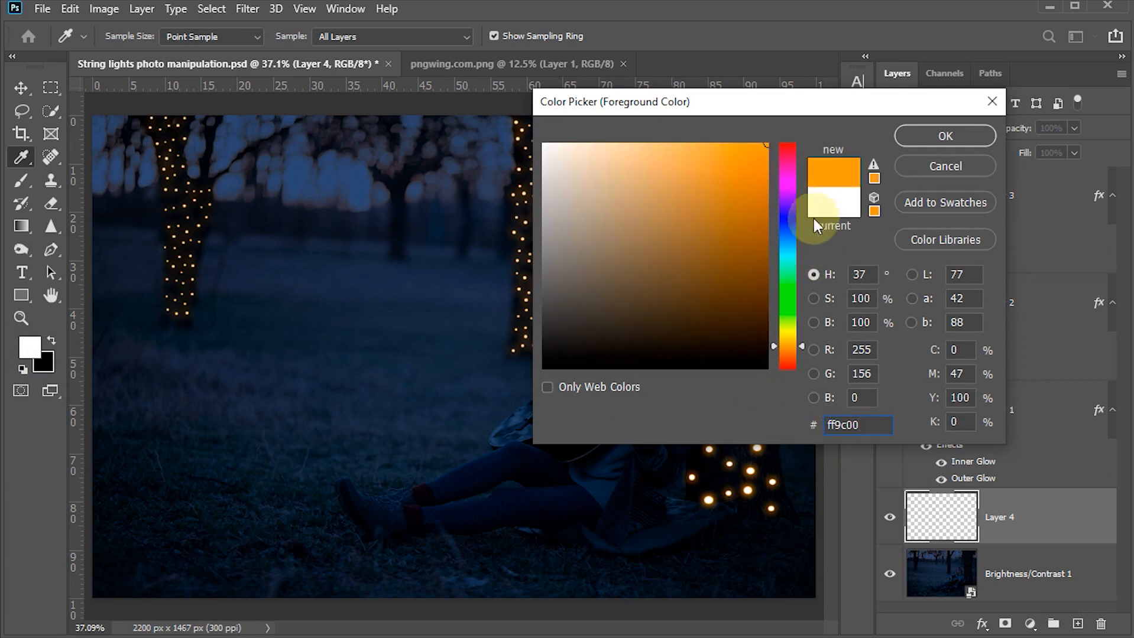
pyautogui.click(926, 139)
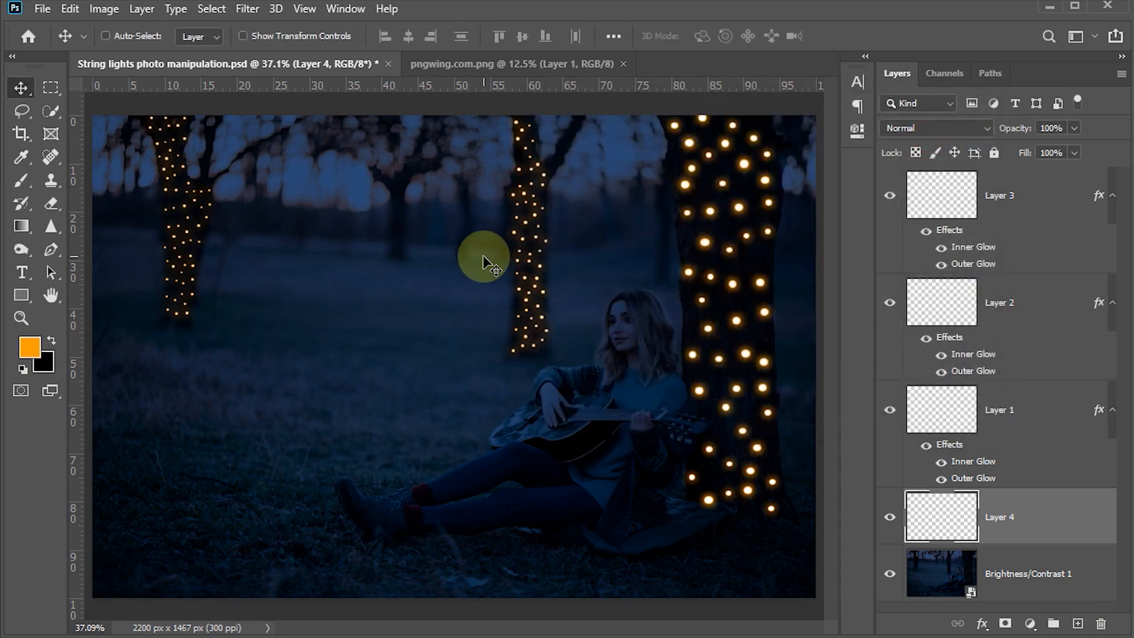
# Step: Turn off Scattering, Shape Dynamics and Smoothing for the Brush tool
pyautogui.press('b')
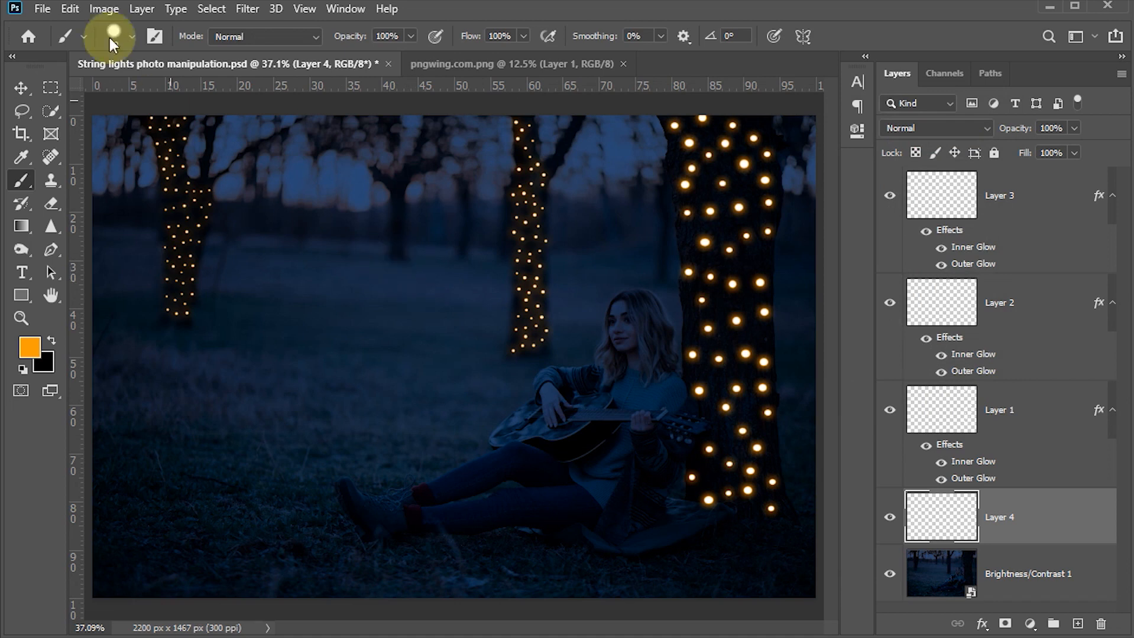
pyautogui.click(154, 36)
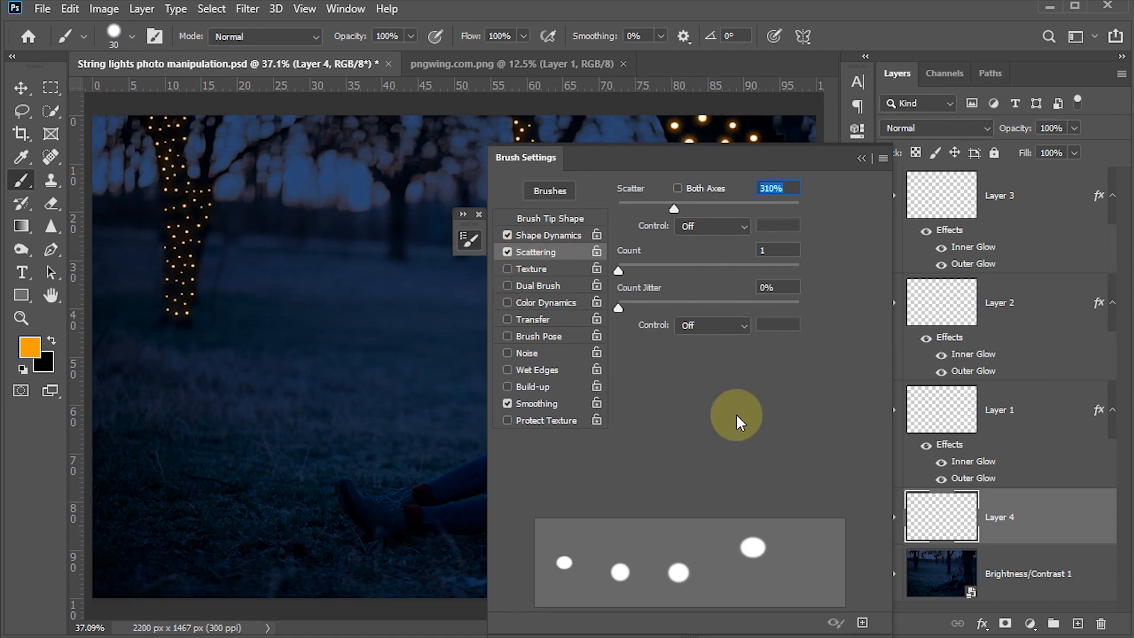
pyautogui.click(507, 253)
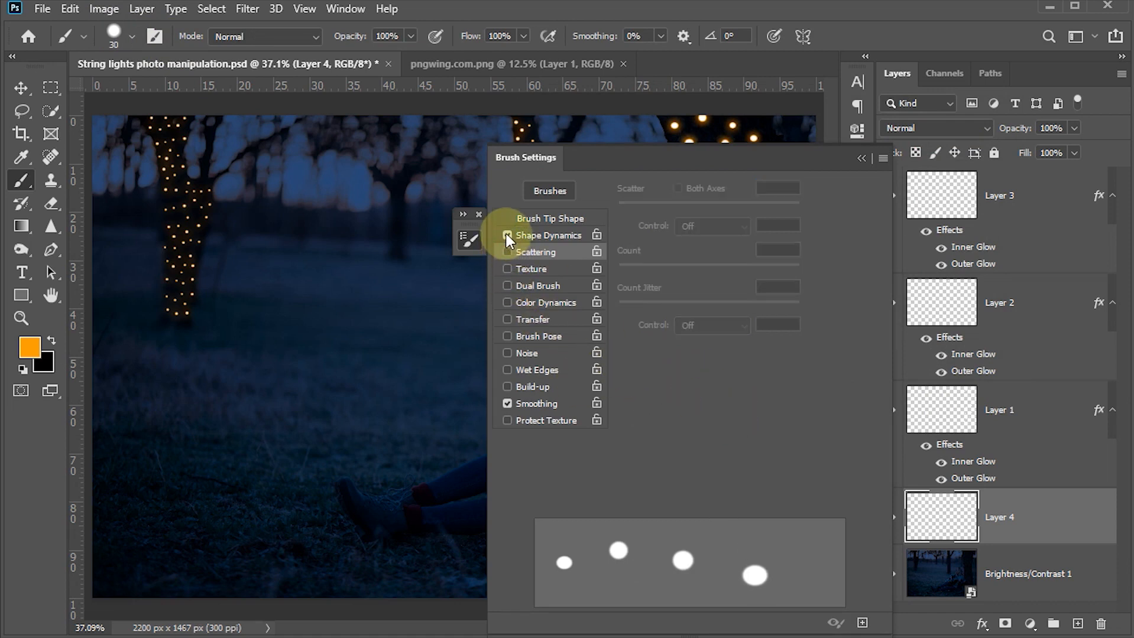
pyautogui.click(506, 235)
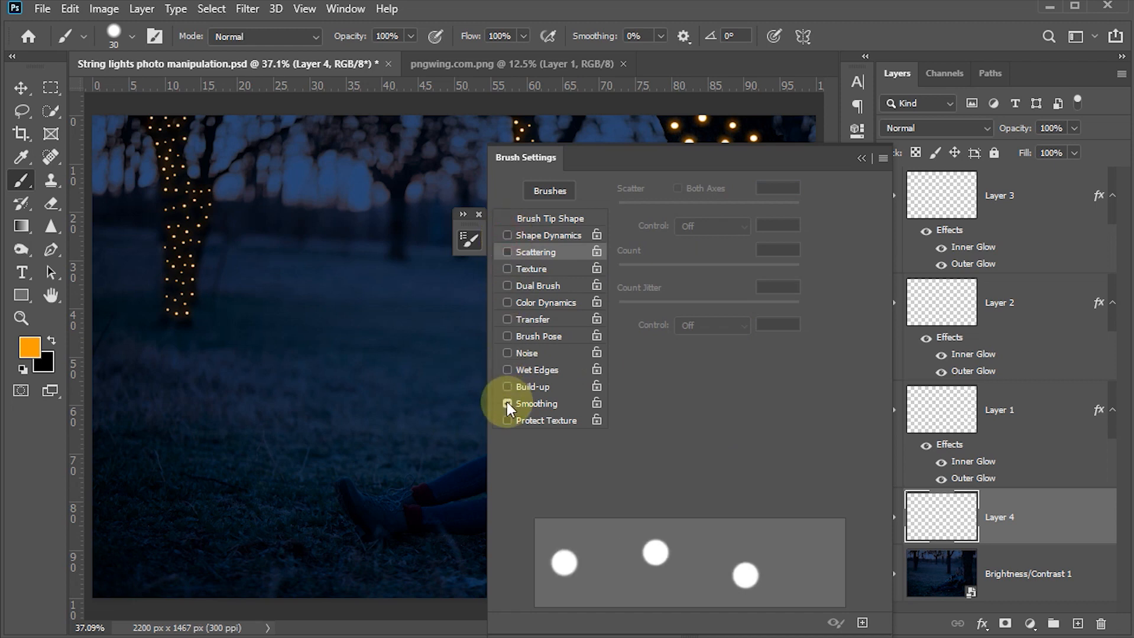
pyautogui.click(508, 404)
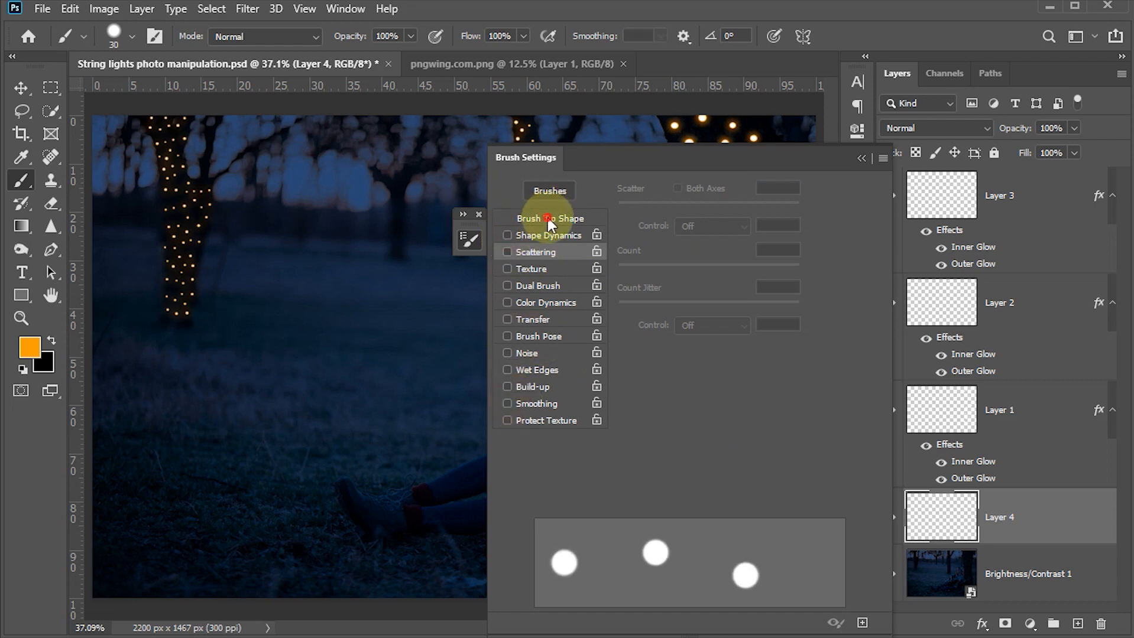
# Step: Set the brush tip to 0% hardness and 1% spacing, close the brush settings, and save the document
pyautogui.click(549, 219)
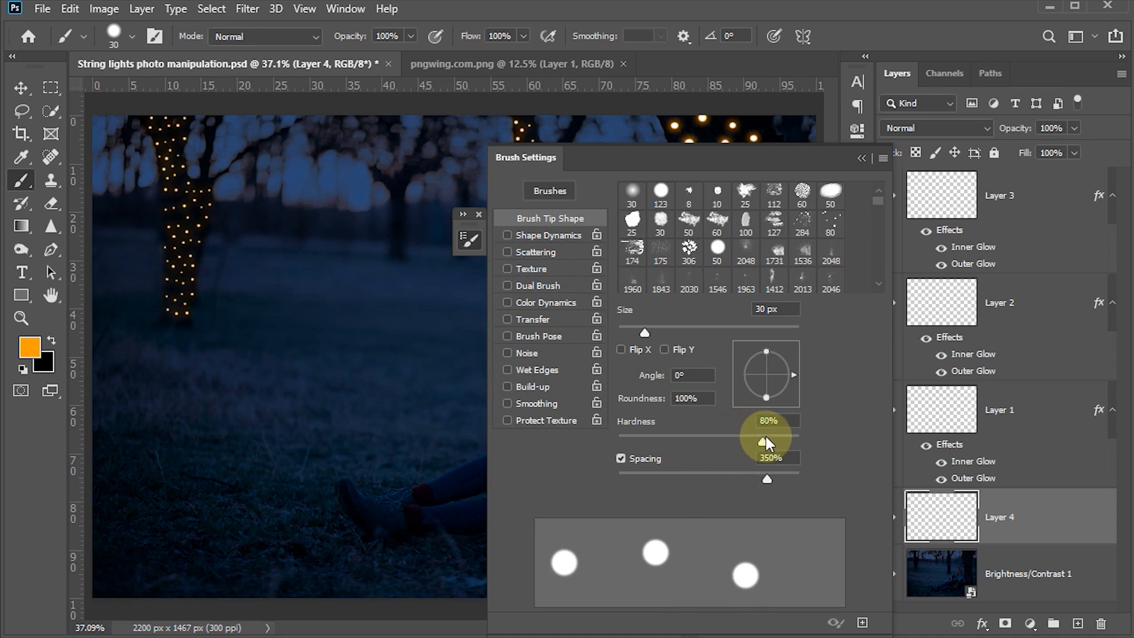
pyautogui.moveTo(765, 444); pyautogui.dragTo(611, 448)
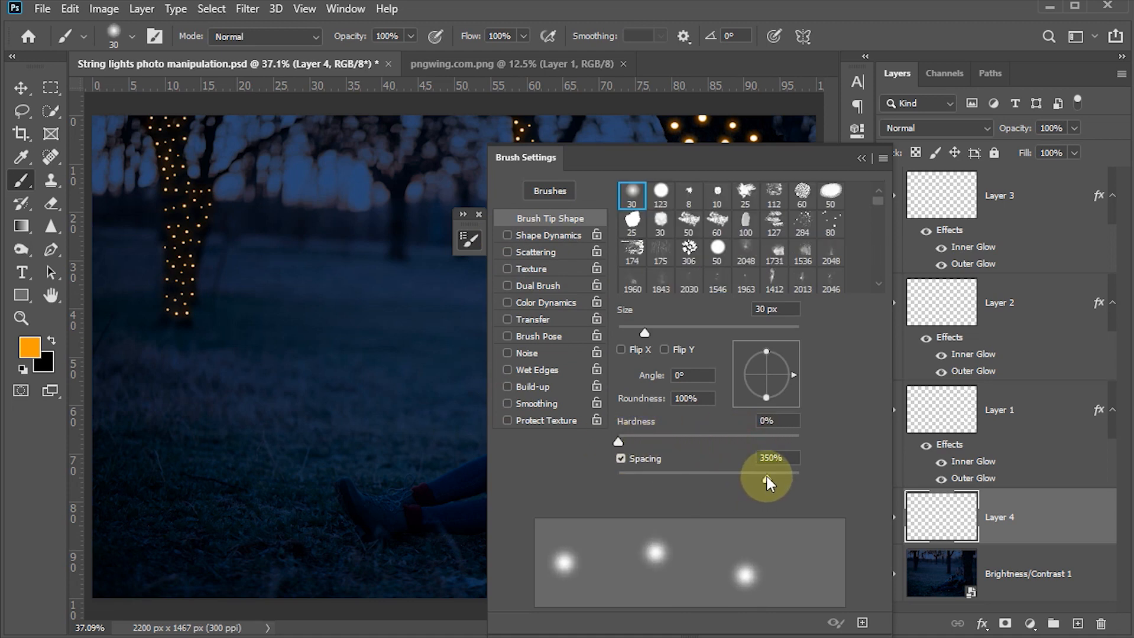
pyautogui.moveTo(767, 480); pyautogui.dragTo(607, 477)
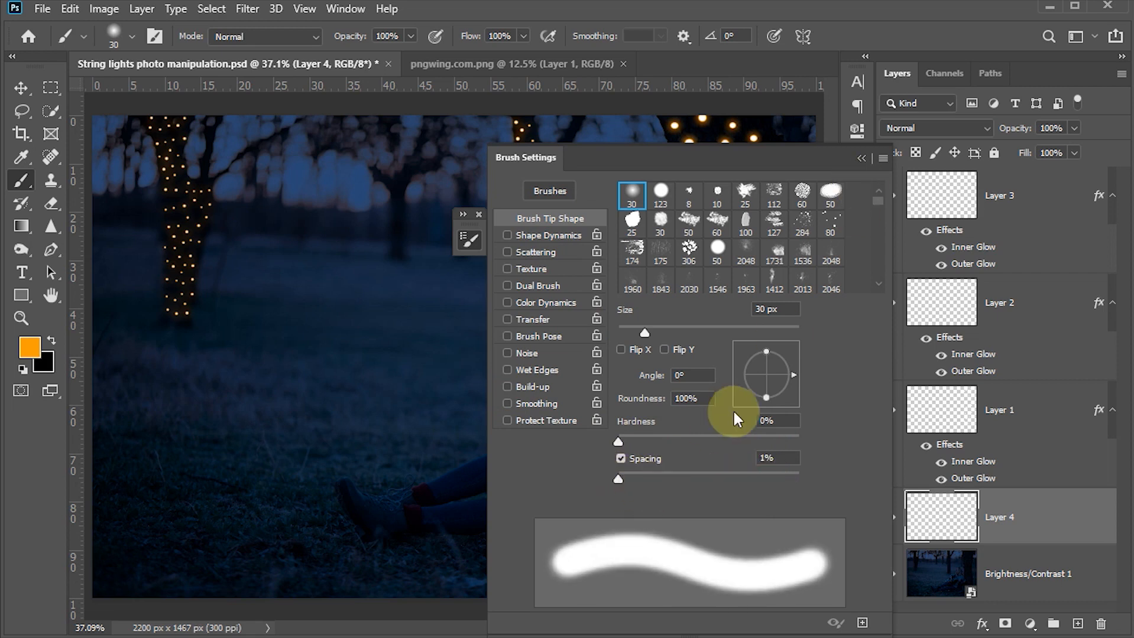
pyautogui.click(862, 159)
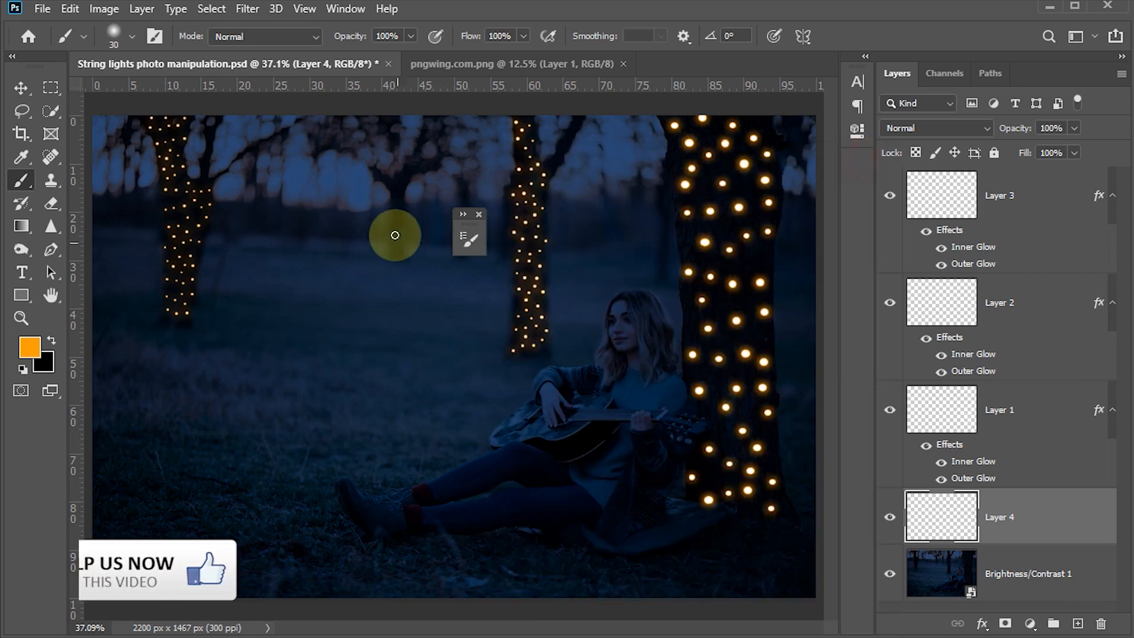
pyautogui.click(479, 214)
pyautogui.hotkey('ctrl', 's')
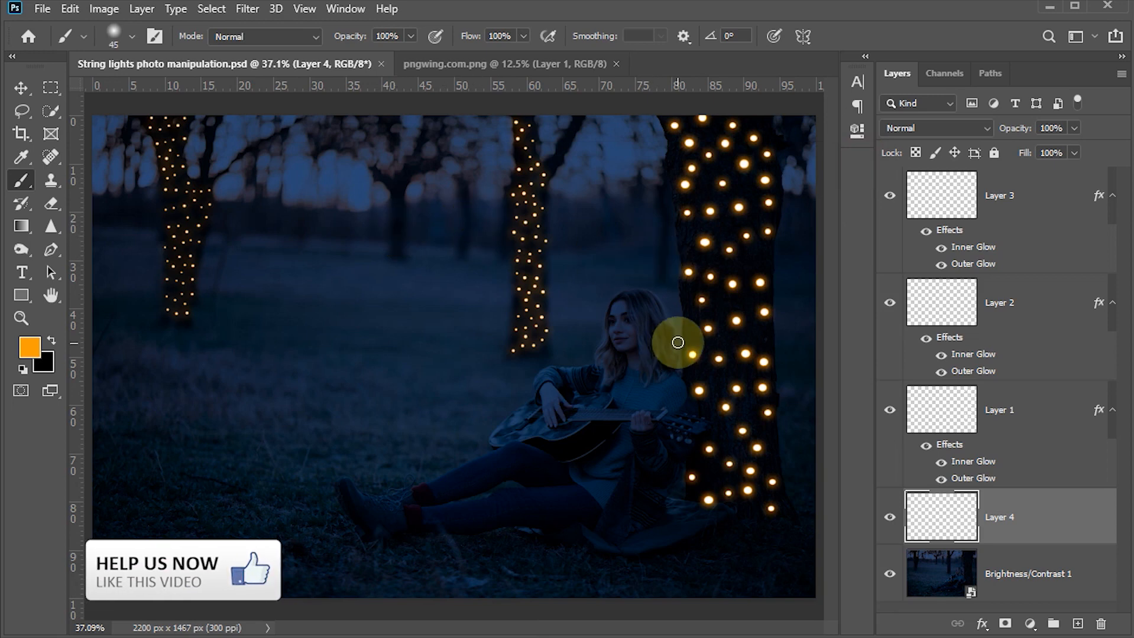
# Step: Paint the large foreground tree trunk solid orange on Layer 4, using a 45 px and then a 35 px soft brush
pyautogui.press(']')
pyautogui.press(']')
pyautogui.press(']')
pyautogui.scroll(4, 743, 294)
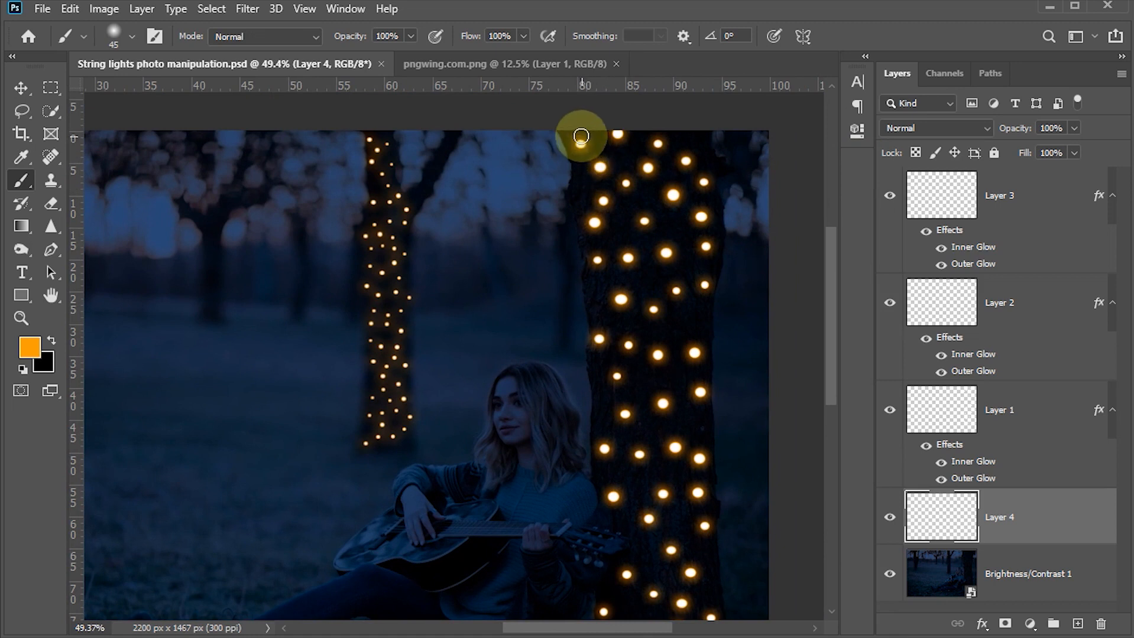
pyautogui.moveTo(582, 136)
pyautogui.mouseDown()
pyautogui.moveTo(597, 272)
pyautogui.moveTo(595, 119)
pyautogui.moveTo(617, 154)
pyautogui.moveTo(630, 119)
pyautogui.moveTo(691, 167)
pyautogui.moveTo(683, 141)
pyautogui.moveTo(682, 211)
pyautogui.moveTo(652, 250)
pyautogui.moveTo(658, 205)
pyautogui.moveTo(615, 461)
pyautogui.moveTo(557, 363)
pyautogui.mouseUp()
pyautogui.moveTo(582, 349)
pyautogui.mouseDown()
pyautogui.moveTo(642, 439)
pyautogui.moveTo(651, 523)
pyautogui.mouseUp()
pyautogui.moveTo(545, 360); pyautogui.dragTo(621, 460)
pyautogui.press('[')
pyautogui.press('[')
pyautogui.moveTo(621, 460)
pyautogui.mouseDown()
pyautogui.moveTo(613, 377)
pyautogui.moveTo(561, 430)
pyautogui.moveTo(558, 452)
pyautogui.moveTo(642, 344)
pyautogui.moveTo(584, 249)
pyautogui.mouseUp()
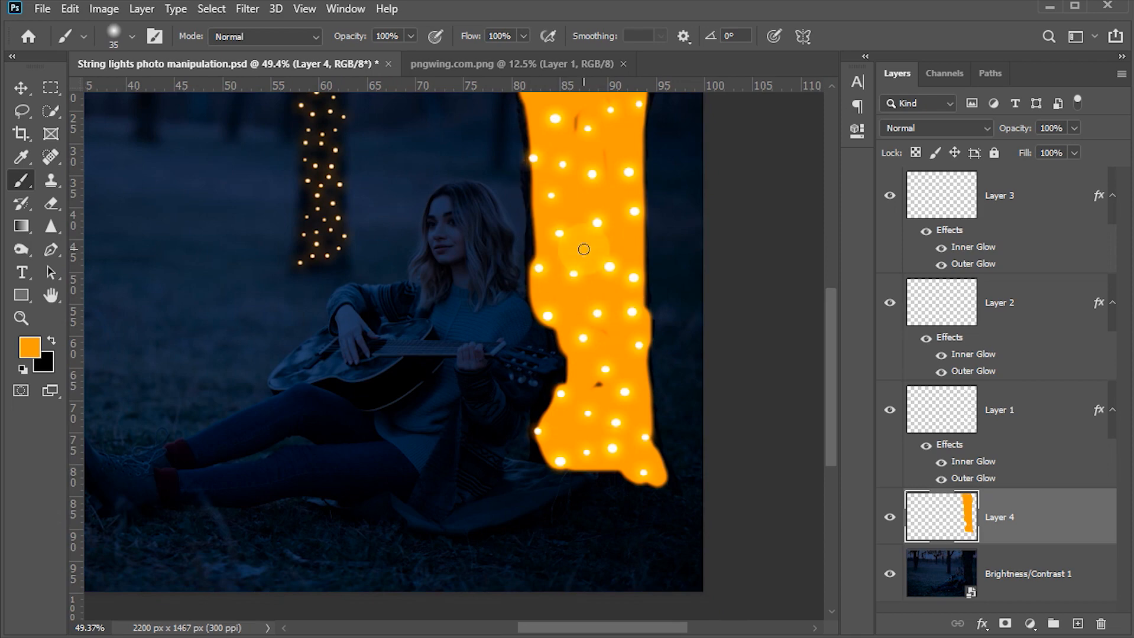
pyautogui.hotkey('ctrl', '0')
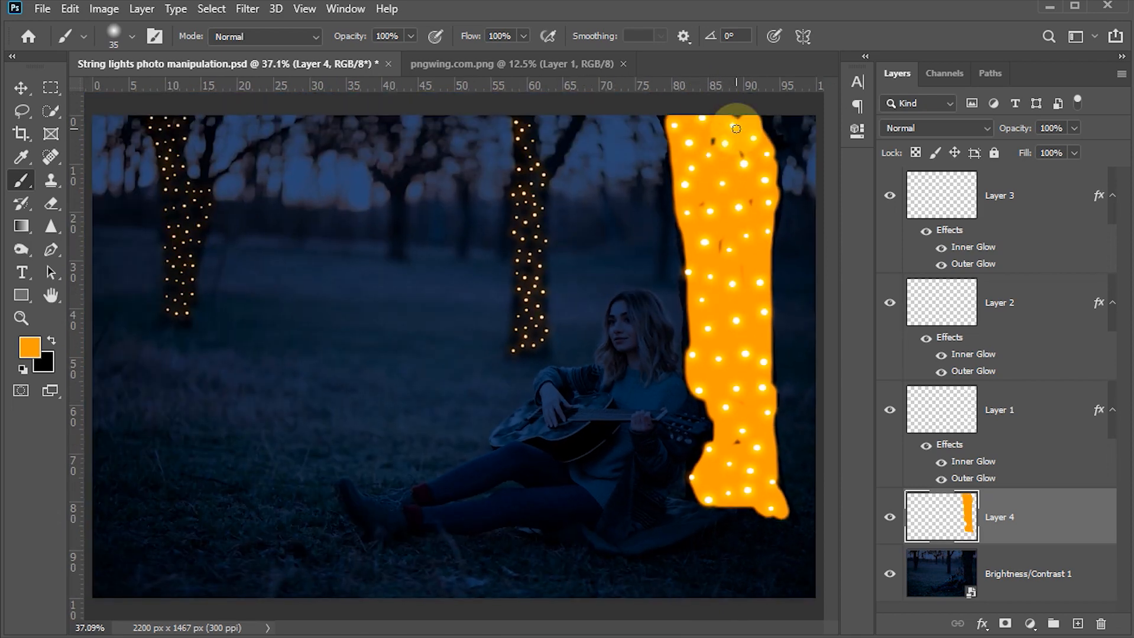
pyautogui.moveTo(718, 144); pyautogui.dragTo(714, 156)
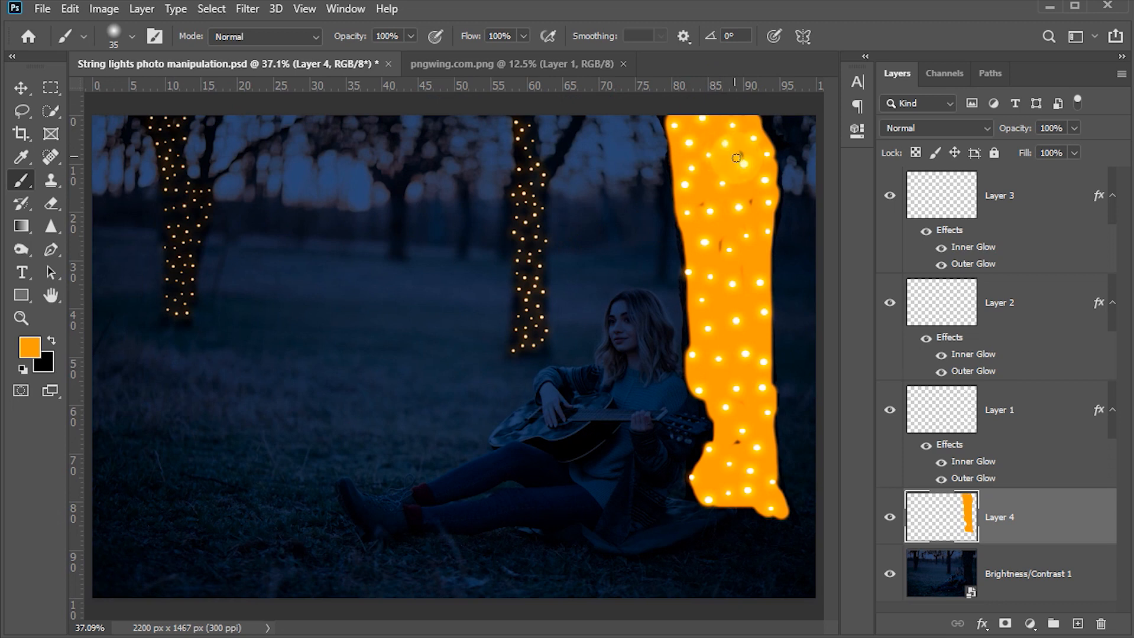
# Step: Change the blend mode of Layer 4 to Screen
pyautogui.click(21, 87)
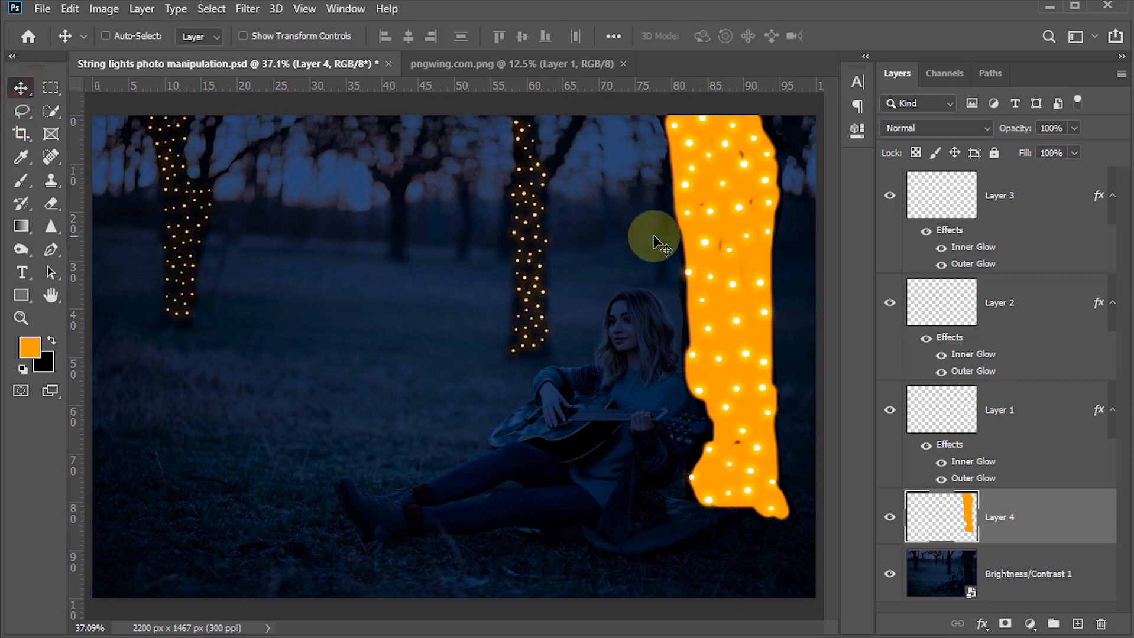
pyautogui.click(981, 128)
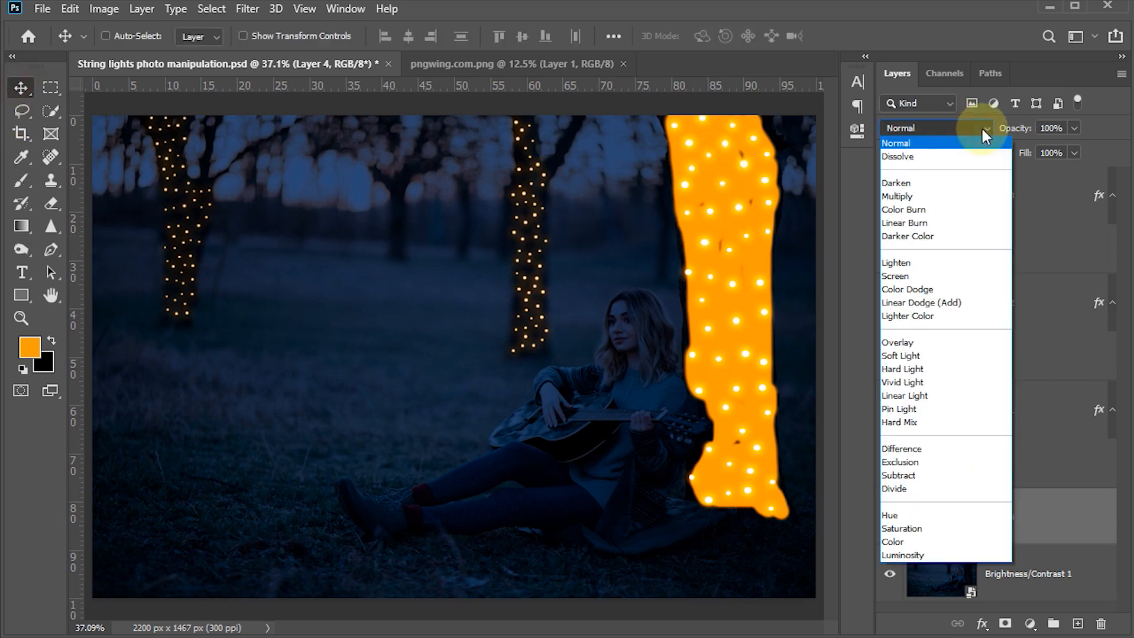
pyautogui.click(899, 279)
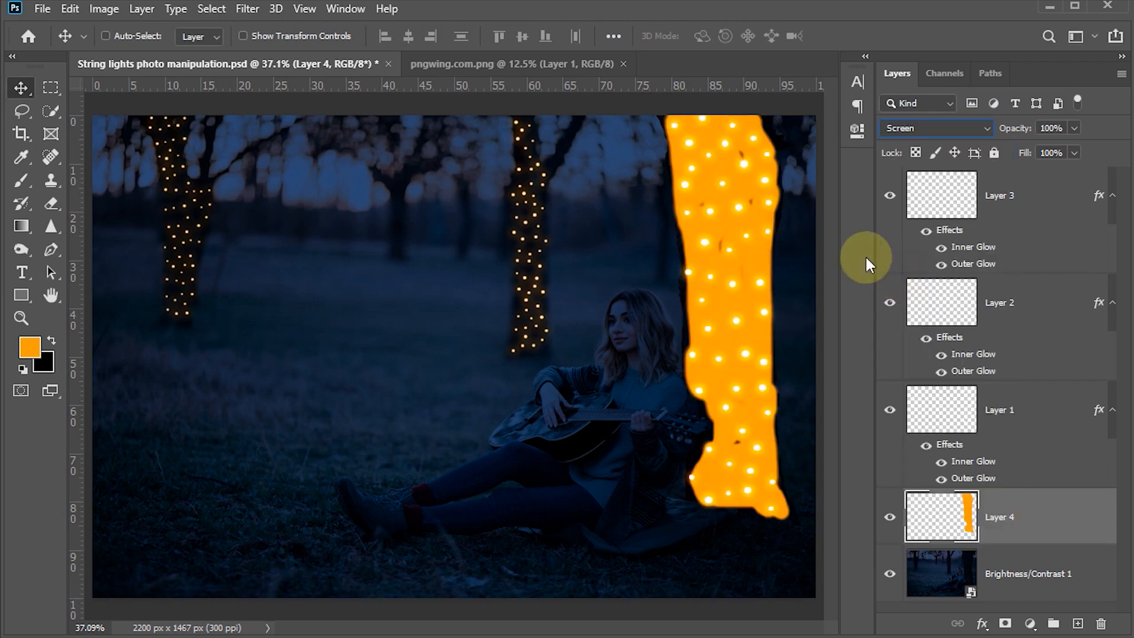
# Step: In Layer 4's blending options, split the Underlying Layer black Blend If slider to 0 / 145 and apply it
pyautogui.doubleClick(1068, 519)
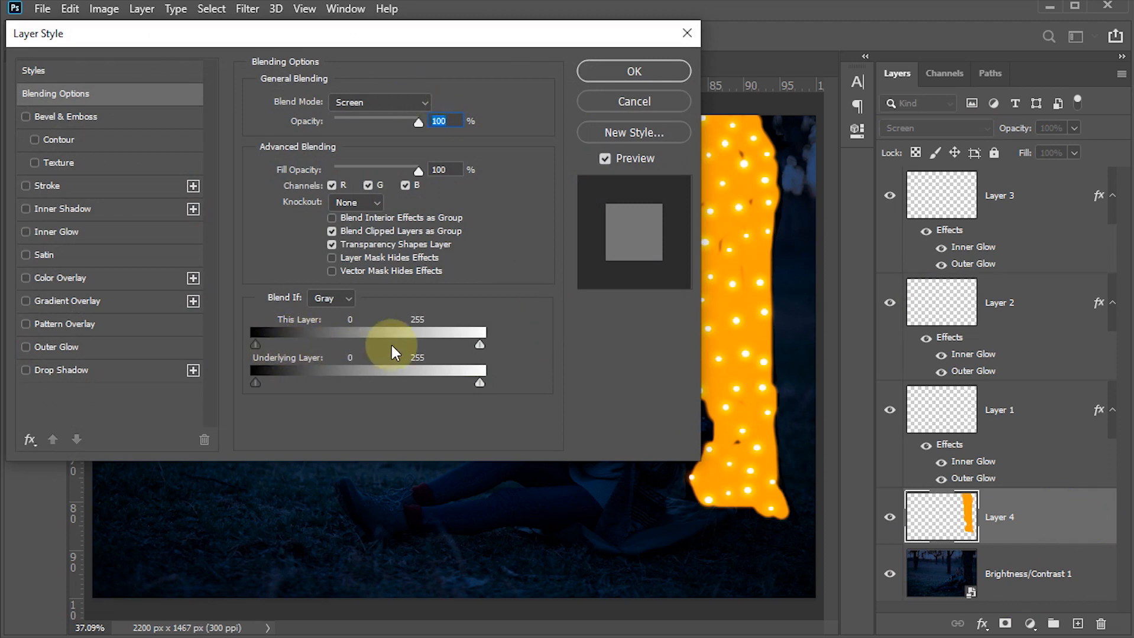
pyautogui.moveTo(449, 45); pyautogui.dragTo(421, 0)
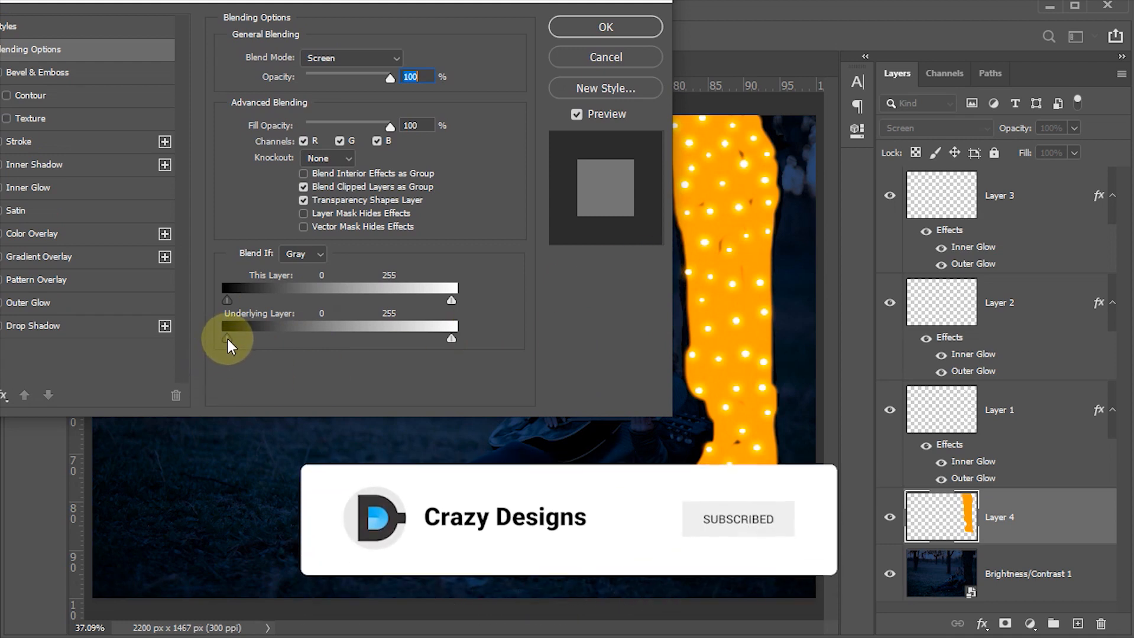
pyautogui.keyDown('alt'); pyautogui.click(227, 336); pyautogui.keyUp('alt')
pyautogui.moveTo(229, 337); pyautogui.dragTo(320, 338)
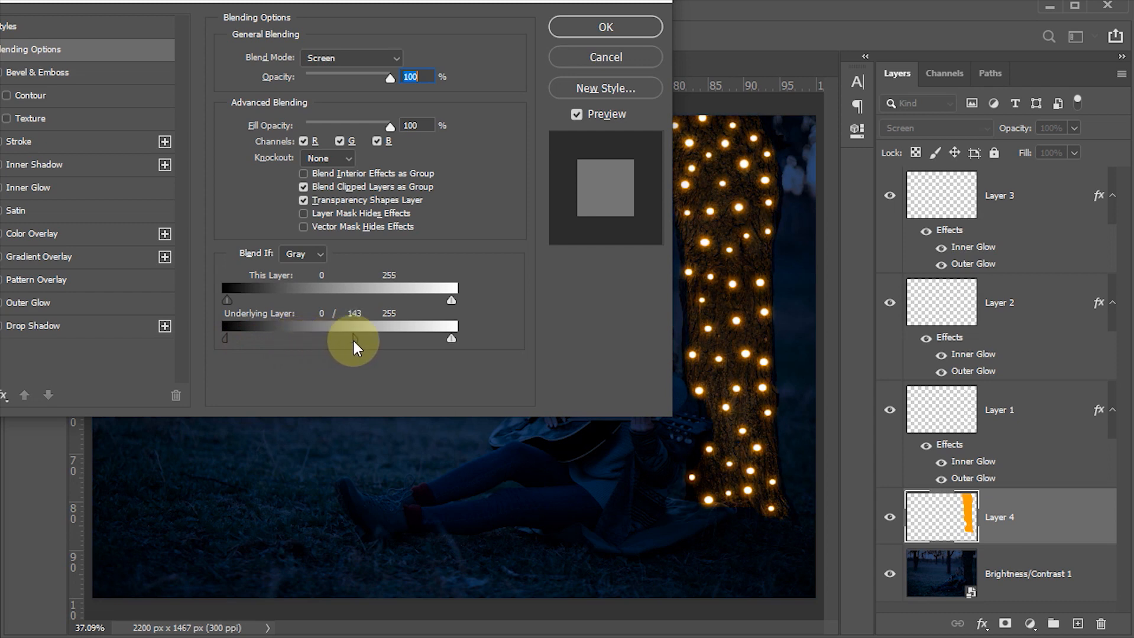
pyautogui.moveTo(350, 340); pyautogui.dragTo(357, 322)
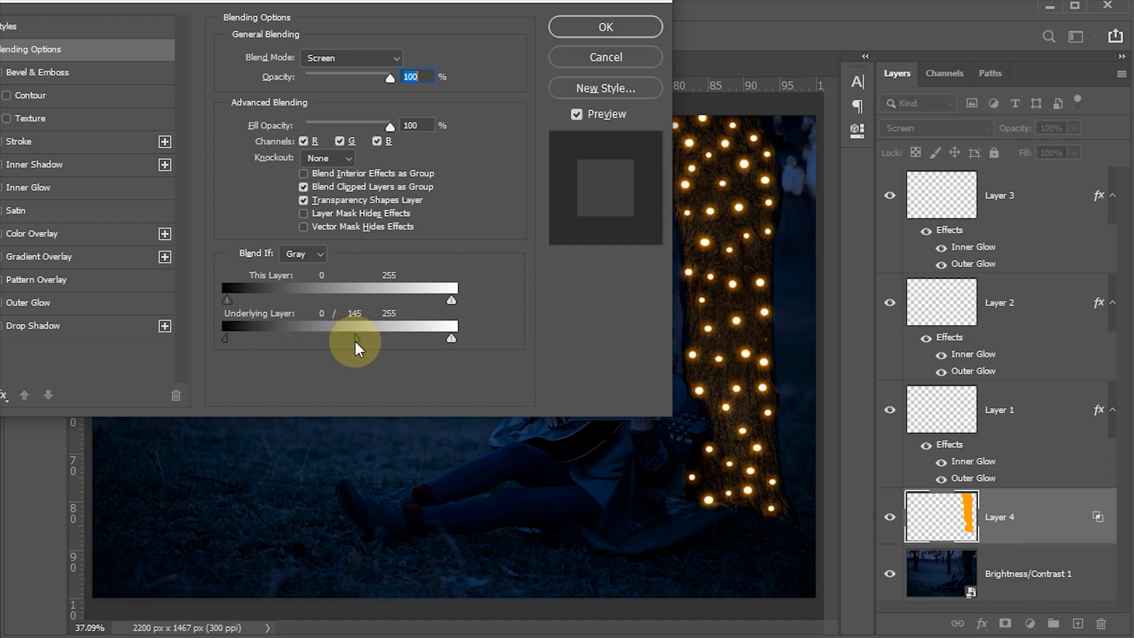
pyautogui.click(626, 25)
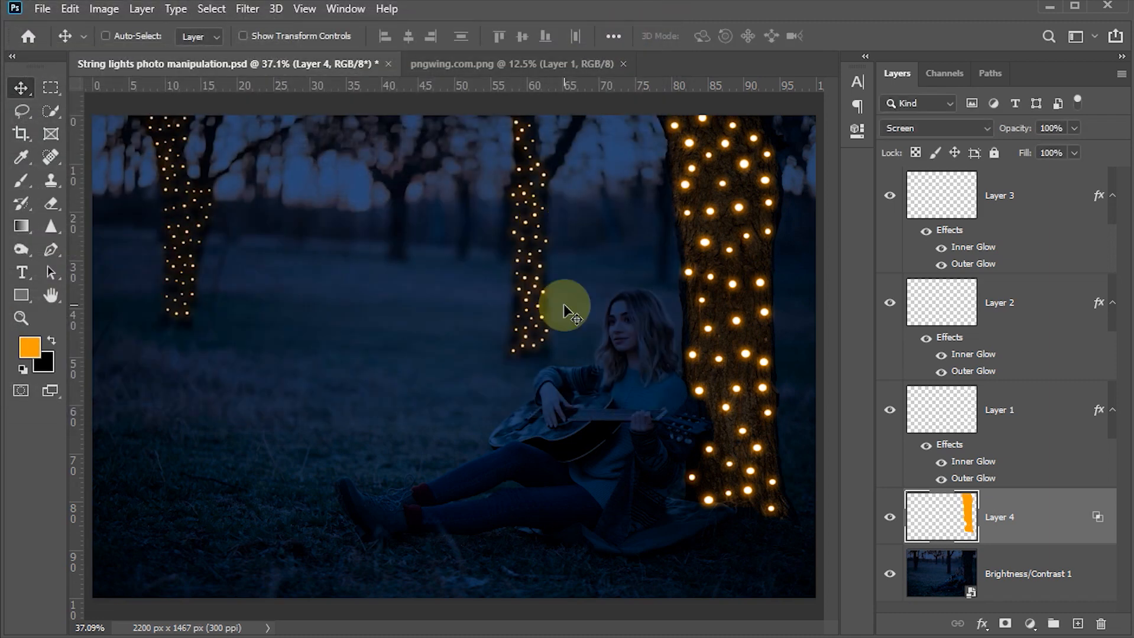
# Step: Add a new layer above Layer 4 and paint the middle tree trunk solid orange with a 35 px soft brush
pyautogui.press('b')
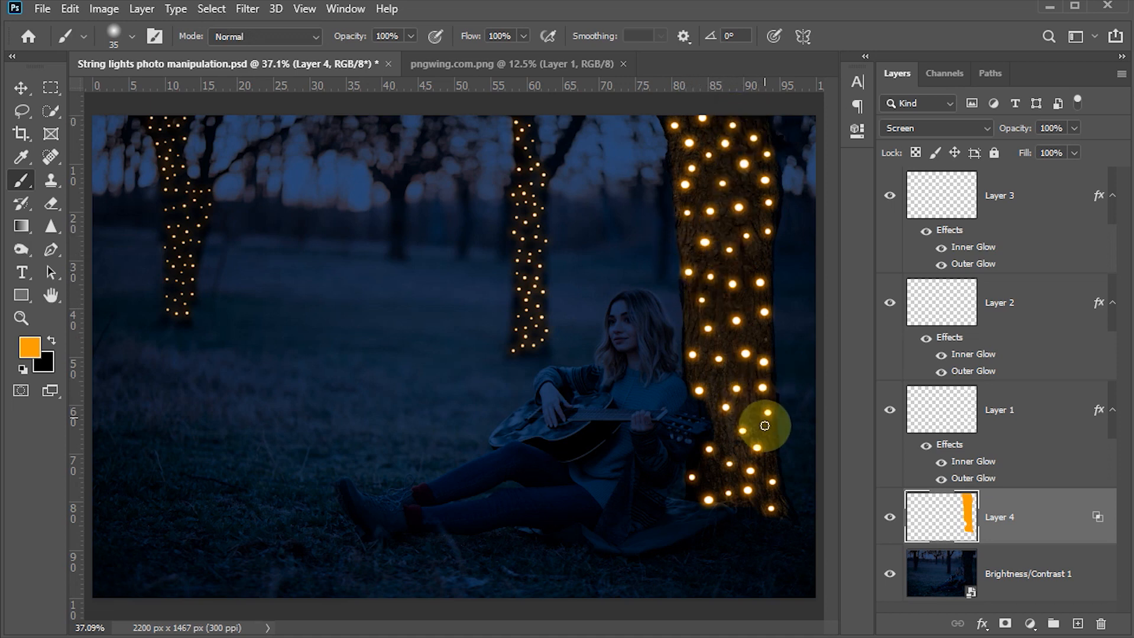
pyautogui.scroll(3, 703, 406)
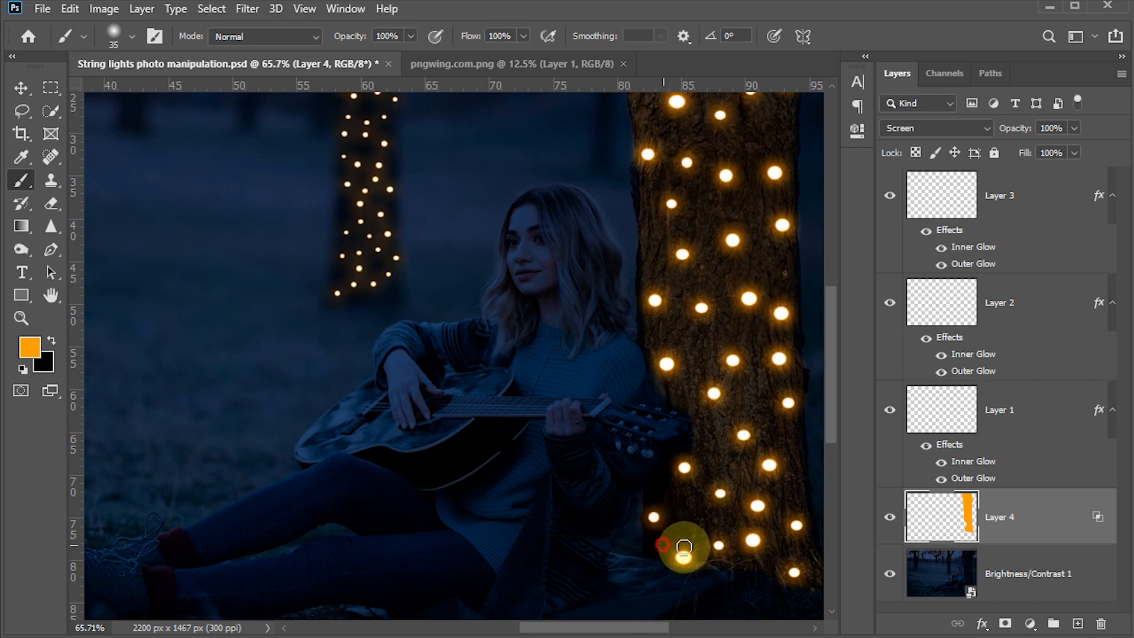
pyautogui.scroll(5, 718, 400)
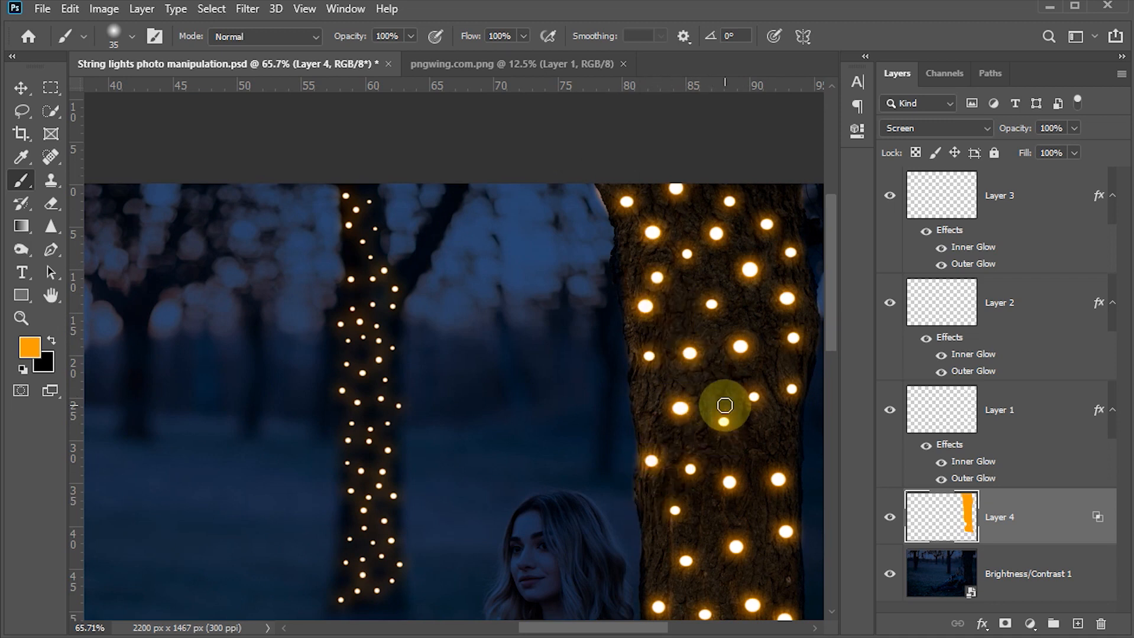
pyautogui.scroll(-4, 725, 405)
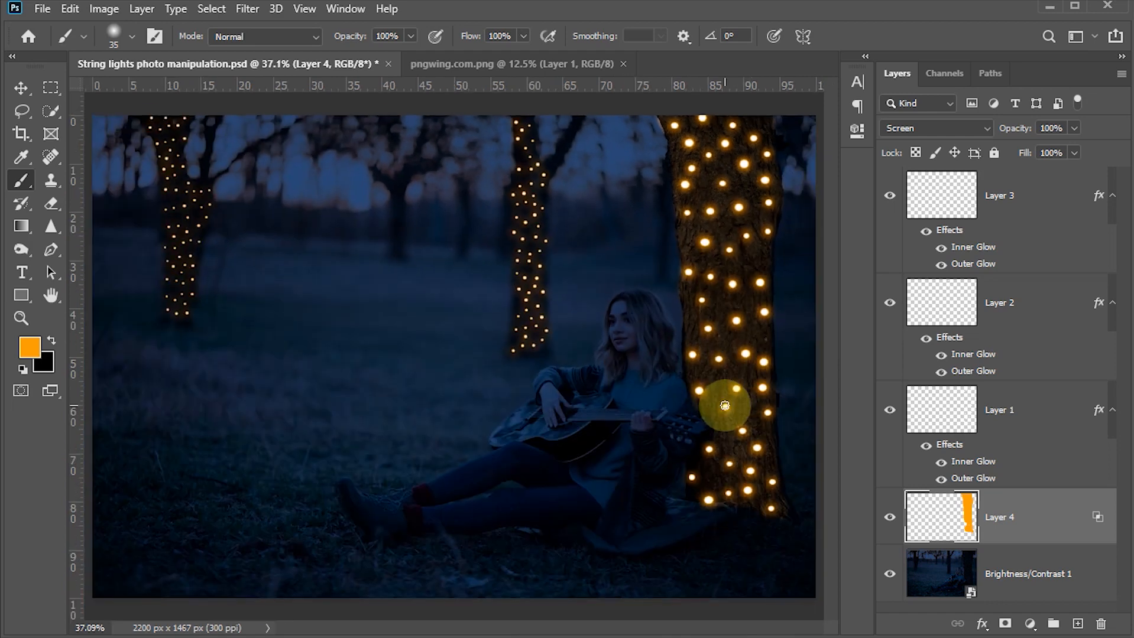
pyautogui.click(1078, 625)
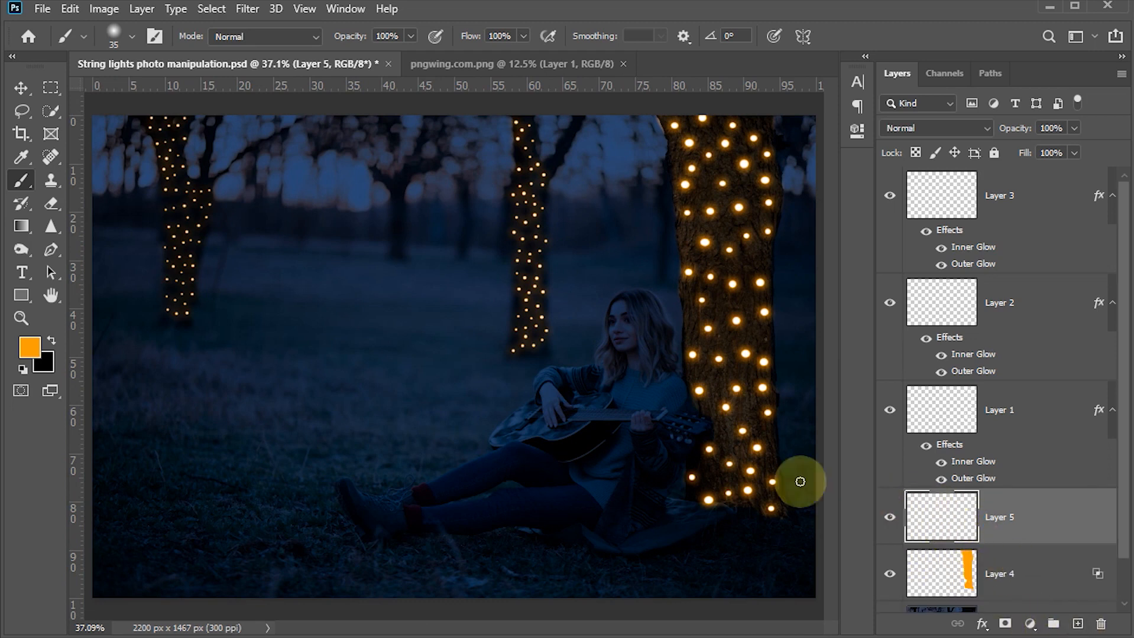
pyautogui.scroll(5, 535, 201)
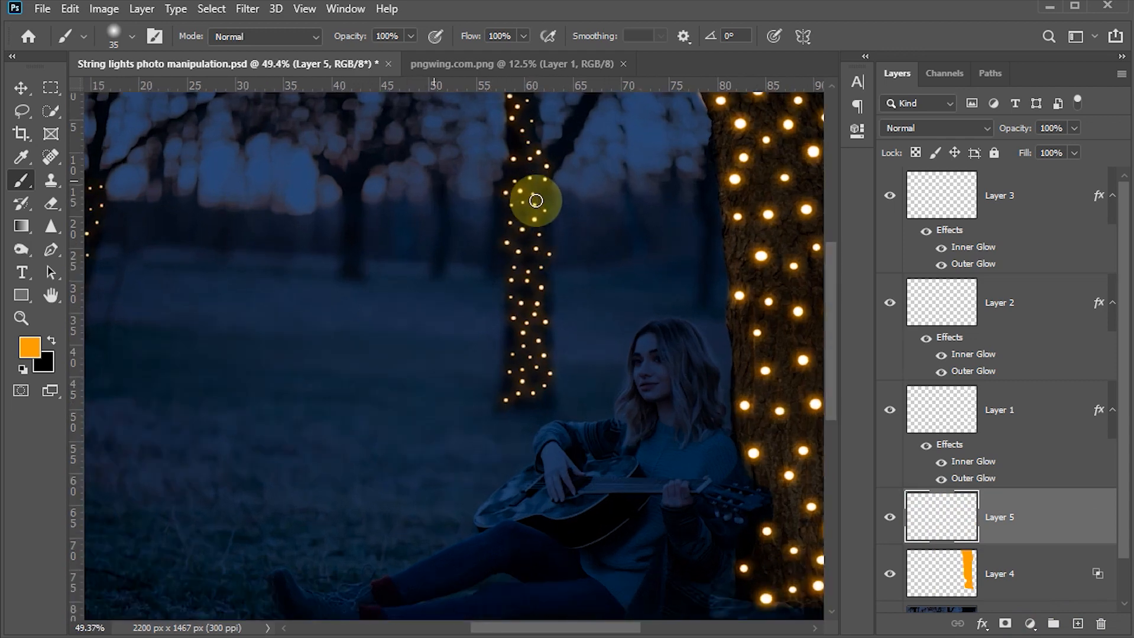
pyautogui.scroll(2, 497, 320)
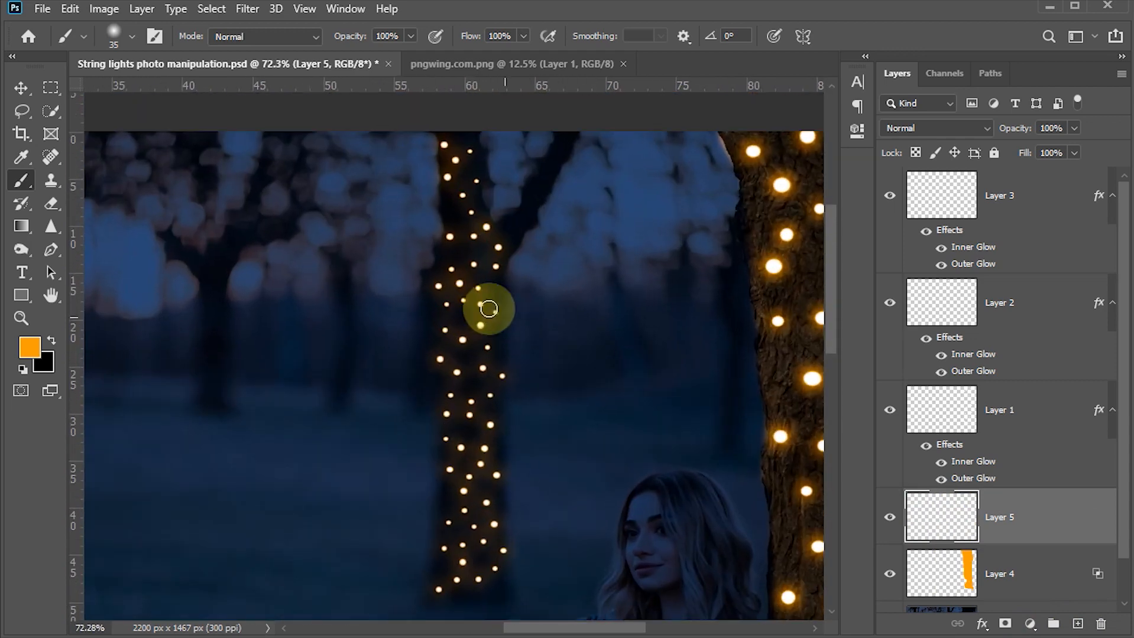
pyautogui.moveTo(449, 138); pyautogui.dragTo(454, 361)
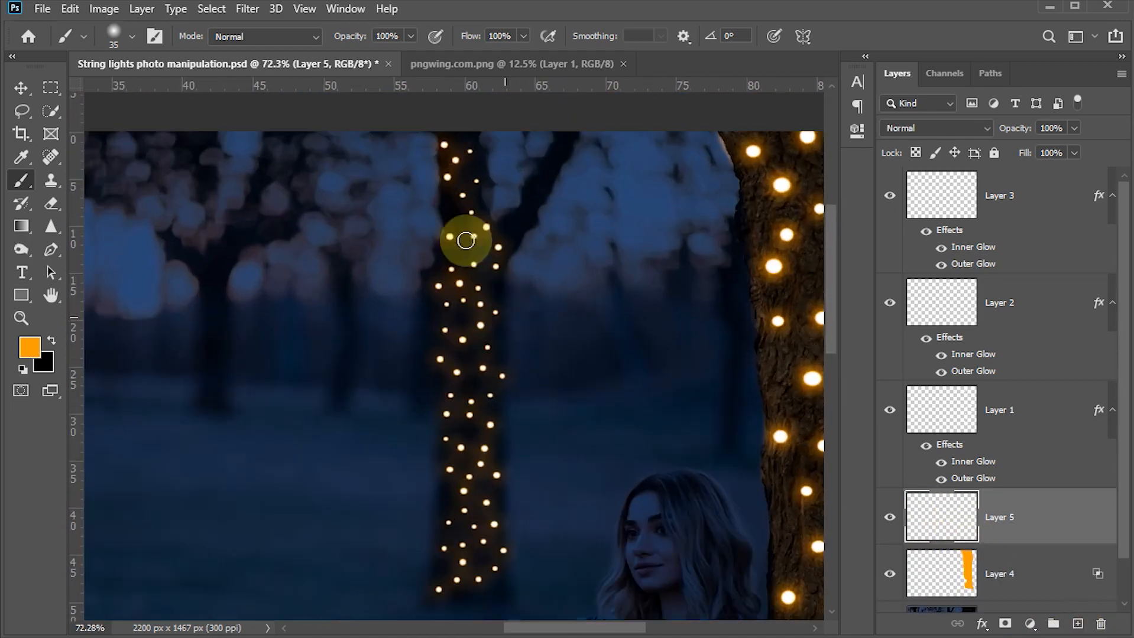
pyautogui.moveTo(463, 240)
pyautogui.mouseDown()
pyautogui.moveTo(454, 541)
pyautogui.moveTo(501, 521)
pyautogui.moveTo(474, 185)
pyautogui.moveTo(476, 542)
pyautogui.moveTo(495, 255)
pyautogui.moveTo(470, 138)
pyautogui.moveTo(446, 300)
pyautogui.moveTo(460, 314)
pyautogui.moveTo(447, 332)
pyautogui.moveTo(482, 468)
pyautogui.mouseUp()
pyautogui.press('[')
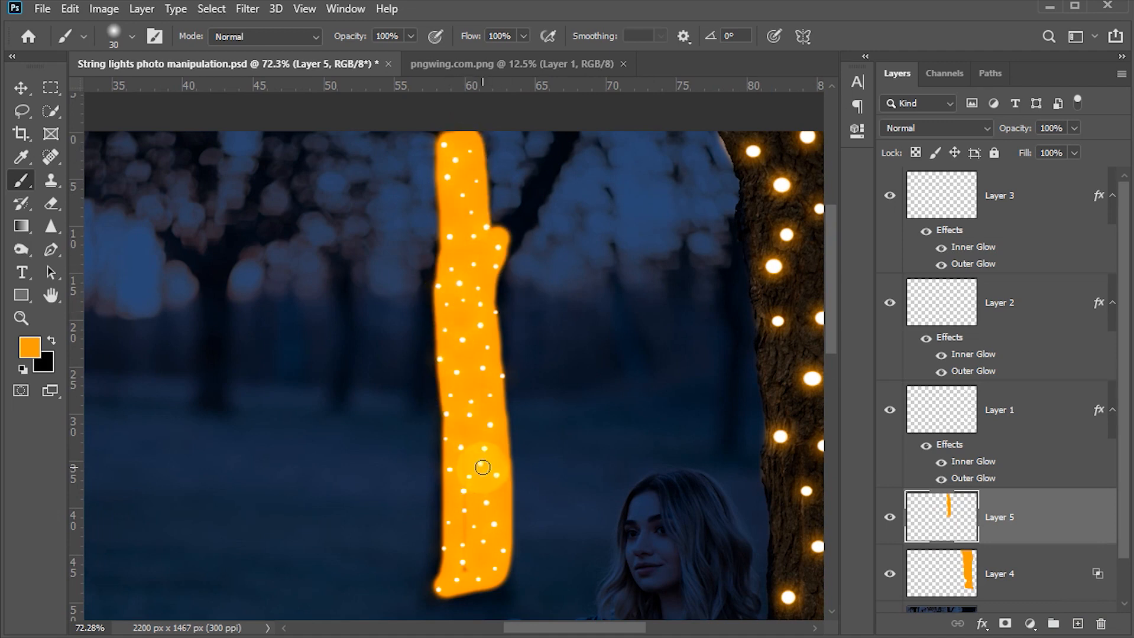
# Step: Set Layer 5 to Screen and split its Underlying Layer black Blend If slider, moving the second half well past the midpoint
pyautogui.click(987, 127)
pyautogui.click(909, 276)
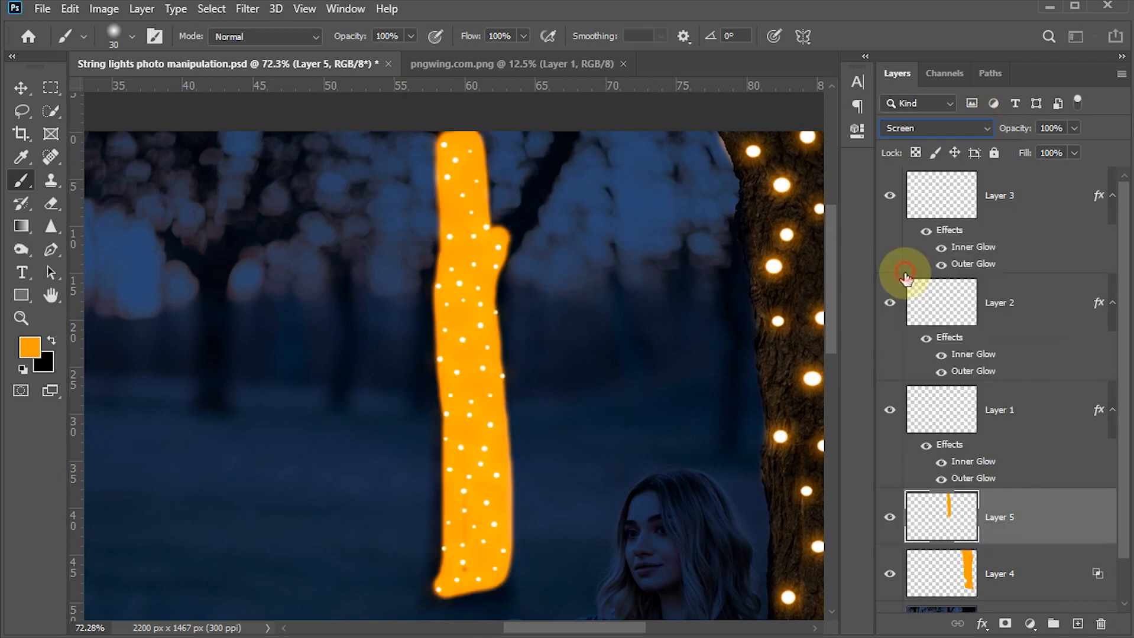
pyautogui.click(21, 87)
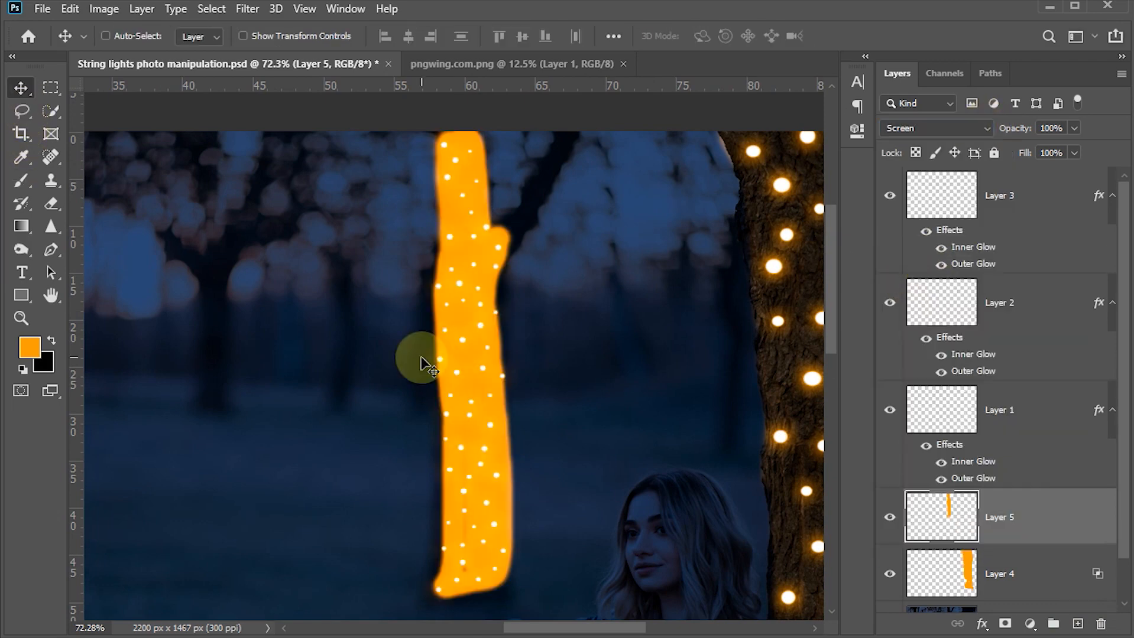
pyautogui.doubleClick(1079, 516)
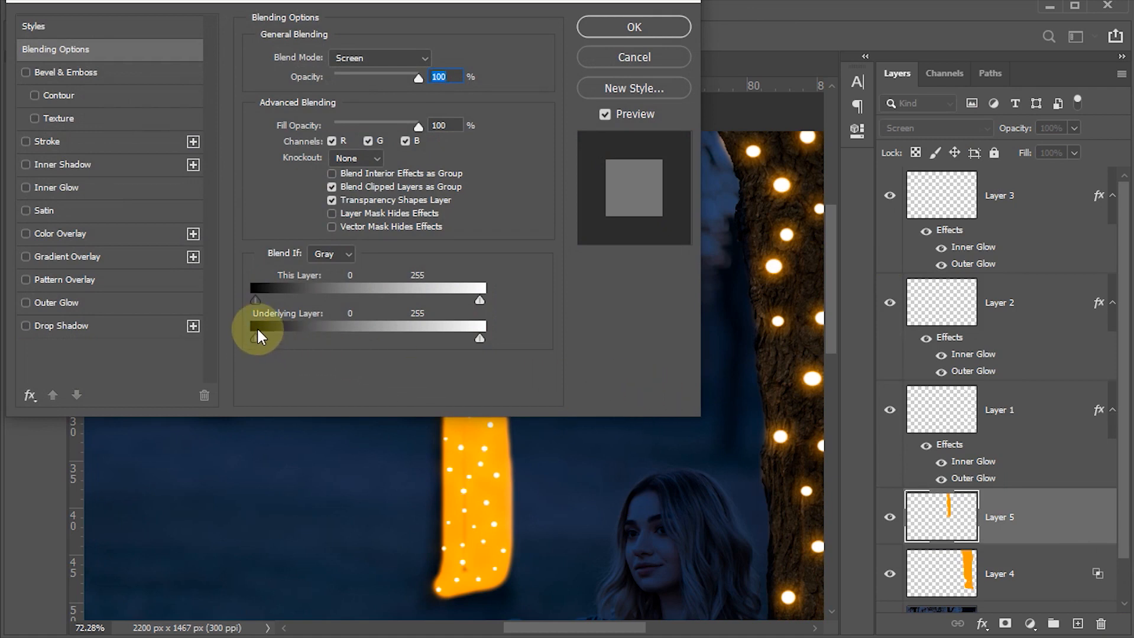
pyautogui.moveTo(257, 338); pyautogui.dragTo(328, 338)
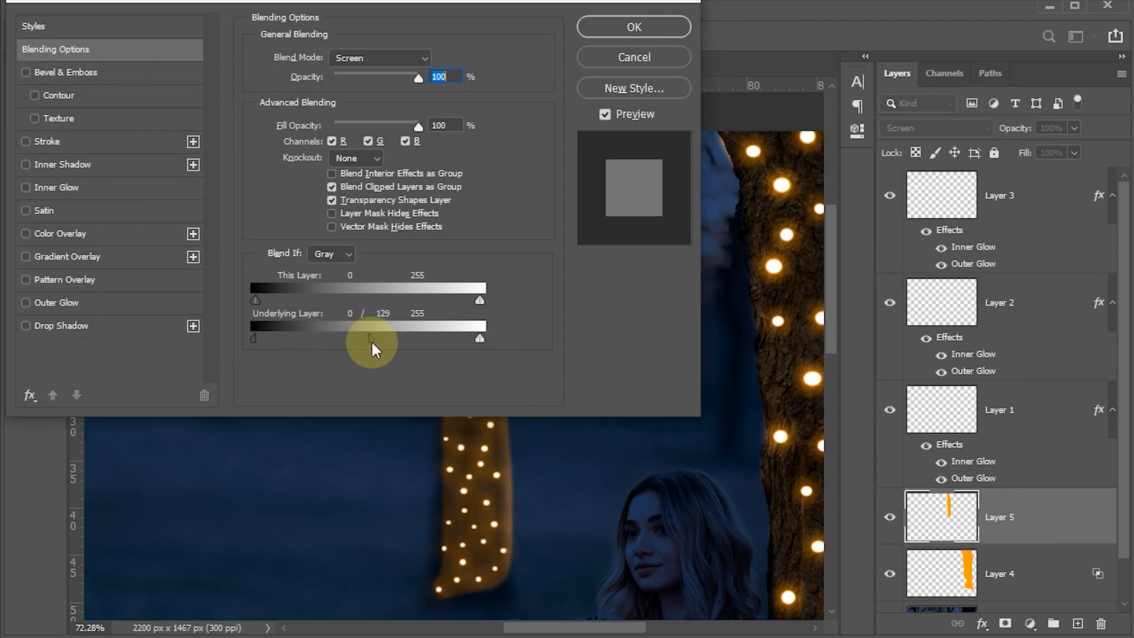
pyautogui.moveTo(401, 345); pyautogui.dragTo(429, 363)
pyautogui.click(609, 32)
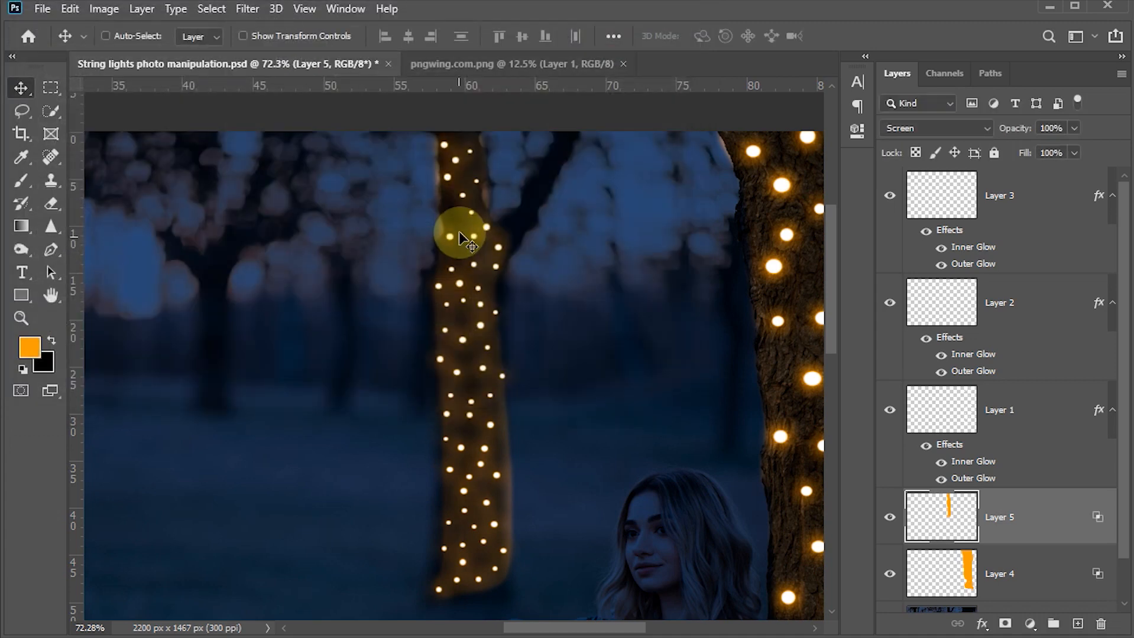
# Step: Add a layer mask to Layer 5 and paint black along the middle trunk's edges with a 30 px brush to hide orange overspill
pyautogui.hotkey('ctrl', '0')
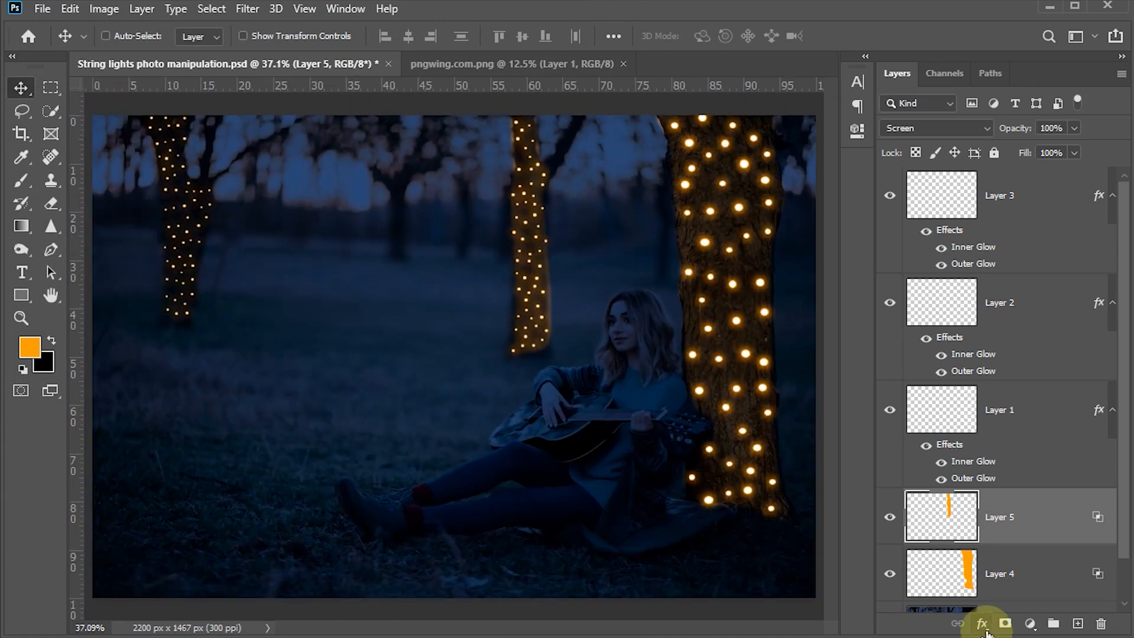
pyautogui.click(1003, 626)
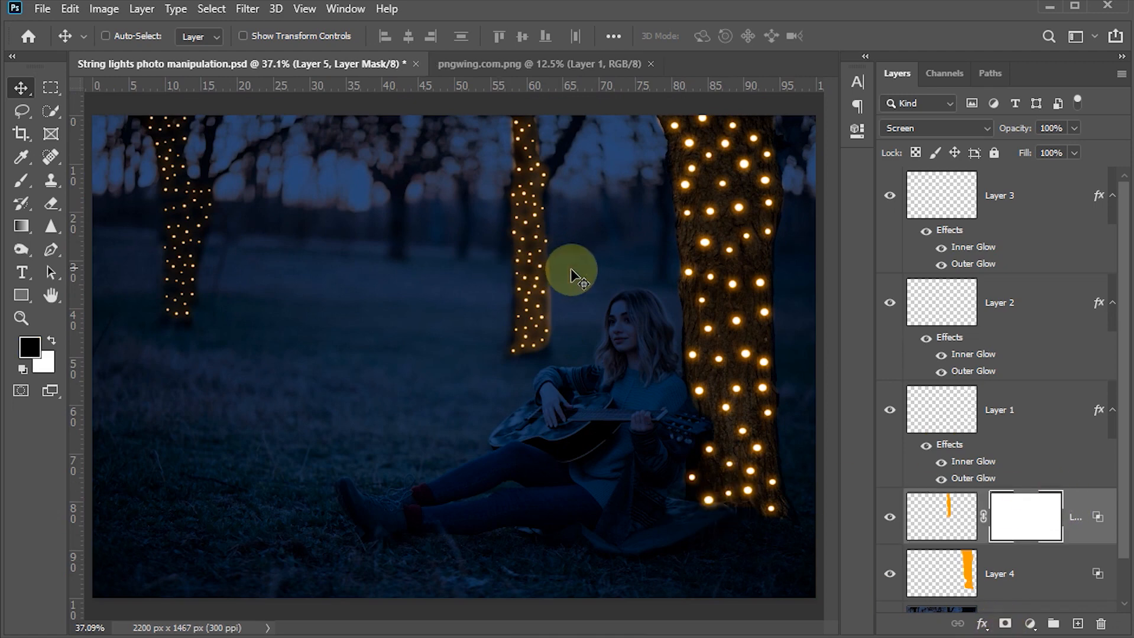
pyautogui.scroll(5, 566, 288)
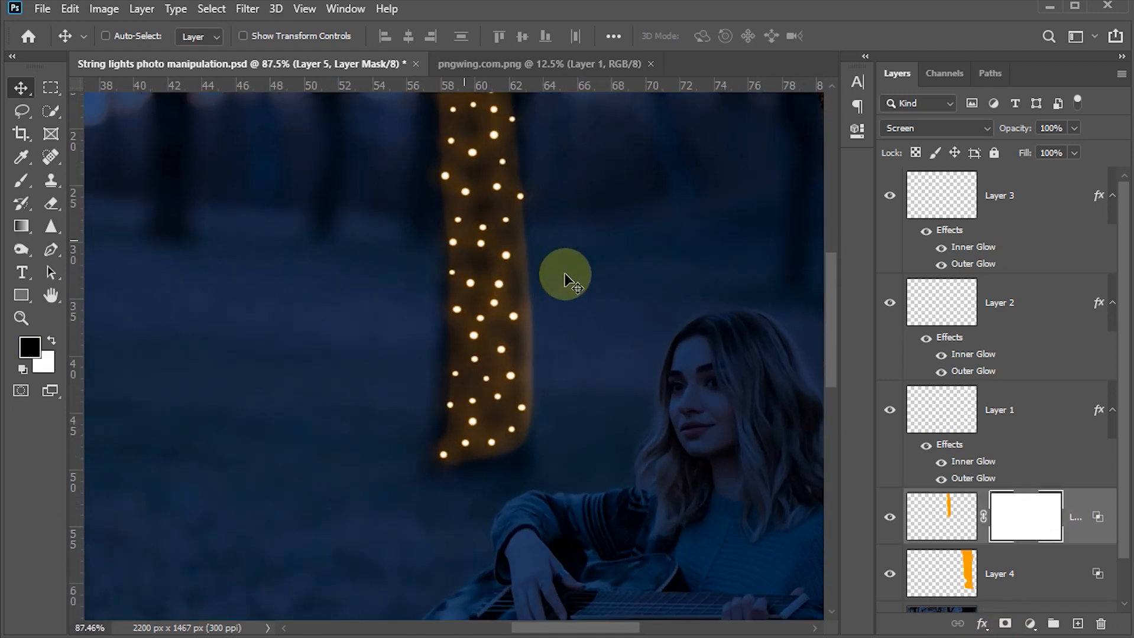
pyautogui.press('b')
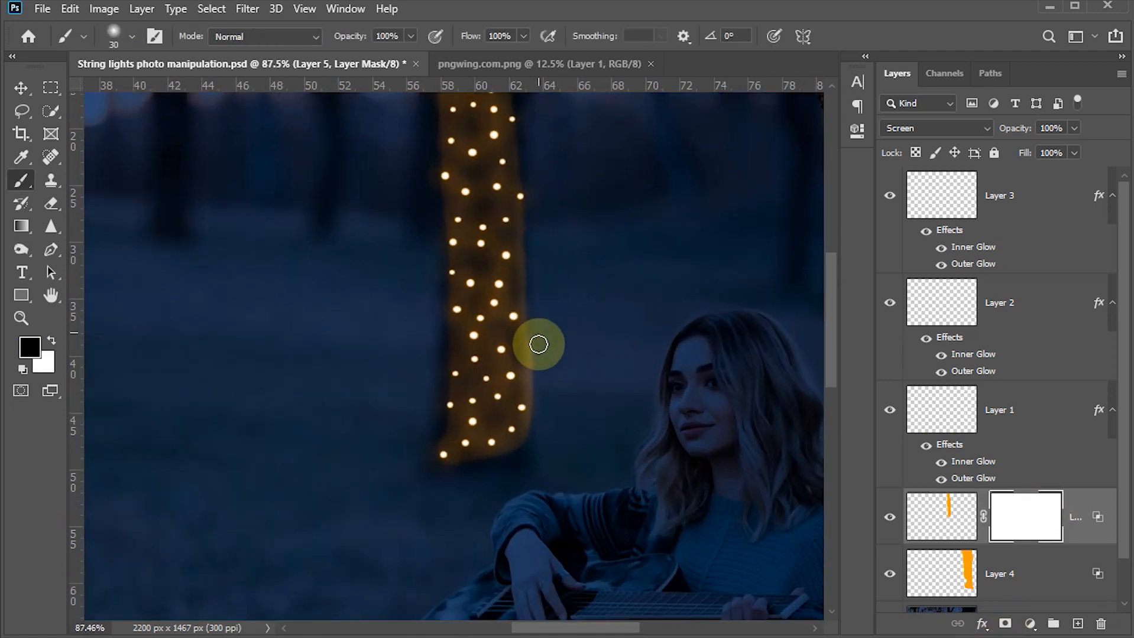
pyautogui.moveTo(539, 445); pyautogui.dragTo(535, 254)
pyautogui.moveTo(543, 207); pyautogui.dragTo(532, 345)
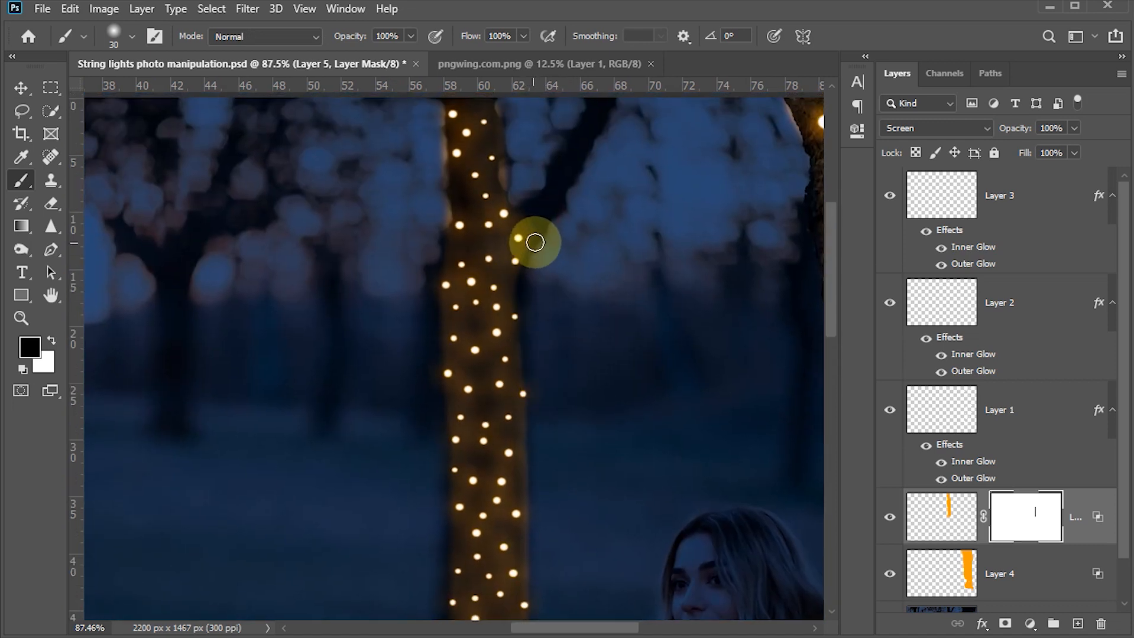
pyautogui.moveTo(537, 224)
pyautogui.mouseDown()
pyautogui.moveTo(516, 178)
pyautogui.moveTo(512, 112)
pyautogui.moveTo(513, 124)
pyautogui.mouseUp()
pyautogui.moveTo(443, 167)
pyautogui.mouseDown()
pyautogui.moveTo(429, 114)
pyautogui.moveTo(431, 235)
pyautogui.mouseUp()
pyautogui.moveTo(439, 392); pyautogui.dragTo(438, 225)
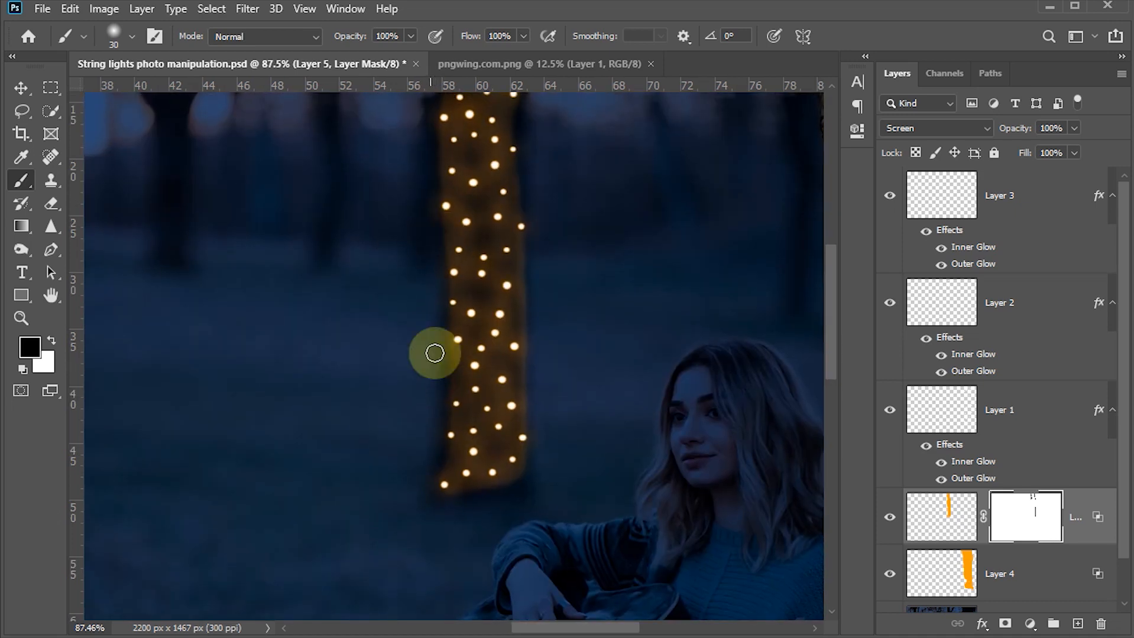
pyautogui.moveTo(461, 382)
pyautogui.mouseDown()
pyautogui.moveTo(441, 375)
pyautogui.moveTo(435, 494)
pyautogui.moveTo(555, 479)
pyautogui.moveTo(544, 458)
pyautogui.mouseUp()
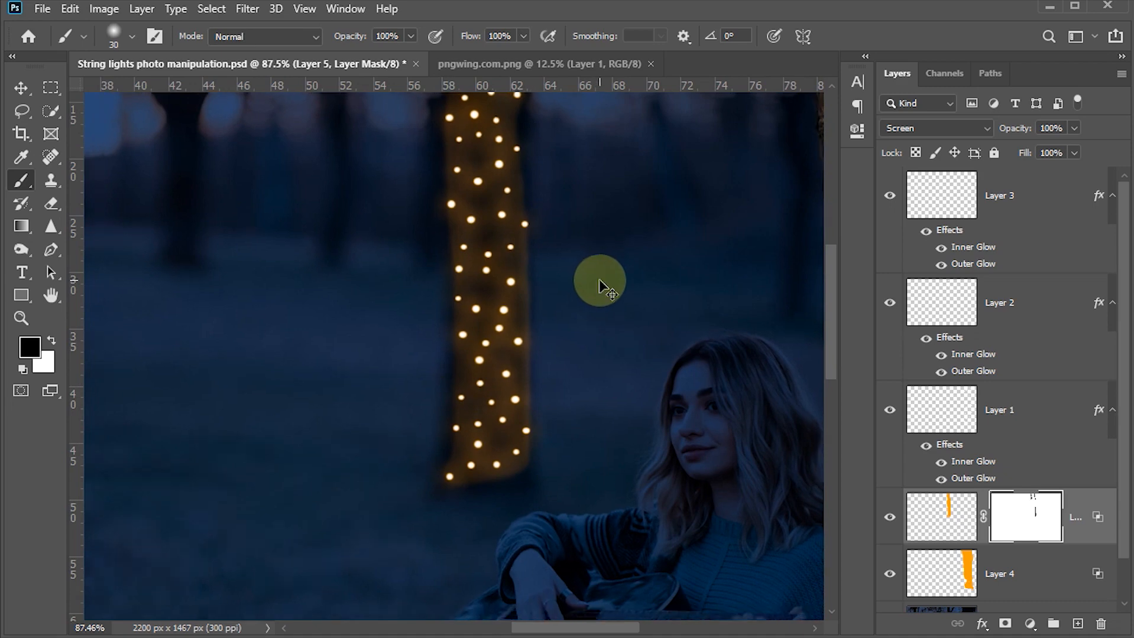
pyautogui.hotkey('ctrl', '0')
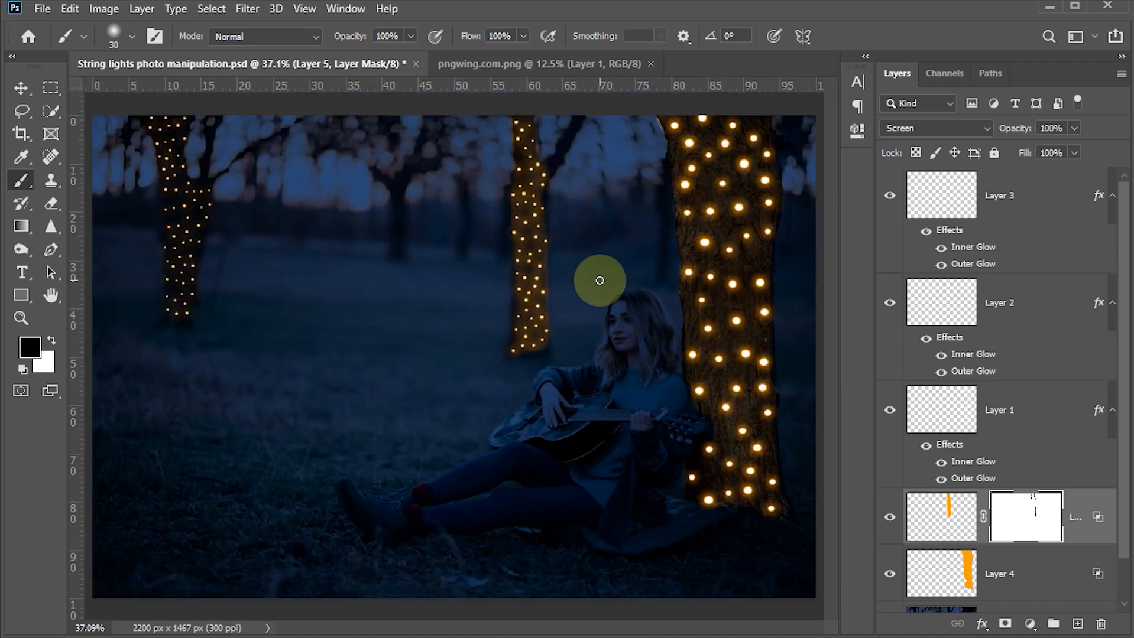
# Step: Lower the opacity of Layer 5 to 75% and of Layer 4 to 85%
pyautogui.click(21, 87)
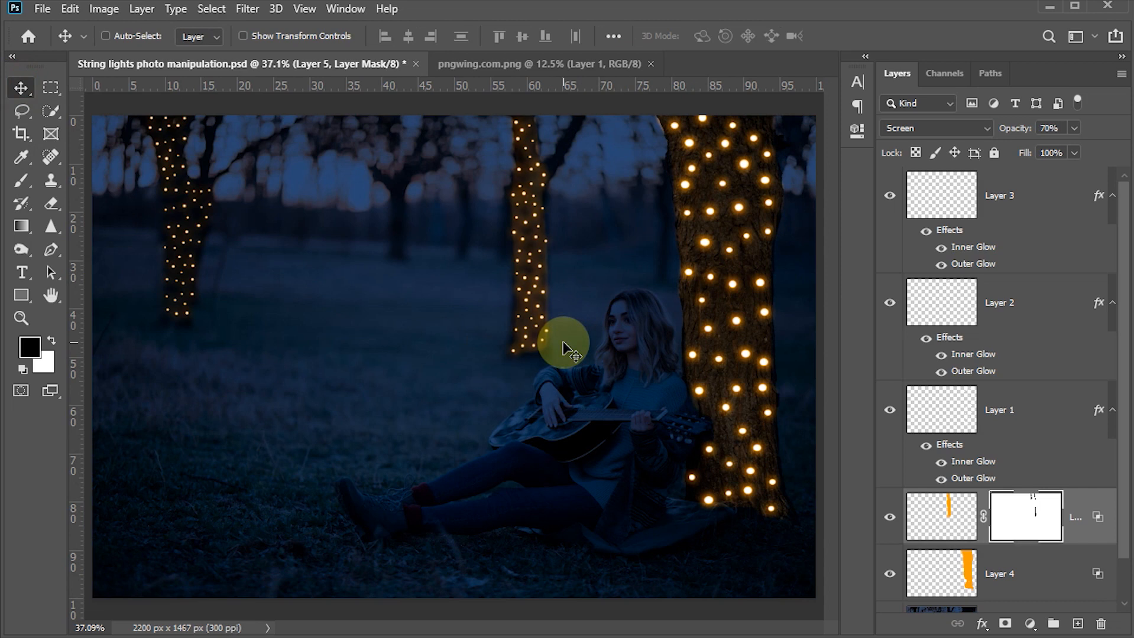
pyautogui.click(939, 520)
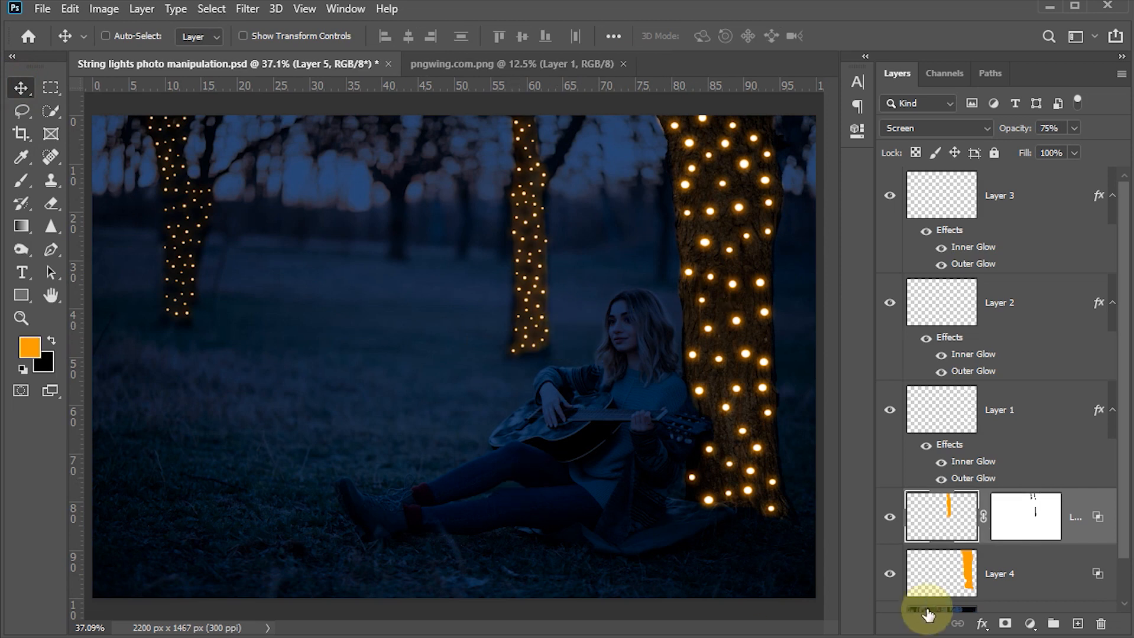
pyautogui.click(952, 570)
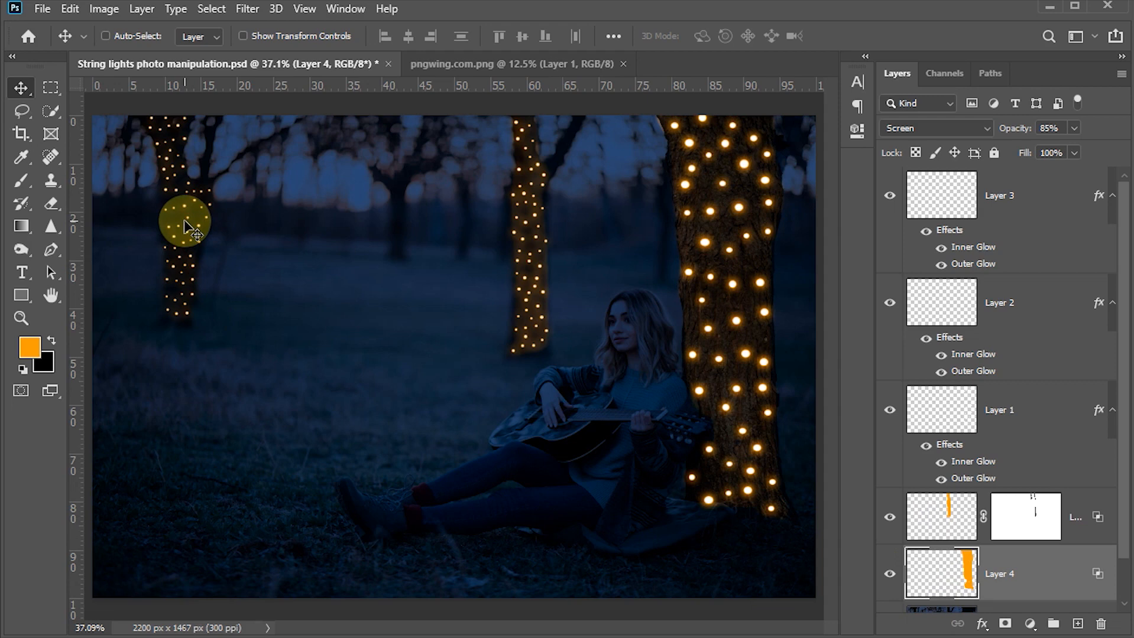
# Step: Add a new layer above Layer 4 and paint the far-left tree trunk solid orange with a 30 px soft brush
pyautogui.click(1077, 624)
pyautogui.press('b')
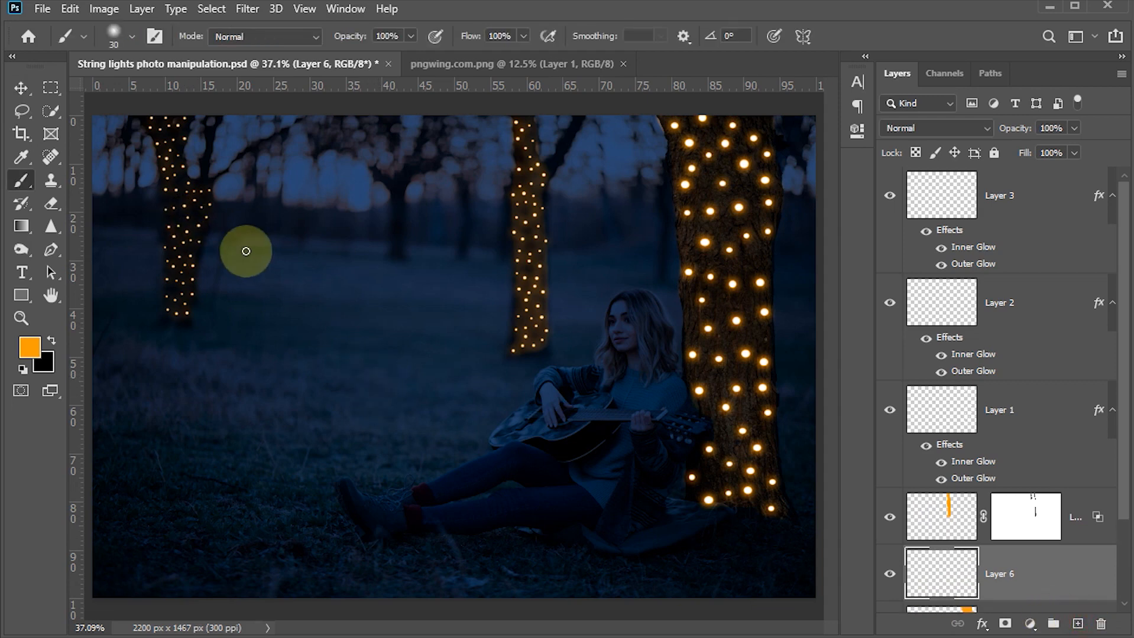
pyautogui.scroll(5, 201, 224)
pyautogui.moveTo(207, 225)
pyautogui.mouseDown()
pyautogui.moveTo(252, 275)
pyautogui.moveTo(423, 411)
pyautogui.mouseUp()
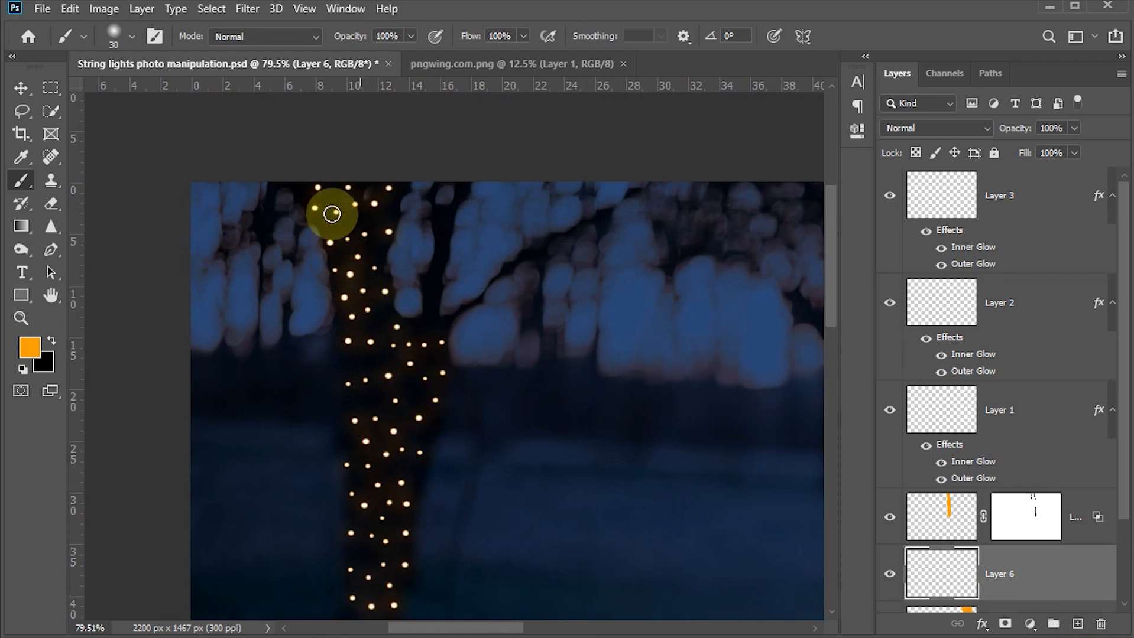
pyautogui.moveTo(312, 179); pyautogui.dragTo(359, 496)
pyautogui.moveTo(359, 495); pyautogui.dragTo(357, 338)
pyautogui.moveTo(358, 341)
pyautogui.mouseDown()
pyautogui.moveTo(358, 437)
pyautogui.moveTo(377, 200)
pyautogui.moveTo(379, 431)
pyautogui.mouseUp()
pyautogui.moveTo(378, 407)
pyautogui.mouseDown()
pyautogui.moveTo(377, 260)
pyautogui.moveTo(407, 476)
pyautogui.mouseUp()
pyautogui.press('[')
# Step: Change the blend mode of Layer 6 to Screen
pyautogui.hotkey('ctrl', '0')
pyautogui.press('v')
pyautogui.hotkey('alt', 'shift', 's')
# Step: Split Layer 6's Underlying Layer black Blend If slider toward the highlights, and set the layer's opacity to 70%
pyautogui.doubleClick(1071, 571)
pyautogui.moveTo(485, 112); pyautogui.dragTo(662, 28)
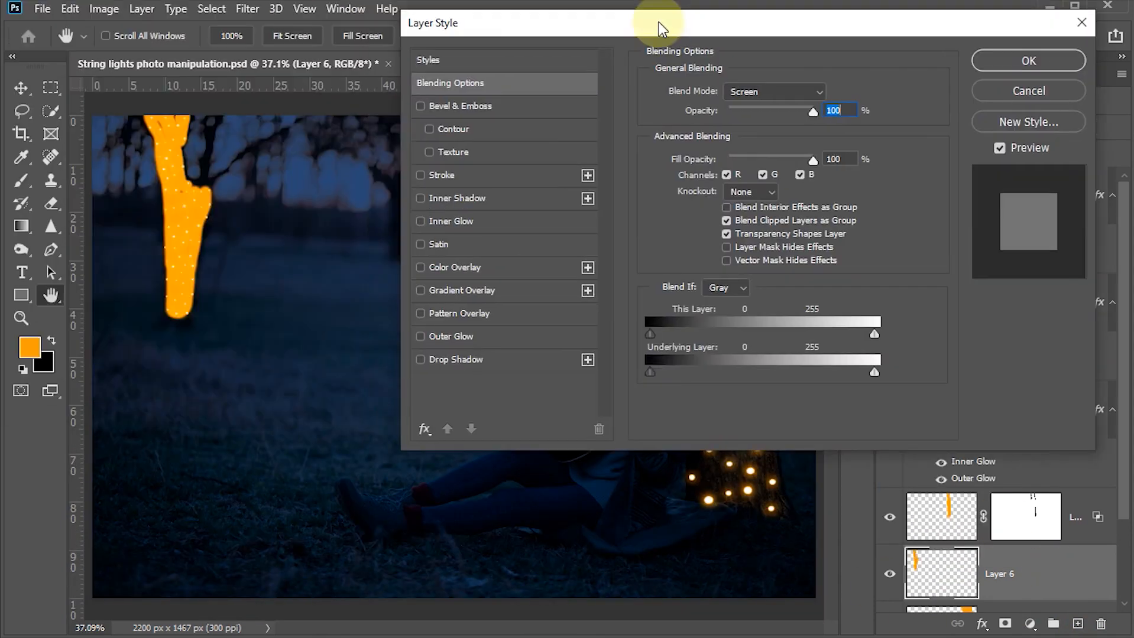
pyautogui.moveTo(652, 373); pyautogui.dragTo(808, 373)
pyautogui.press('Return')
pyautogui.press('7')
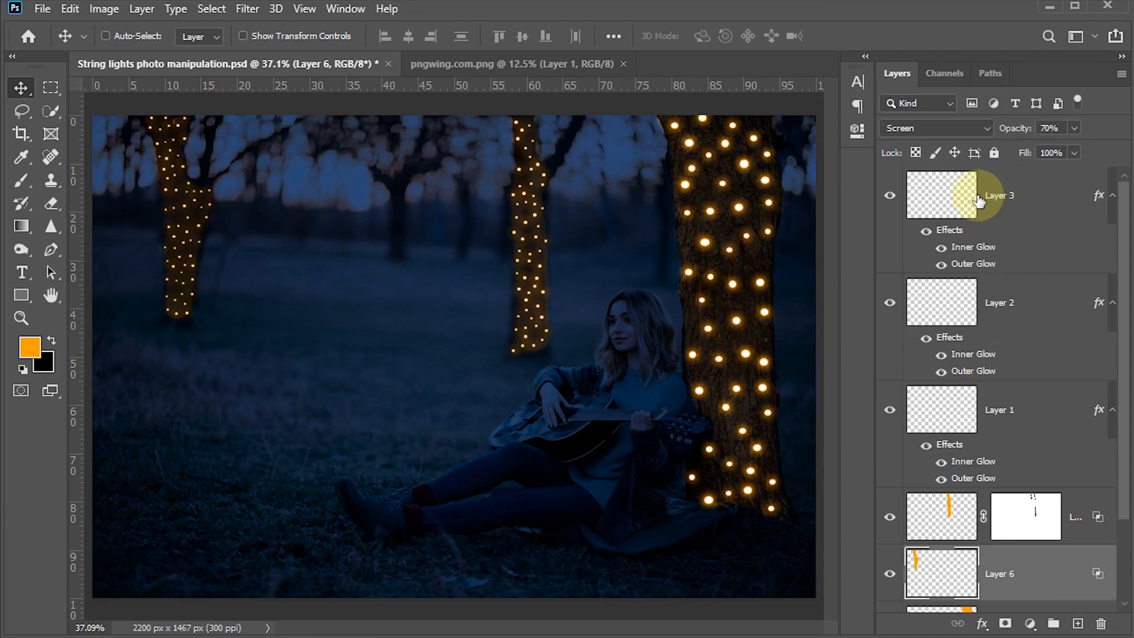
# Step: Check which string lights Layer 3 holds by toggling its visibility, and convert the layer to a smart object
pyautogui.click(950, 200)
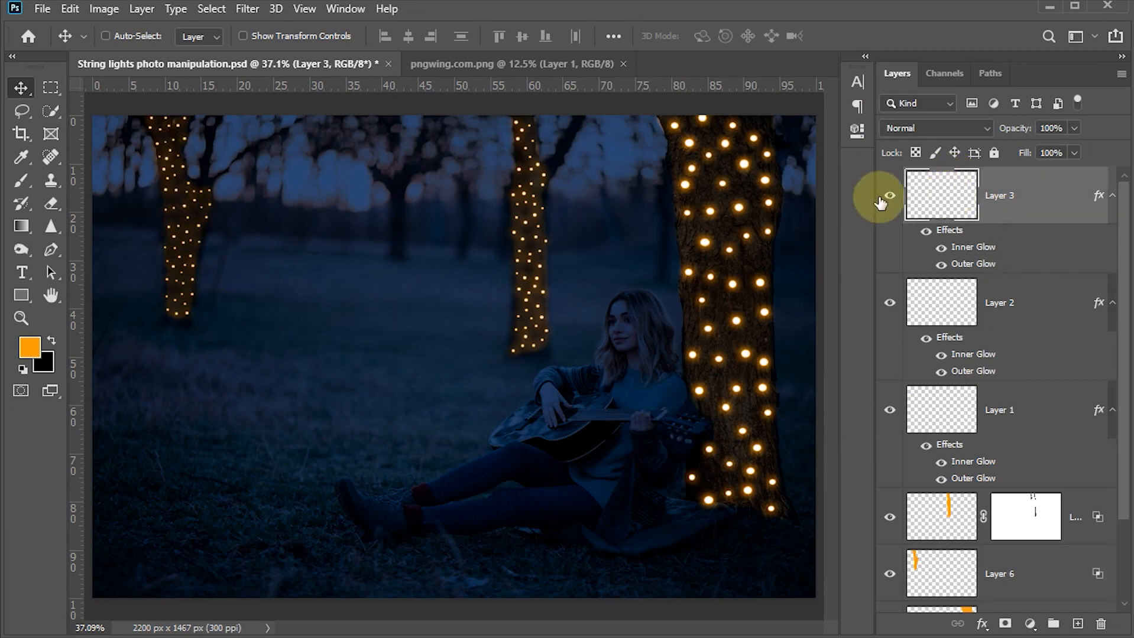
pyautogui.click(892, 197)
pyautogui.click(891, 197)
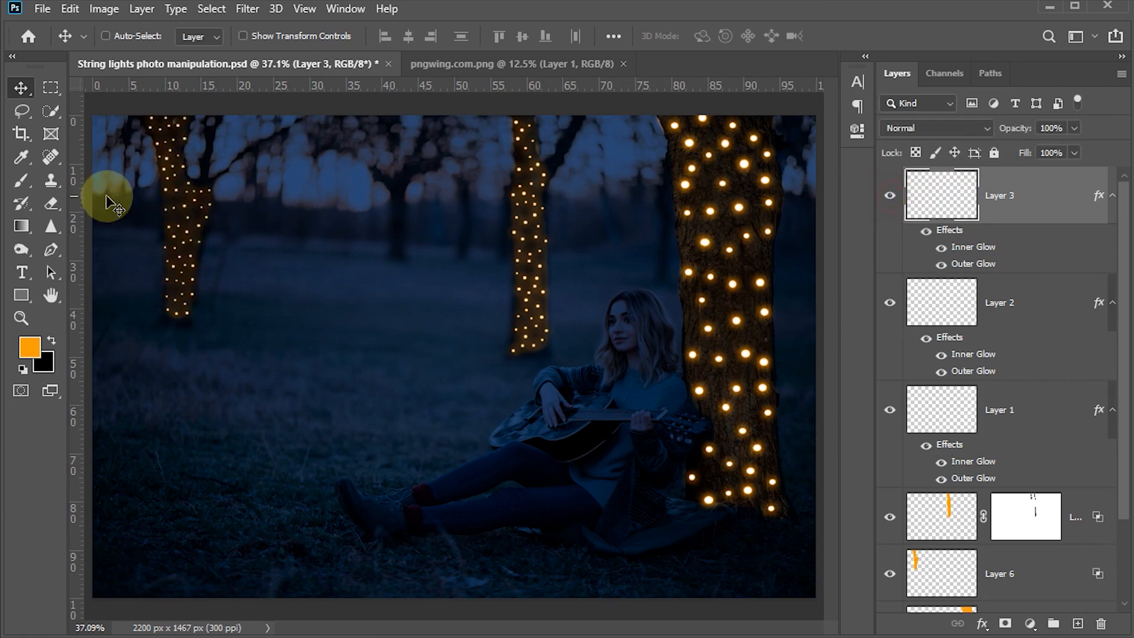
pyautogui.rightClick(1052, 204)
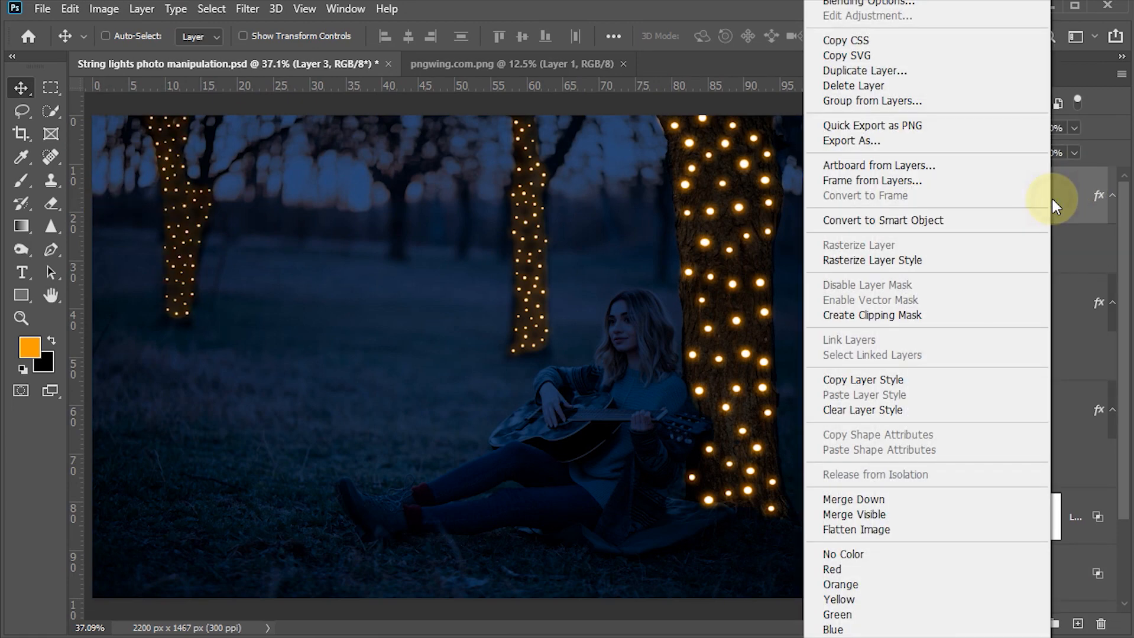
pyautogui.click(890, 216)
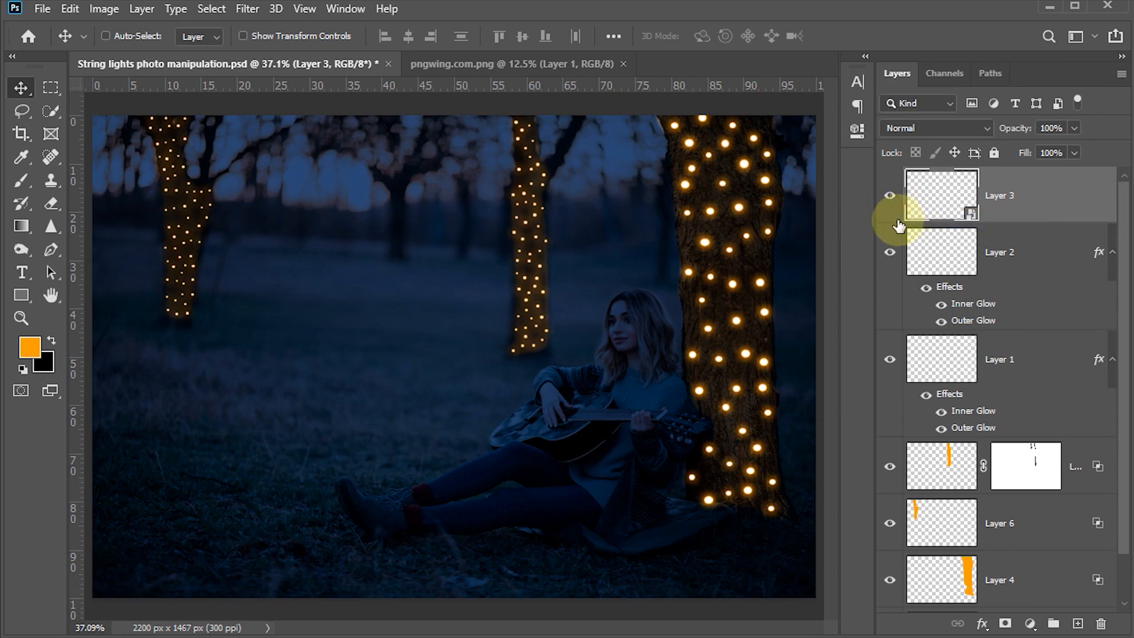
# Step: Apply a Gaussian Blur with a 2.5 pixel radius to Layer 3
pyautogui.click(242, 9)
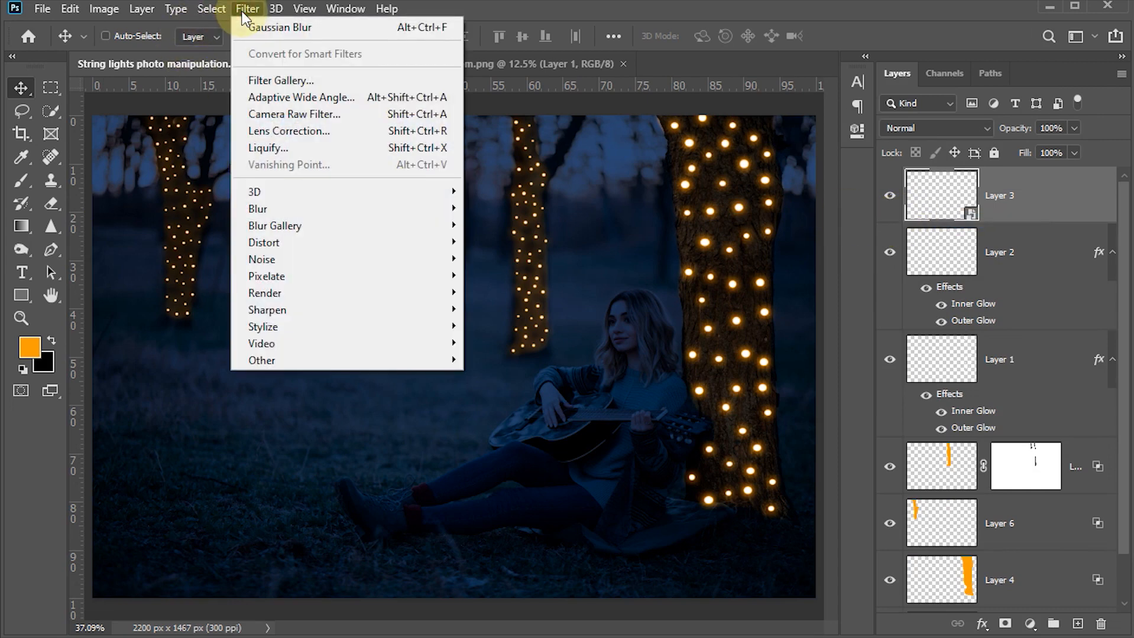
pyautogui.moveTo(281, 207)
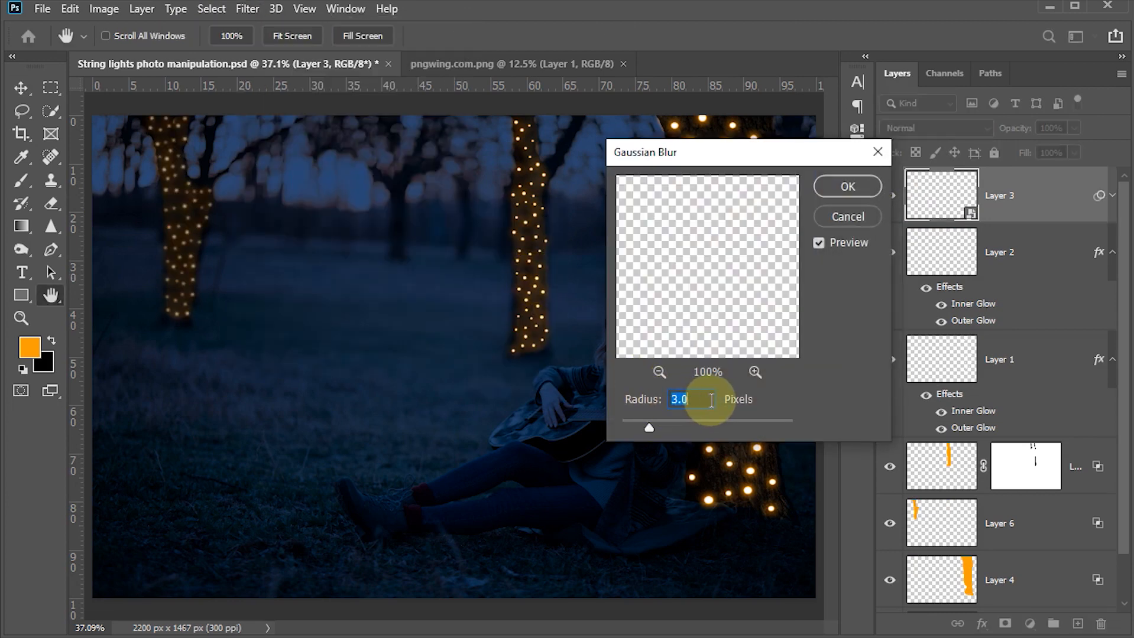
pyautogui.moveTo(646, 427); pyautogui.dragTo(639, 426)
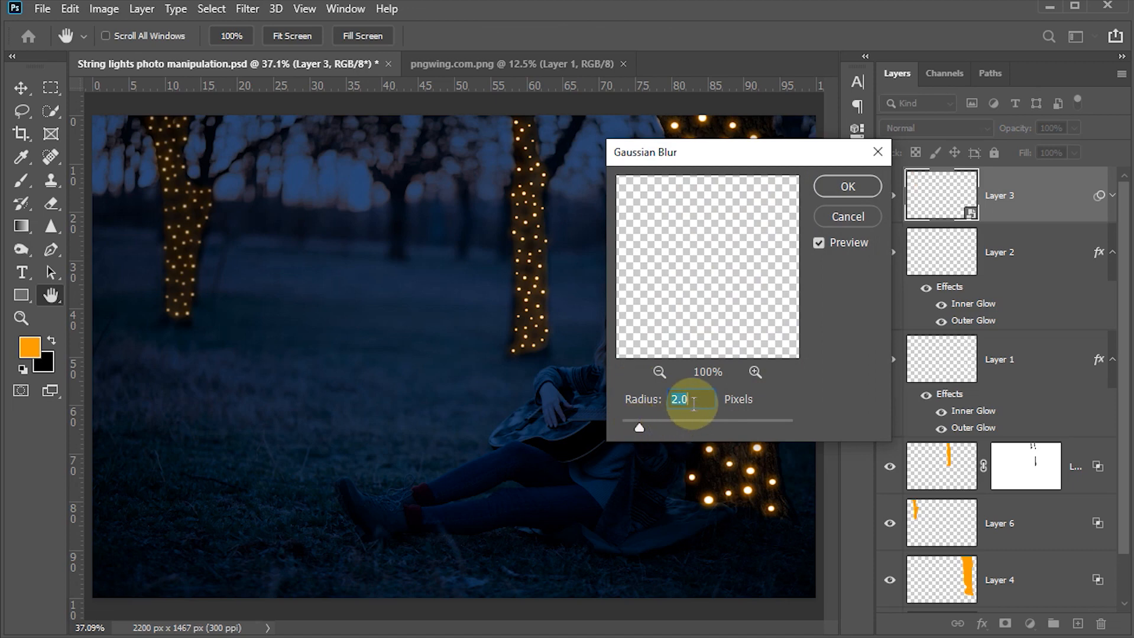
pyautogui.write('2')
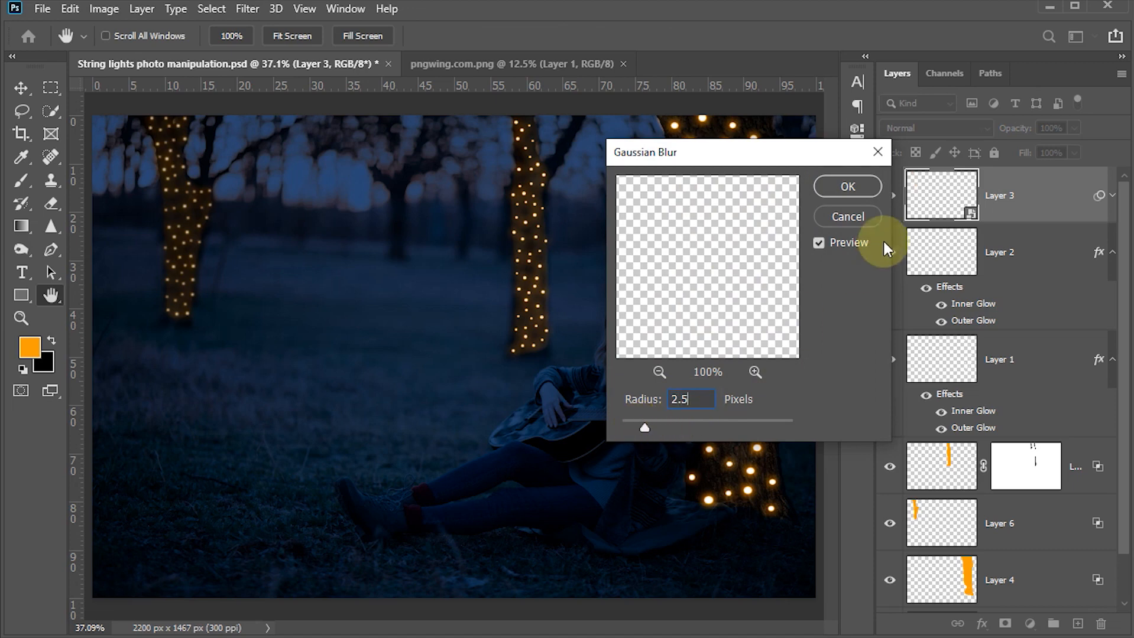
pyautogui.click(842, 191)
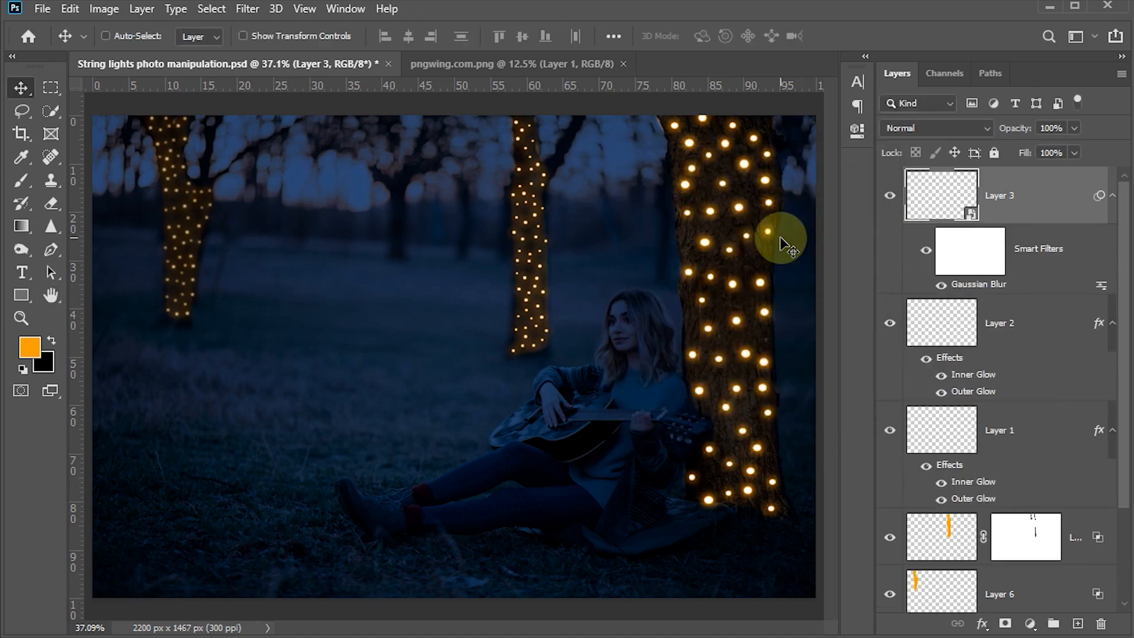
# Step: Convert Layer 2 to a smart object and apply a Gaussian Blur with a 2.5 pixel radius
pyautogui.click(961, 325)
pyautogui.click(889, 324)
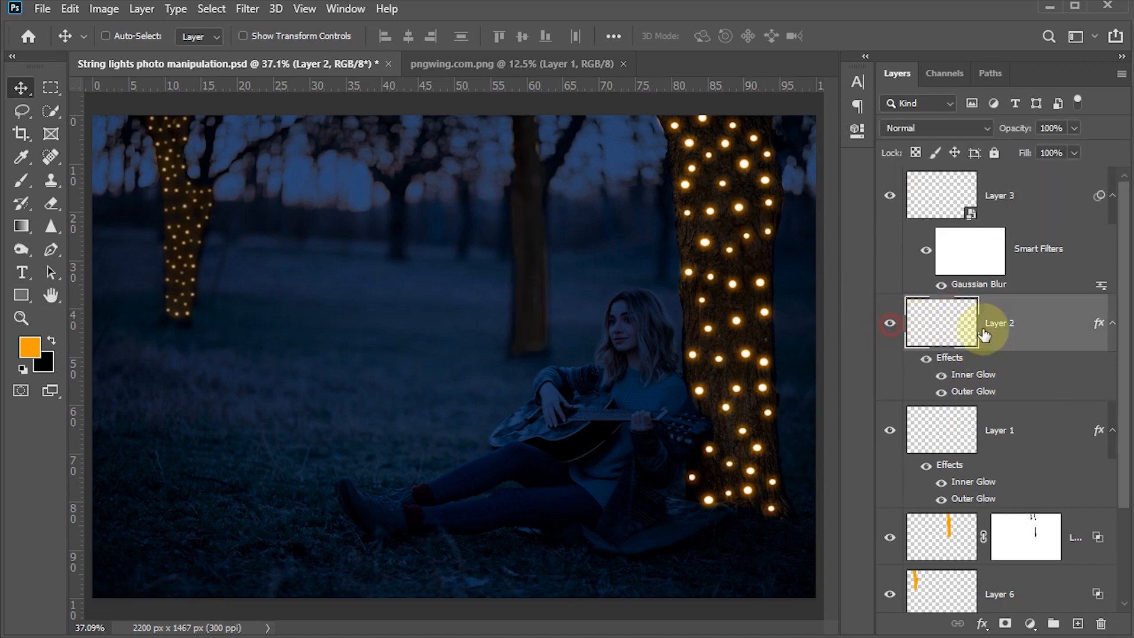
pyautogui.rightClick(1029, 331)
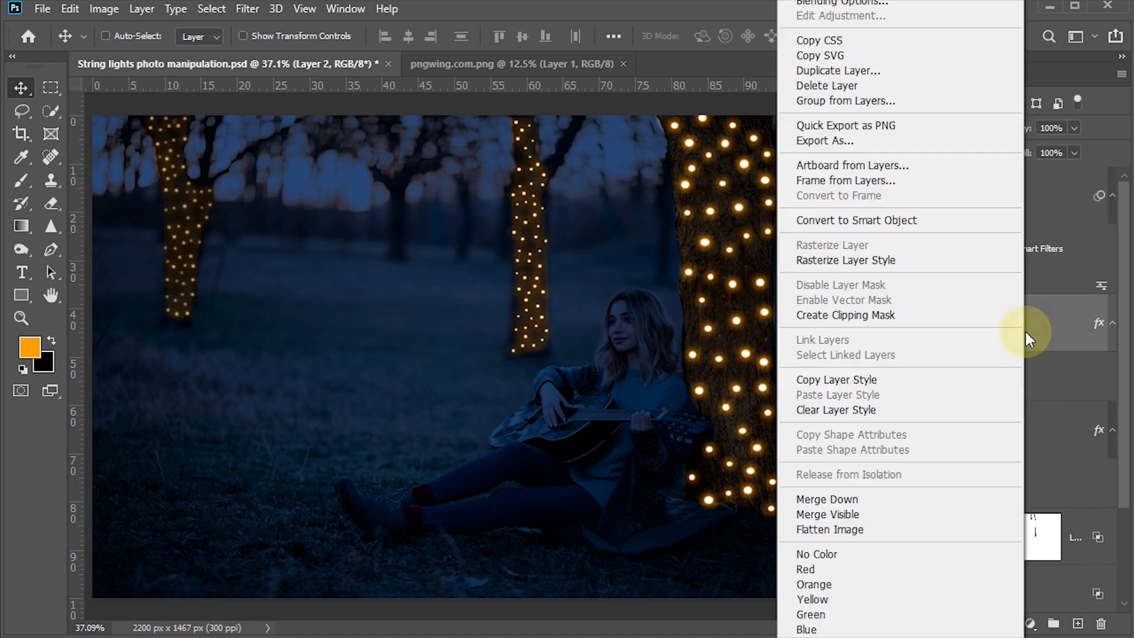
pyautogui.click(839, 219)
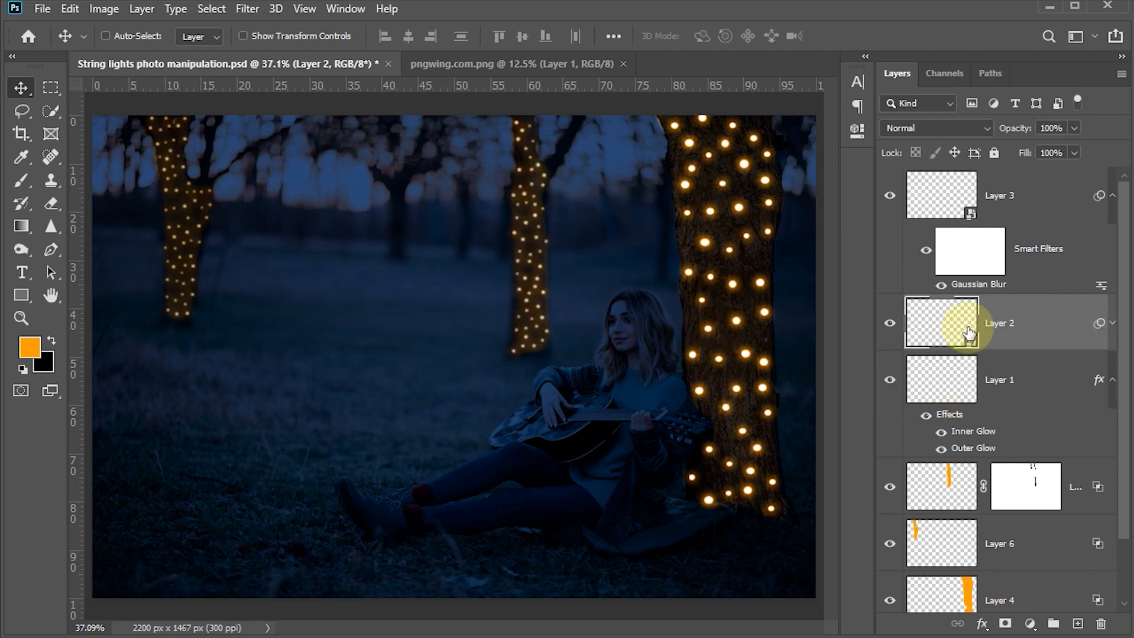
pyautogui.click(246, 9)
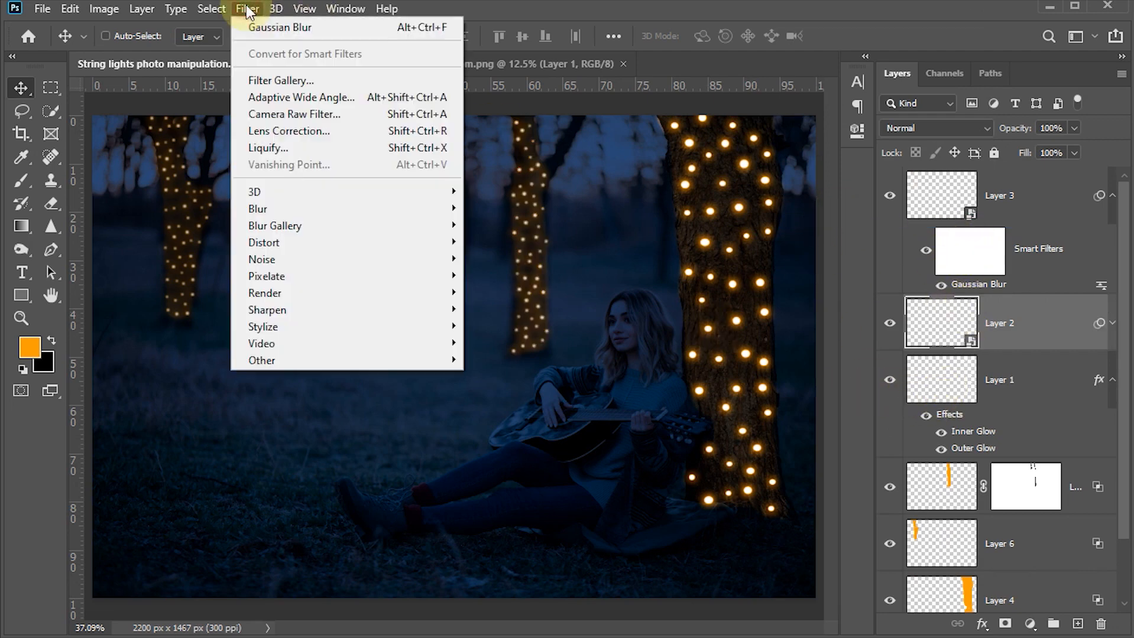
pyautogui.click(294, 27)
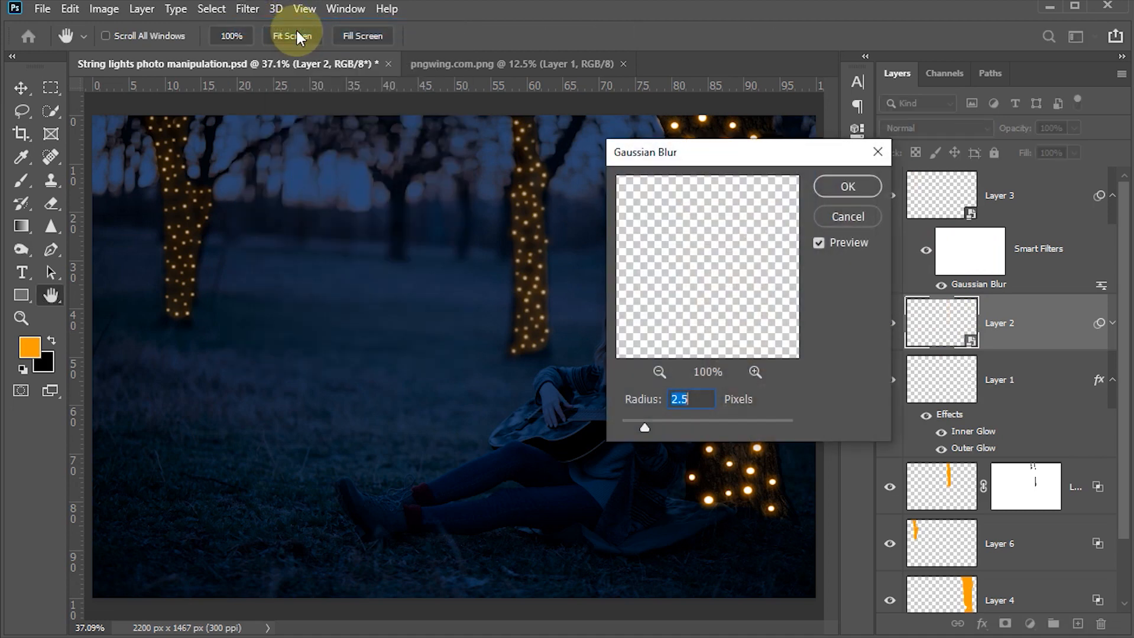
pyautogui.click(846, 186)
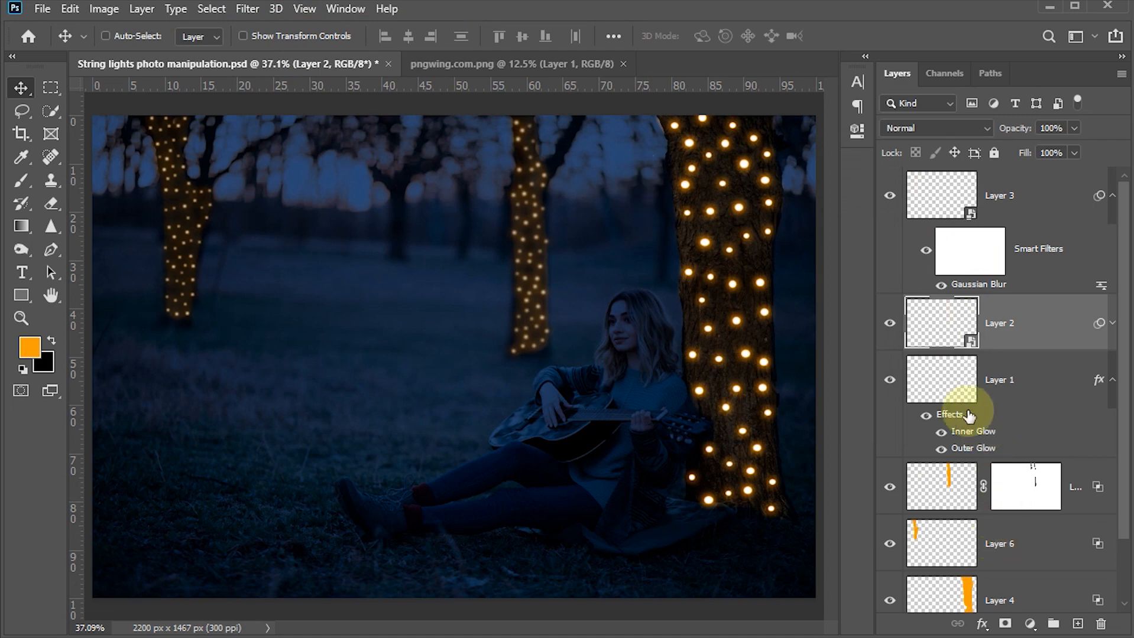
# Step: Convert Layer 1 to a smart object and apply a Gaussian Blur with a 3.5 pixel radius
pyautogui.click(942, 387)
pyautogui.rightClick(1073, 391)
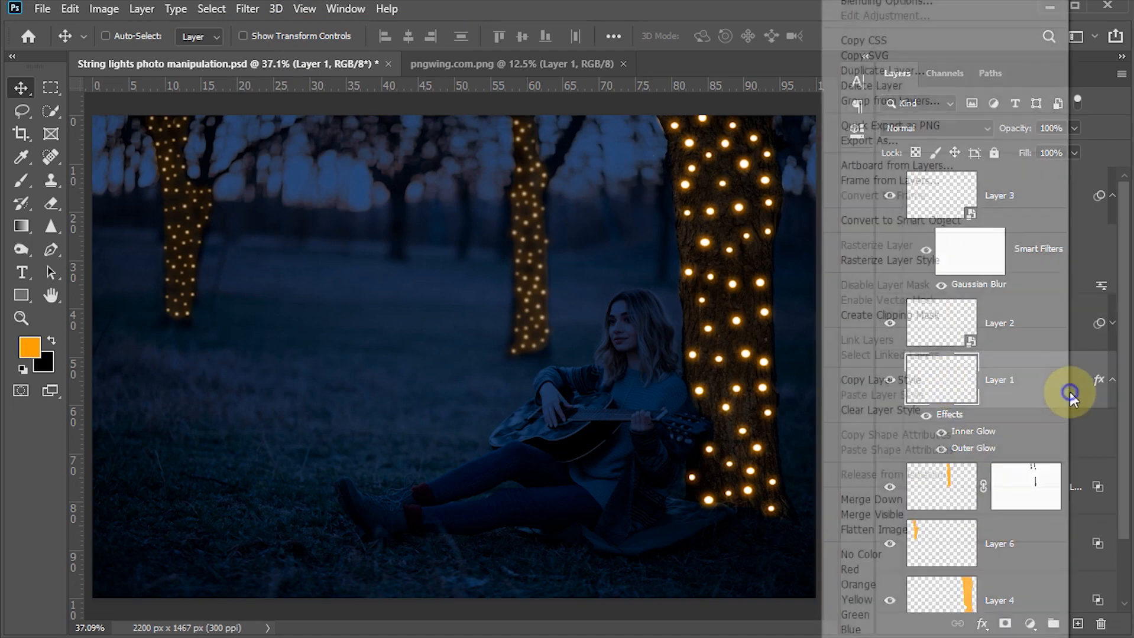
pyautogui.click(891, 221)
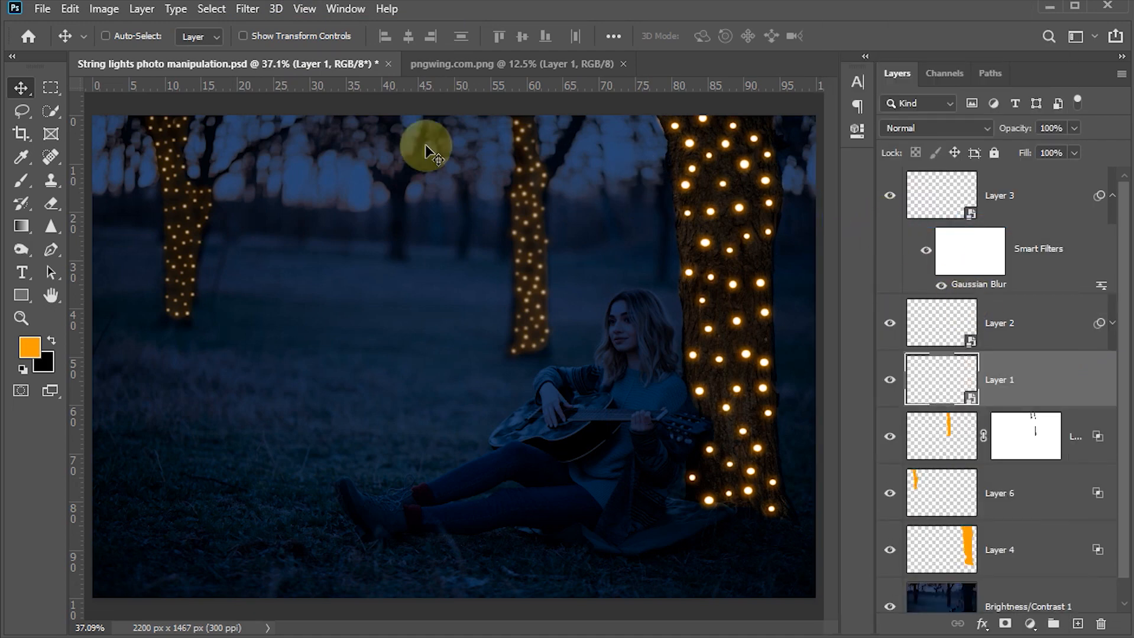
pyautogui.click(246, 9)
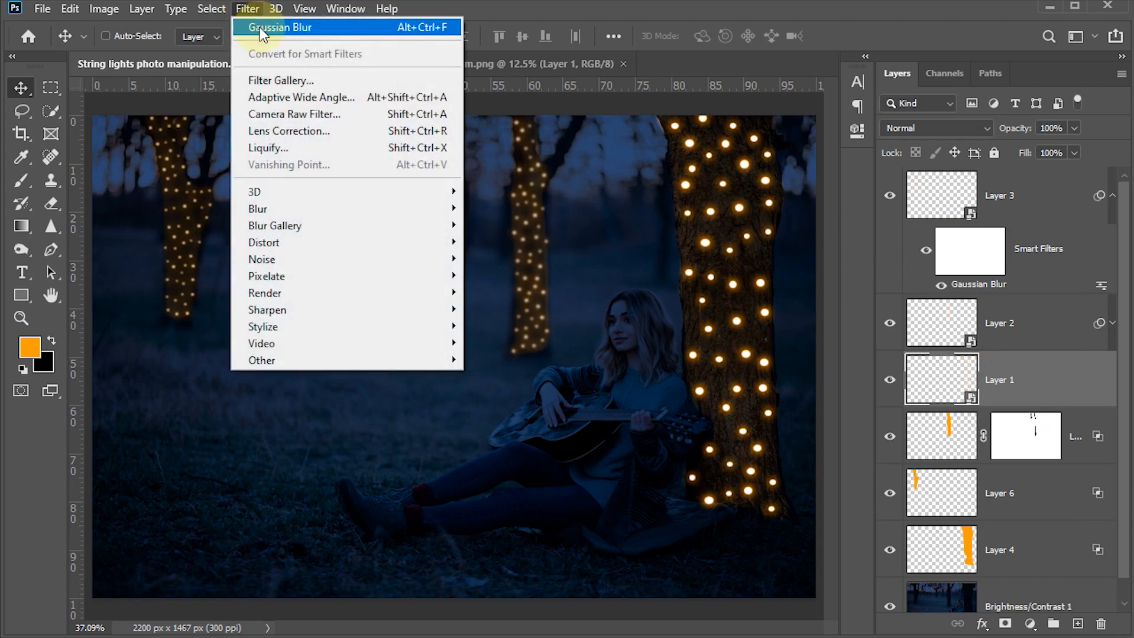
pyautogui.moveTo(267, 211)
pyautogui.click(523, 275)
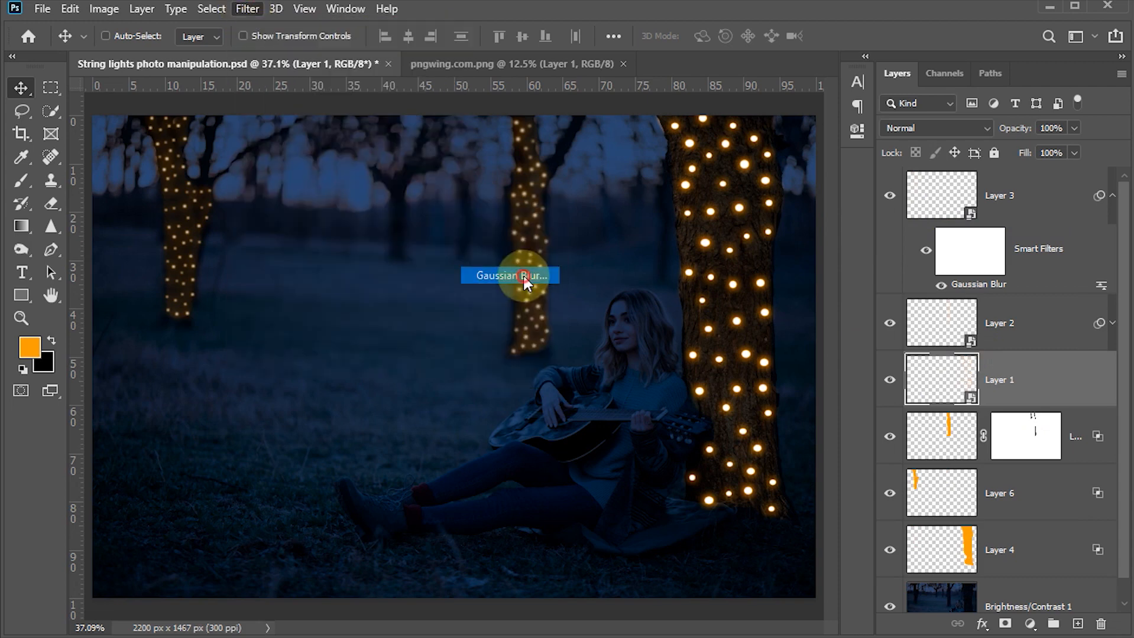
pyautogui.moveTo(248, 444); pyautogui.dragTo(251, 445)
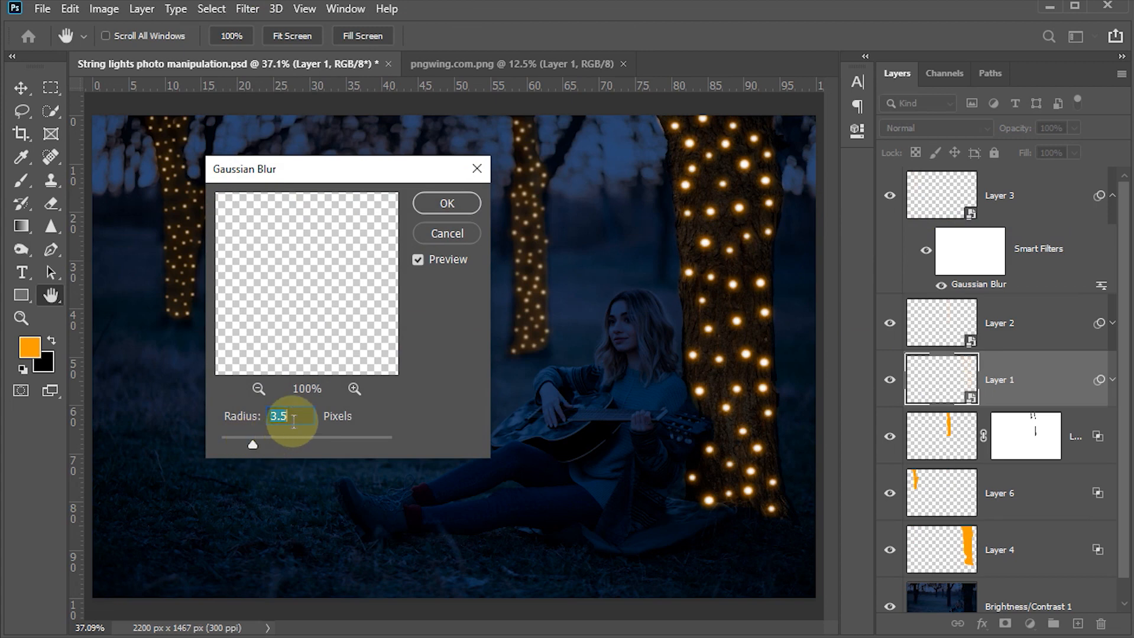
pyautogui.click(435, 204)
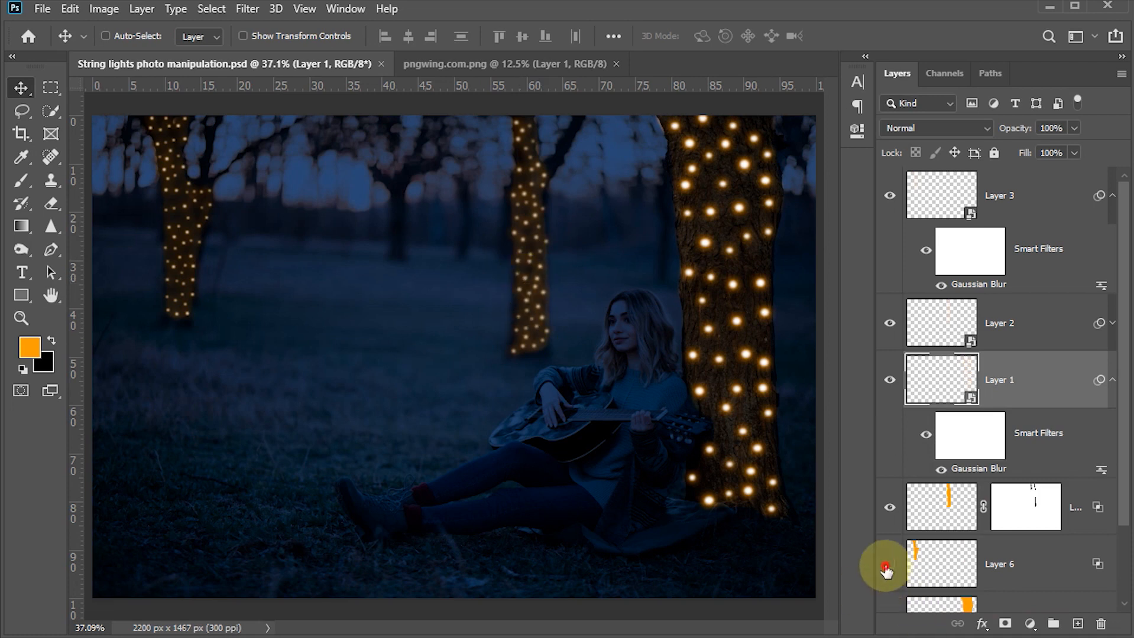
# Step: Lower the opacity of Layer 5, the orange light on the middle tree trunk, to 55%
pyautogui.click(940, 508)
pyautogui.click(1051, 127)
pyautogui.write('55')
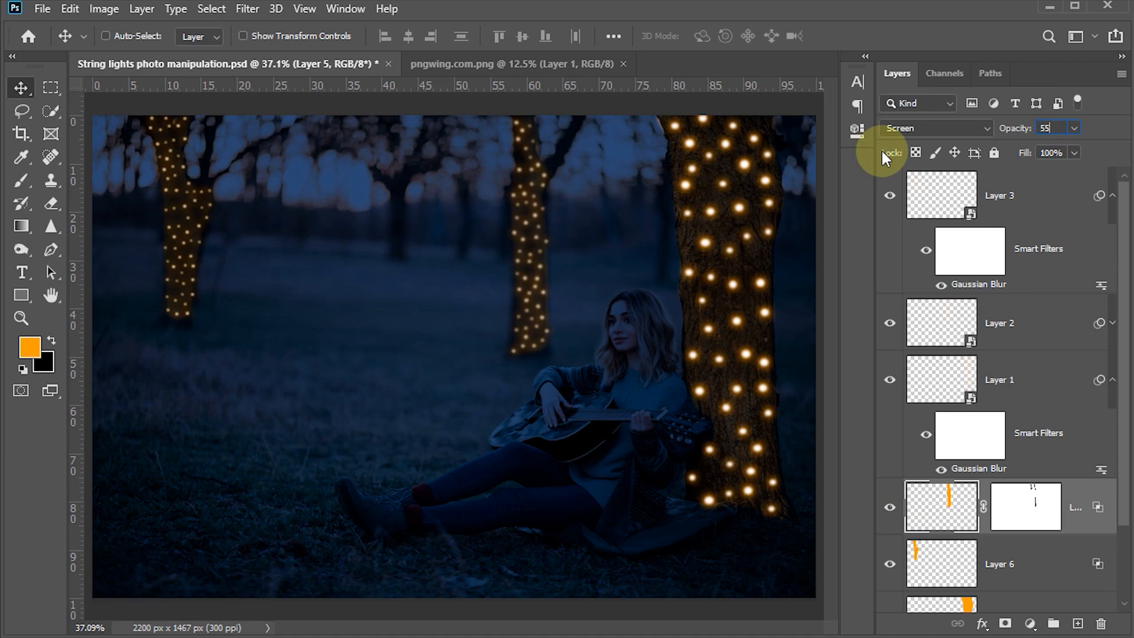
pyautogui.press('Return')
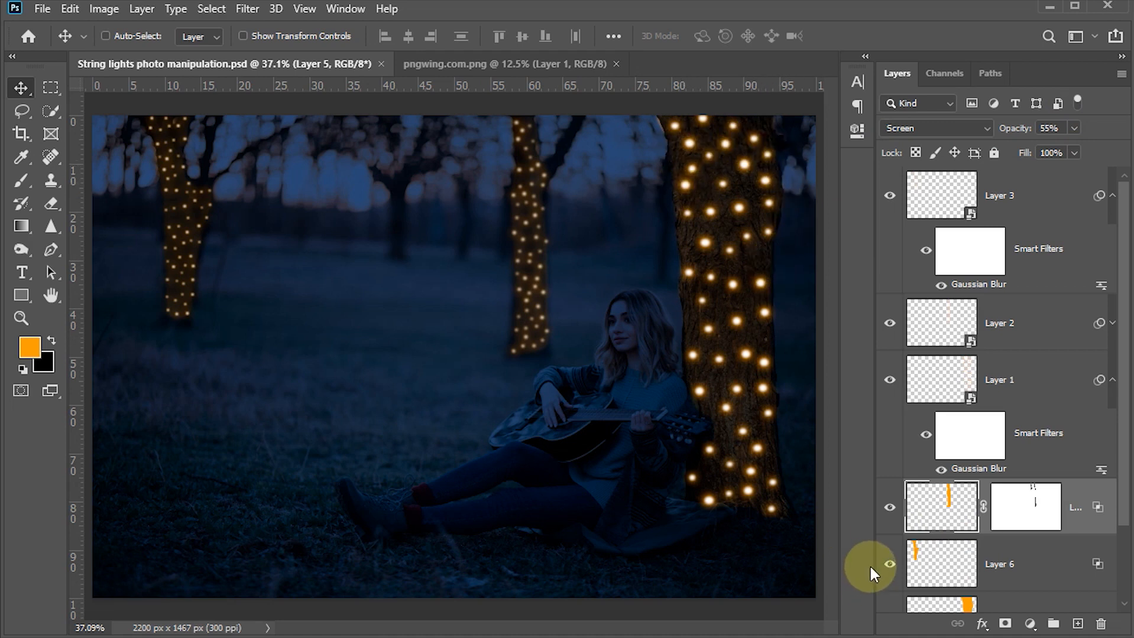
# Step: Add a new layer above Layer 5 and set up a 2 px Soft Round brush in white (#ffffff)
pyautogui.click(1078, 625)
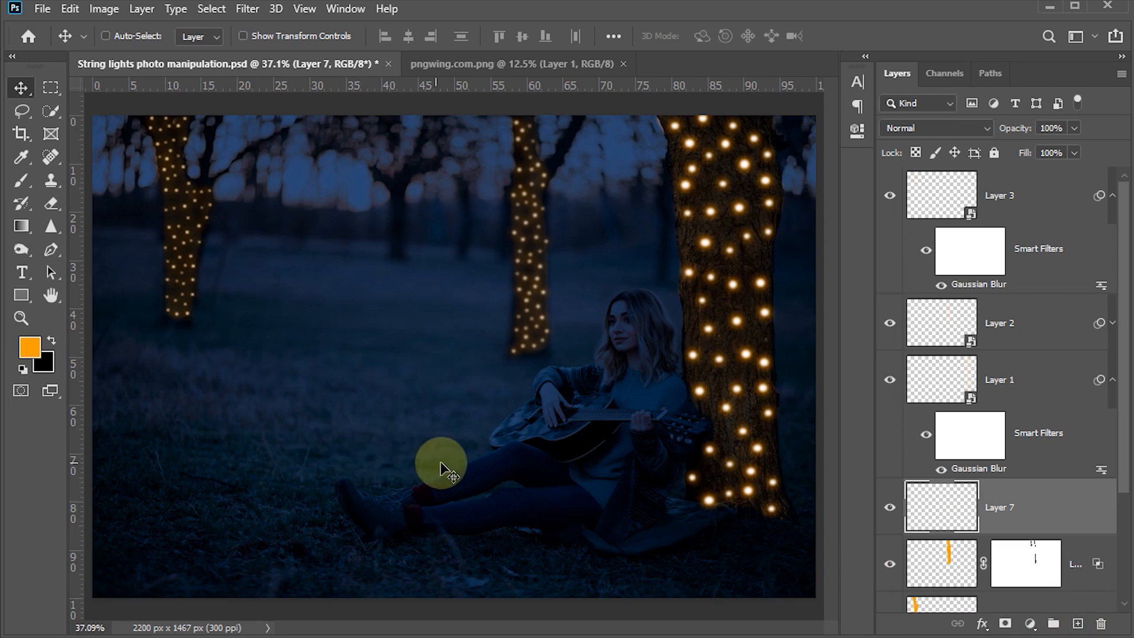
pyautogui.press('b')
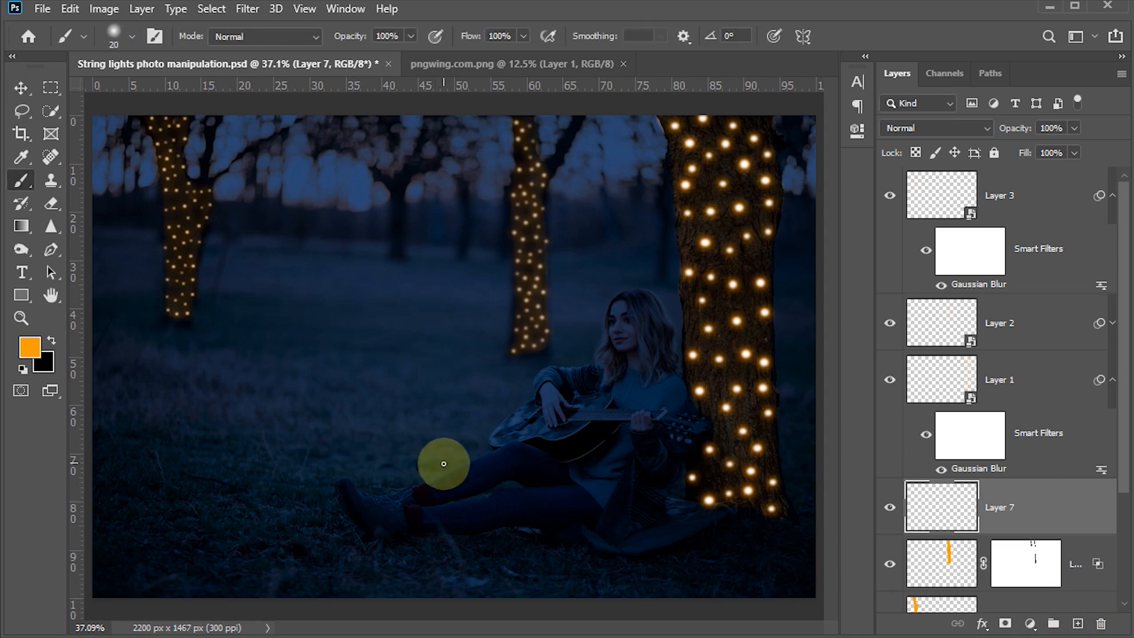
pyautogui.click(34, 355)
pyautogui.moveTo(593, 234); pyautogui.dragTo(456, 90)
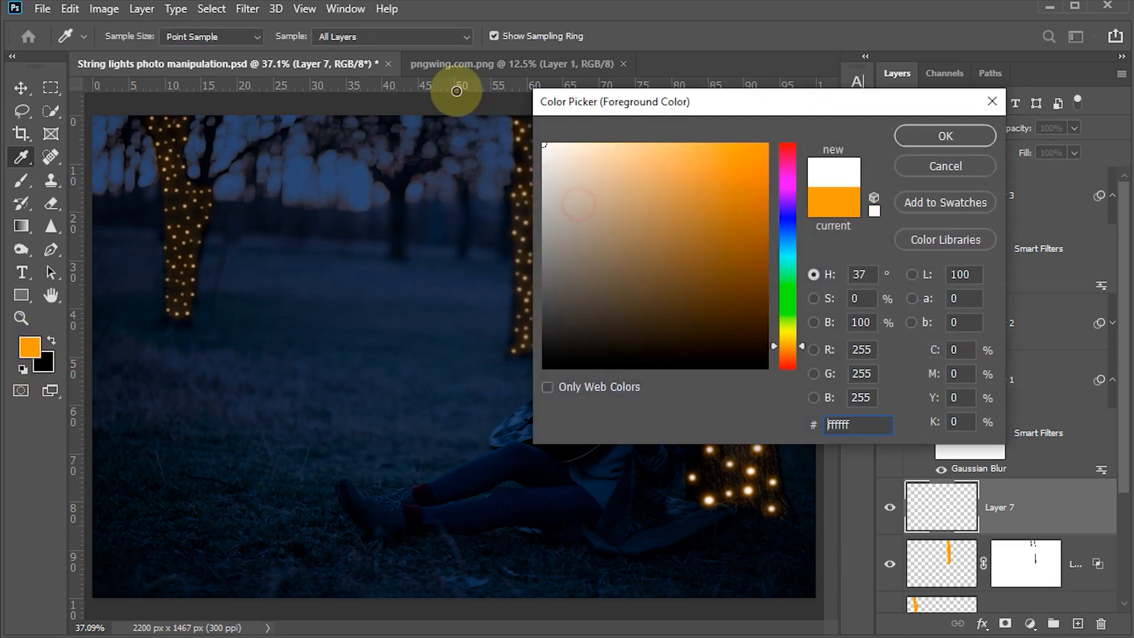
pyautogui.click(923, 138)
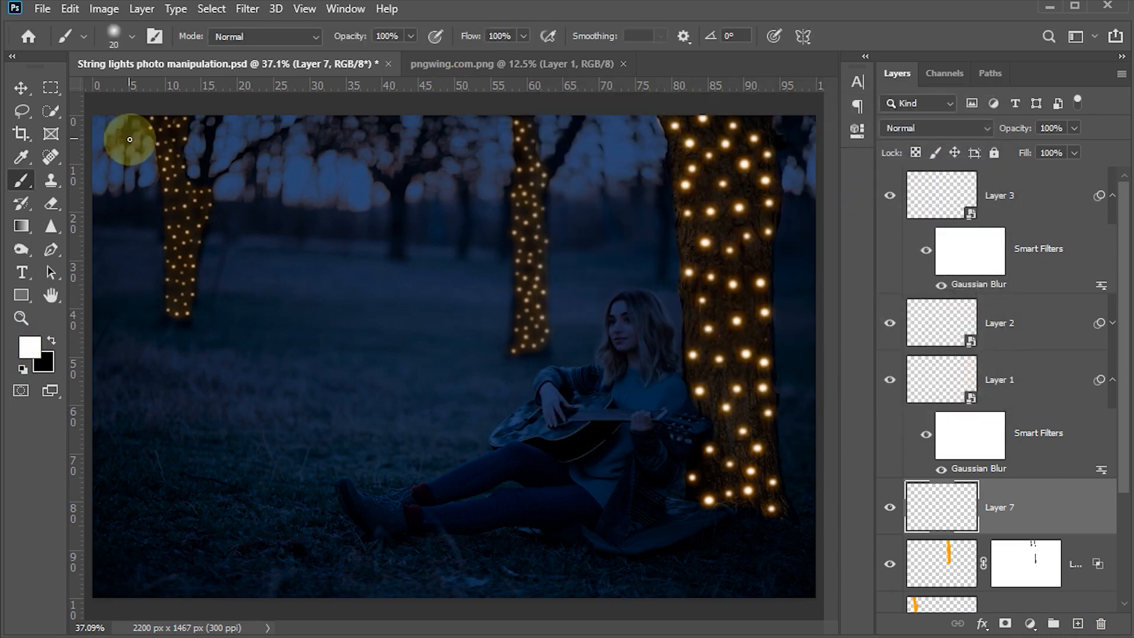
pyautogui.click(131, 36)
pyautogui.click(198, 70)
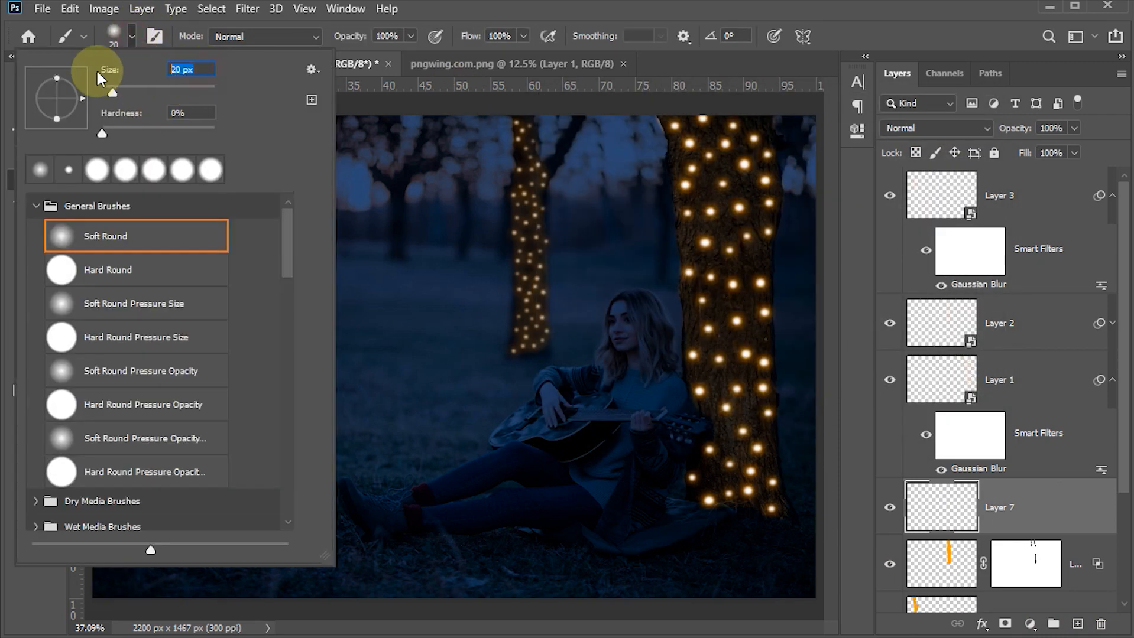
pyautogui.write('2')
pyautogui.press('Return')
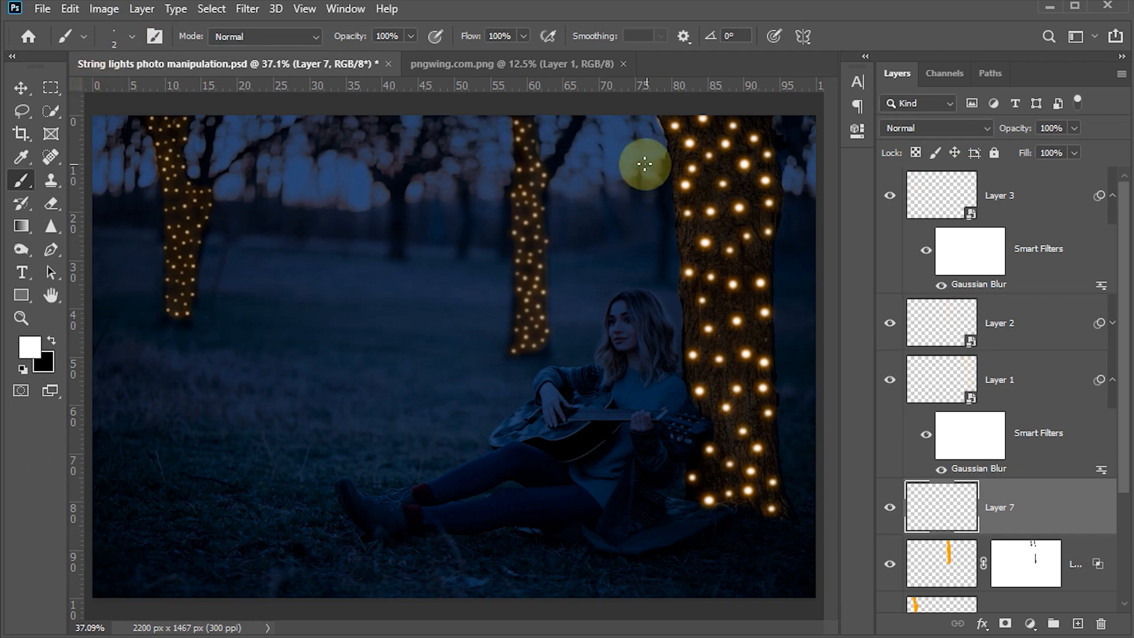
# Step: Paint thin white wavy wires on Layer 7 connecting the glowing bulbs across the large foreground tree trunk, from its top to its base
pyautogui.scroll(2, 791, 227)
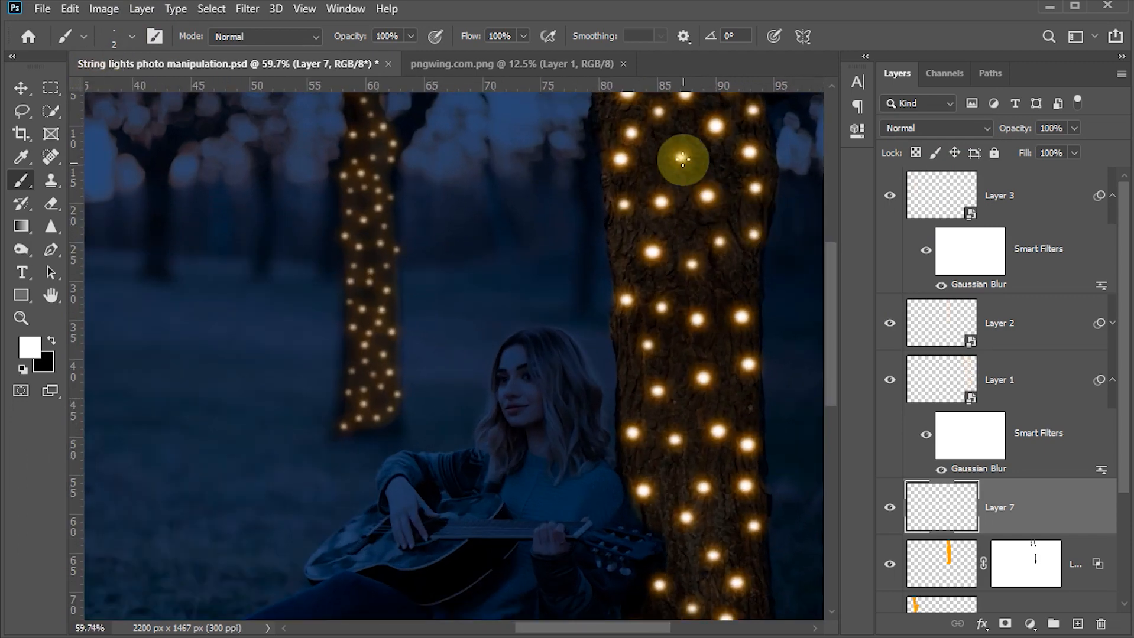
pyautogui.scroll(2, 658, 258)
pyautogui.scroll(1, 661, 268)
pyautogui.scroll(2, 661, 268)
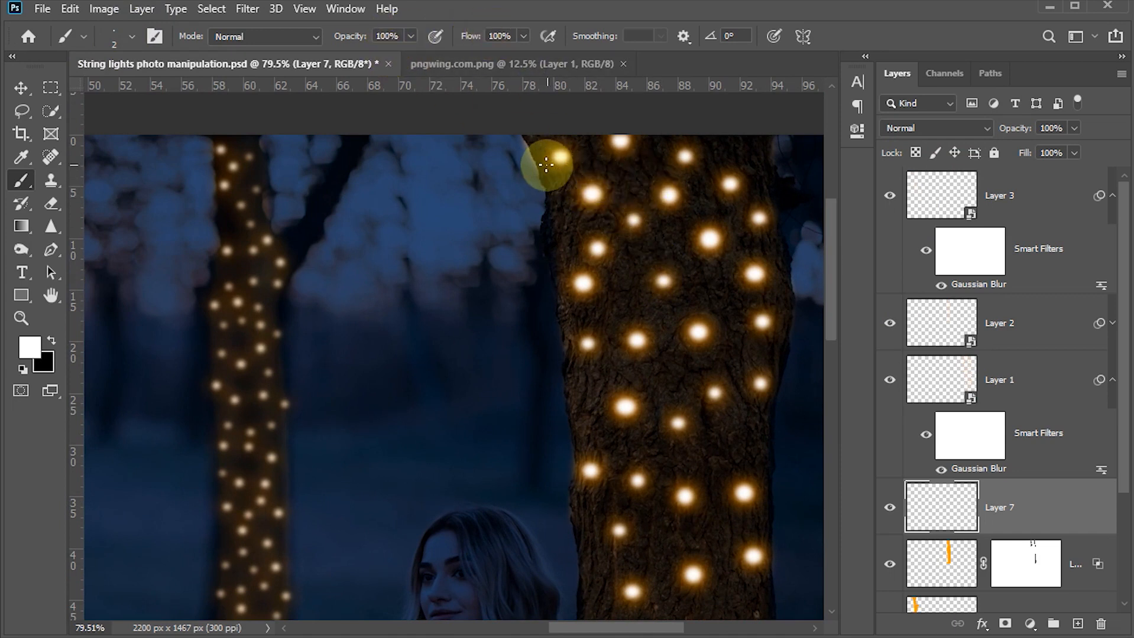
pyautogui.moveTo(542, 163)
pyautogui.mouseDown()
pyautogui.moveTo(609, 142)
pyautogui.moveTo(662, 146)
pyautogui.moveTo(700, 162)
pyautogui.moveTo(777, 228)
pyautogui.mouseUp()
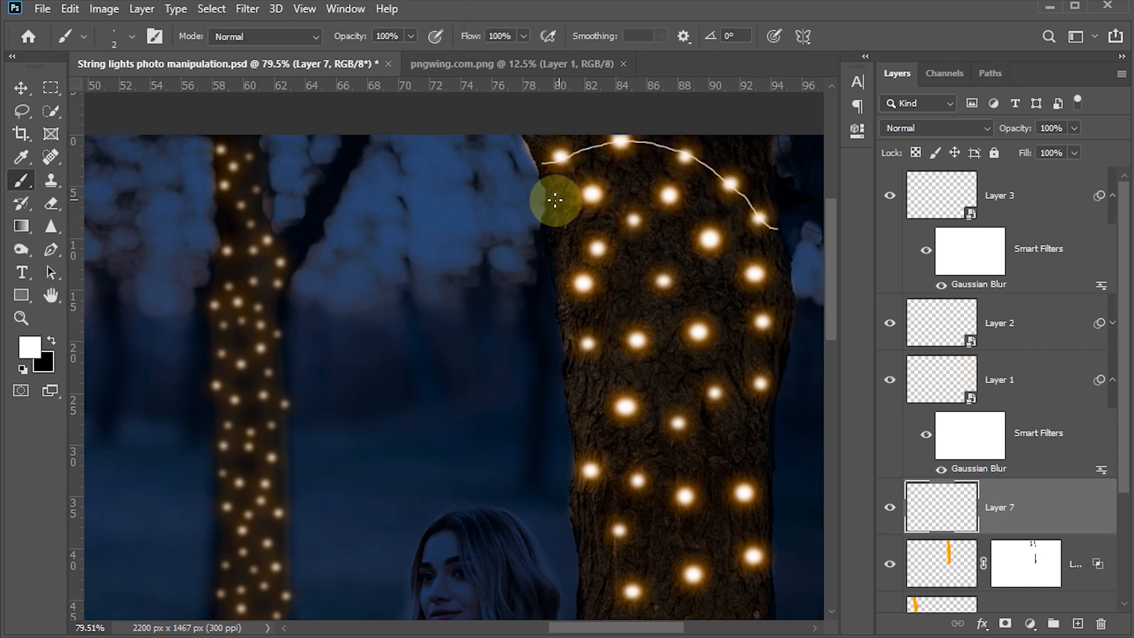
pyautogui.moveTo(552, 201)
pyautogui.mouseDown()
pyautogui.moveTo(596, 192)
pyautogui.moveTo(629, 220)
pyautogui.moveTo(668, 197)
pyautogui.moveTo(790, 285)
pyautogui.mouseUp()
pyautogui.moveTo(549, 236); pyautogui.dragTo(788, 323)
pyautogui.moveTo(552, 272); pyautogui.dragTo(777, 384)
pyautogui.moveTo(563, 336); pyautogui.dragTo(769, 494)
pyautogui.moveTo(769, 500); pyautogui.dragTo(580, 475)
pyautogui.moveTo(584, 533); pyautogui.dragTo(549, 329)
pyautogui.moveTo(541, 329); pyautogui.dragTo(735, 353)
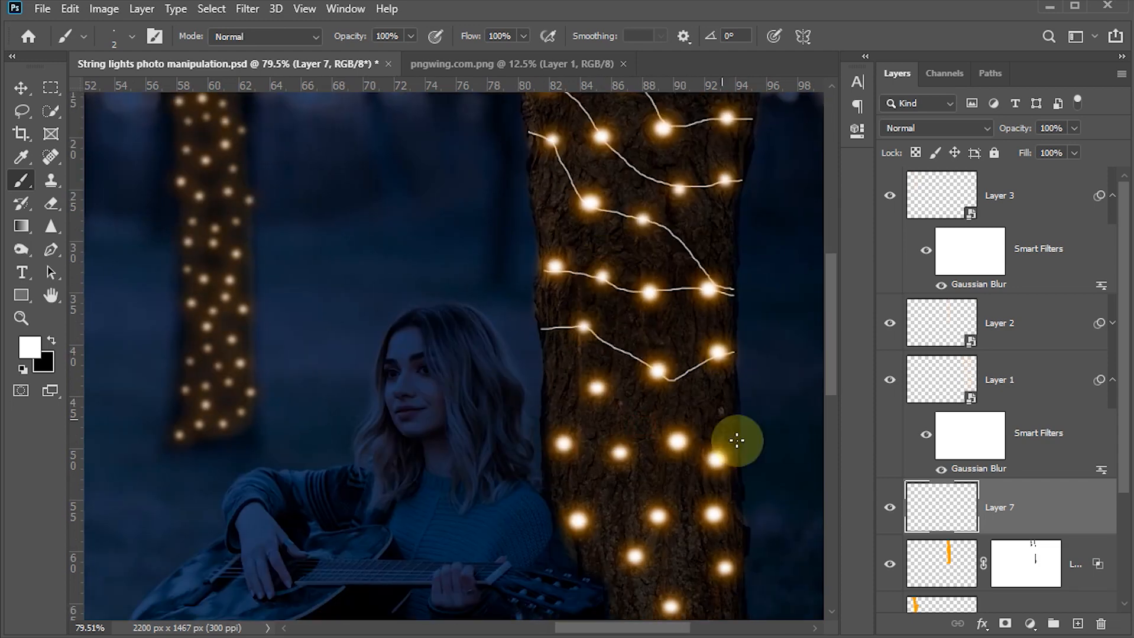
pyautogui.moveTo(546, 387); pyautogui.dragTo(740, 463)
pyautogui.moveTo(680, 467); pyautogui.dragTo(678, 326)
pyautogui.moveTo(545, 303); pyautogui.dragTo(739, 376)
pyautogui.moveTo(548, 356); pyautogui.dragTo(740, 430)
pyautogui.moveTo(651, 450)
pyautogui.mouseDown()
pyautogui.moveTo(641, 332)
pyautogui.moveTo(739, 402)
pyautogui.mouseUp()
pyautogui.moveTo(566, 391); pyautogui.dragTo(746, 463)
pyautogui.moveTo(759, 516); pyautogui.dragTo(541, 442)
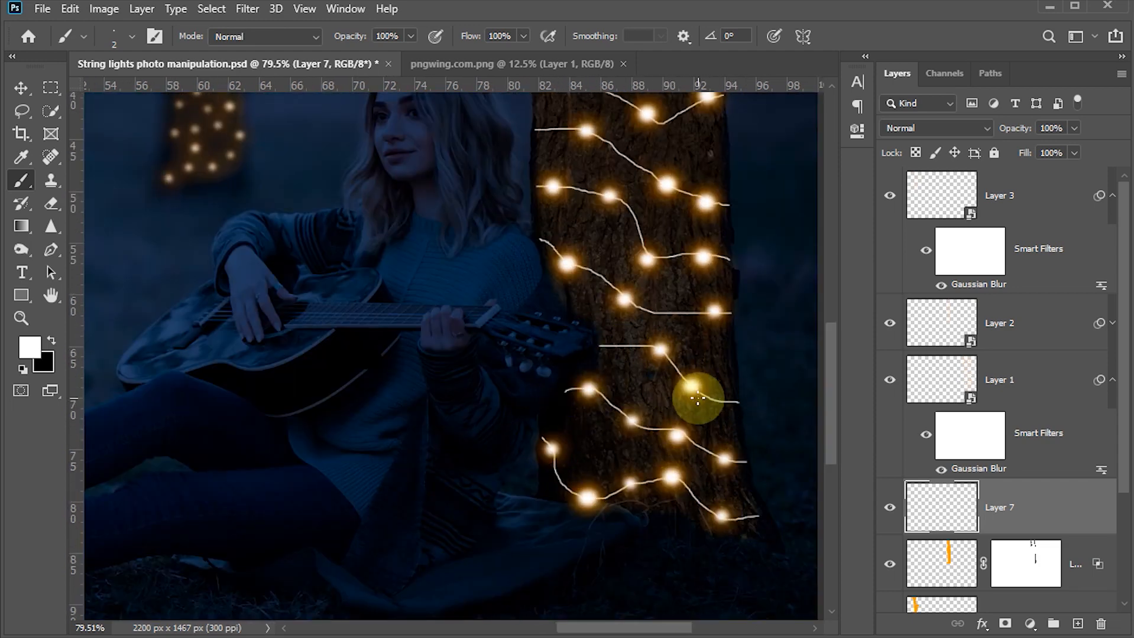
pyautogui.hotkey('ctrl', '0')
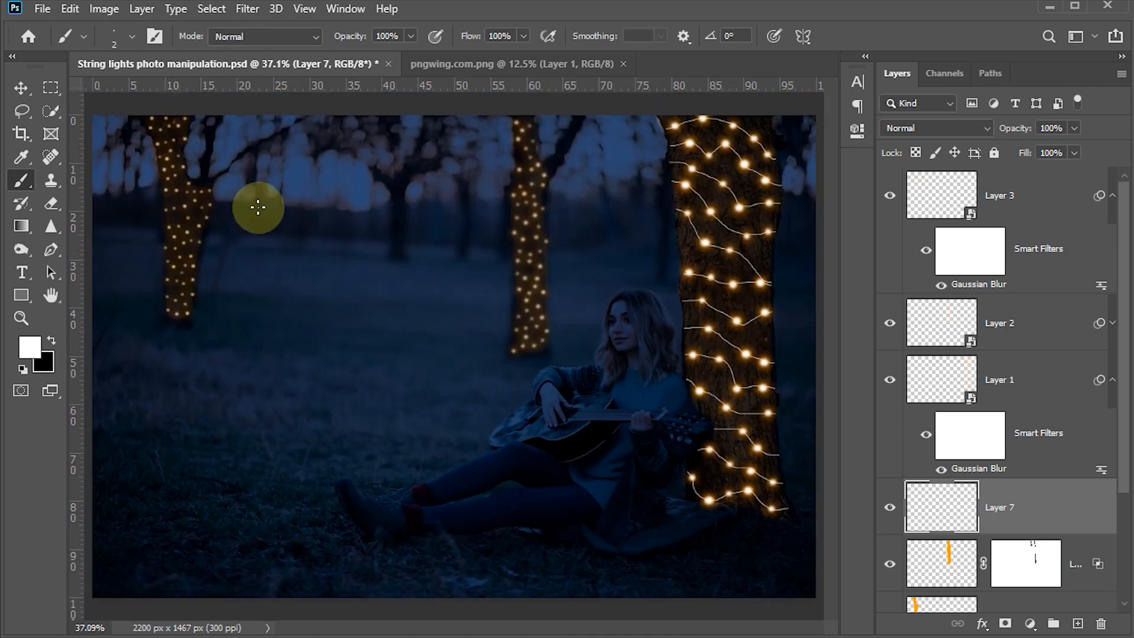
# Step: Add a Pattern Overlay effect to Layer 7 using the brown dry-grass pattern from the Grass group
pyautogui.click(21, 92)
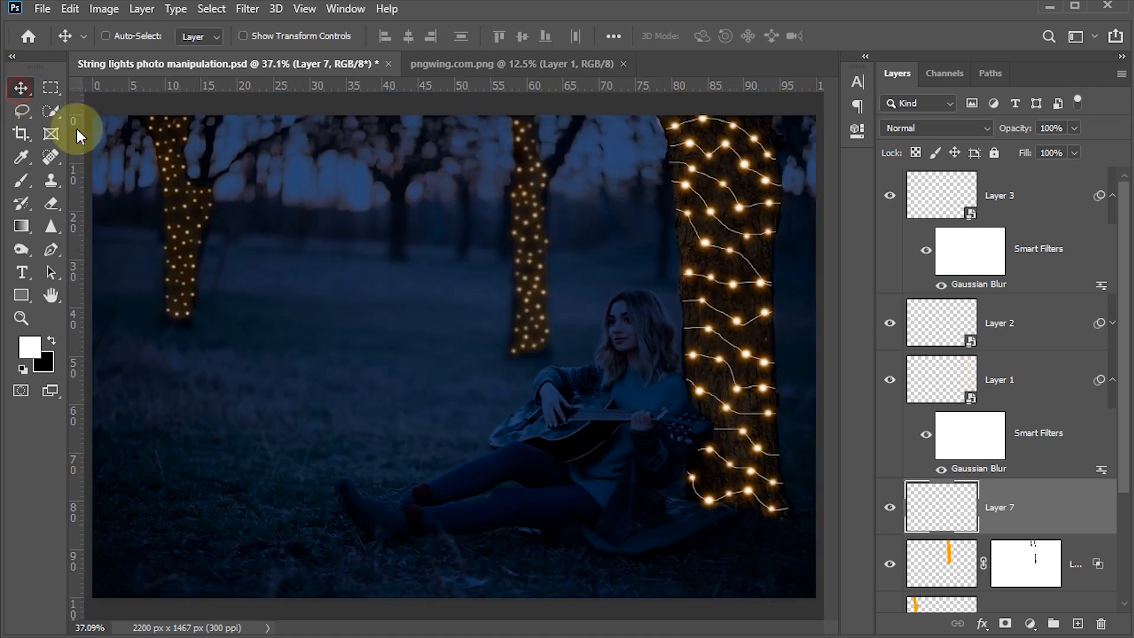
pyautogui.click(981, 624)
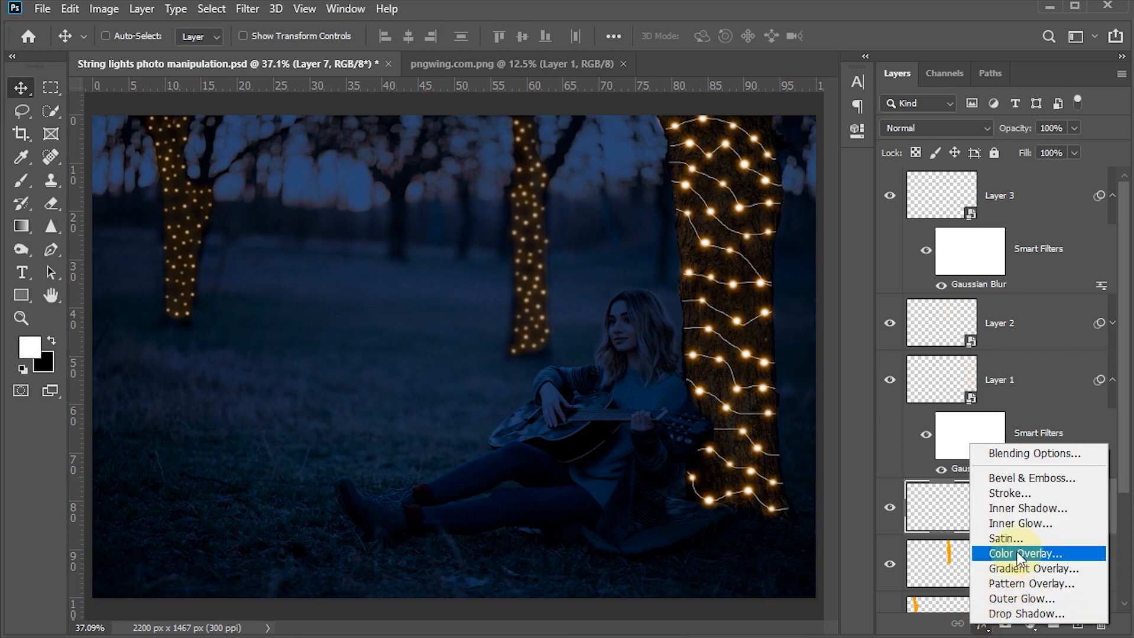
pyautogui.click(1016, 585)
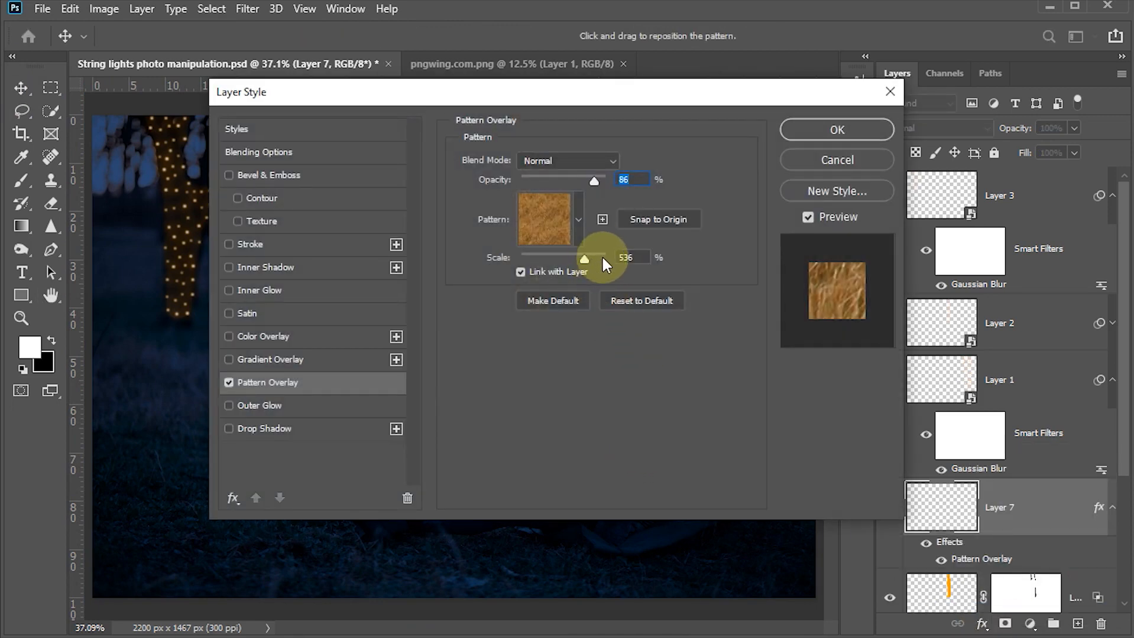
pyautogui.click(578, 220)
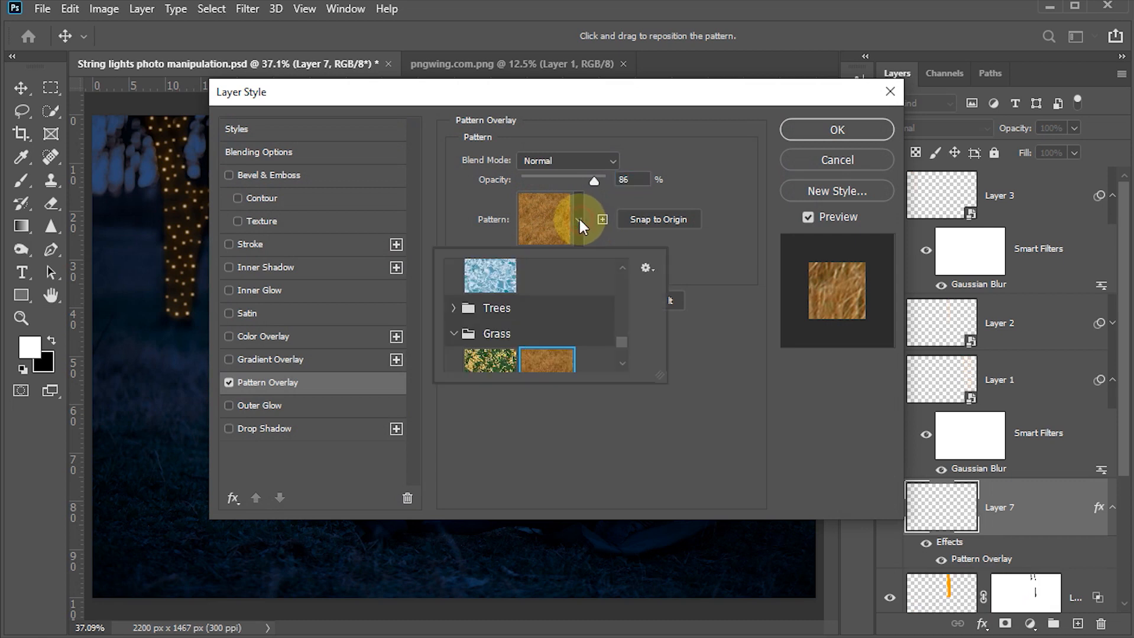
pyautogui.moveTo(623, 341); pyautogui.dragTo(619, 350)
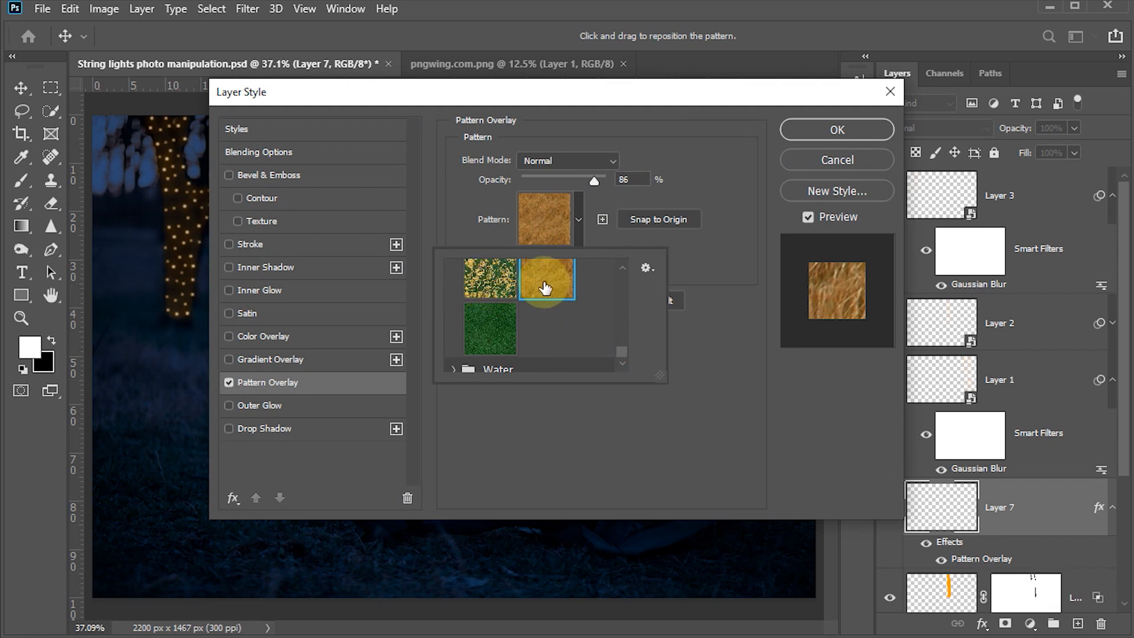
pyautogui.click(727, 266)
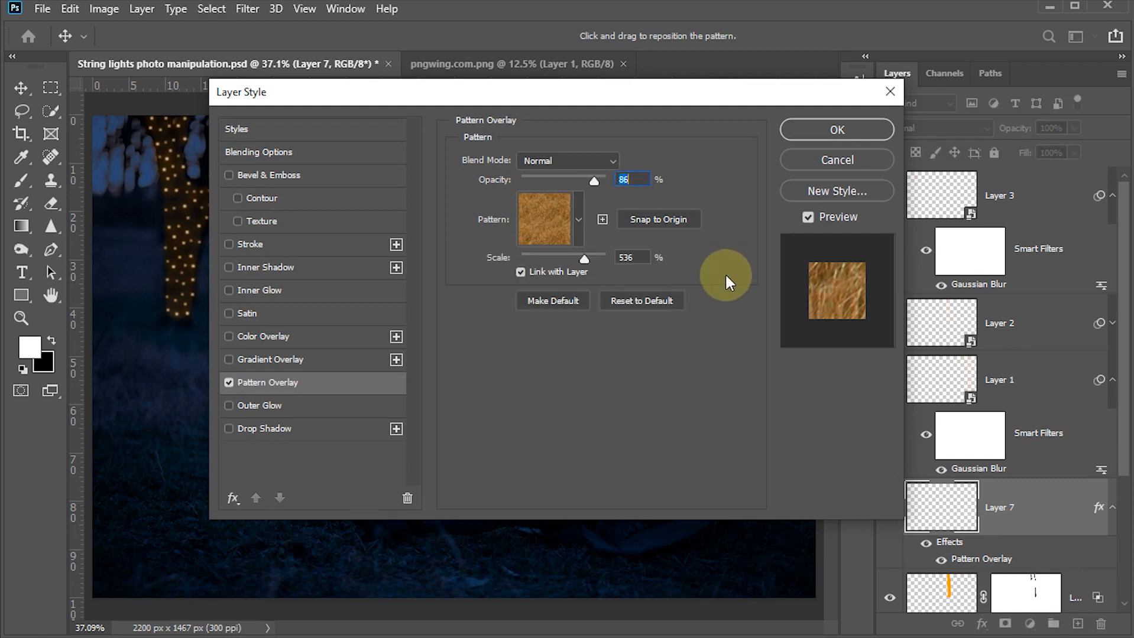
# Step: Set the Pattern Overlay on Layer 7 to 85% opacity and 550% scale, and apply the layer style
pyautogui.moveTo(733, 96); pyautogui.dragTo(507, 99)
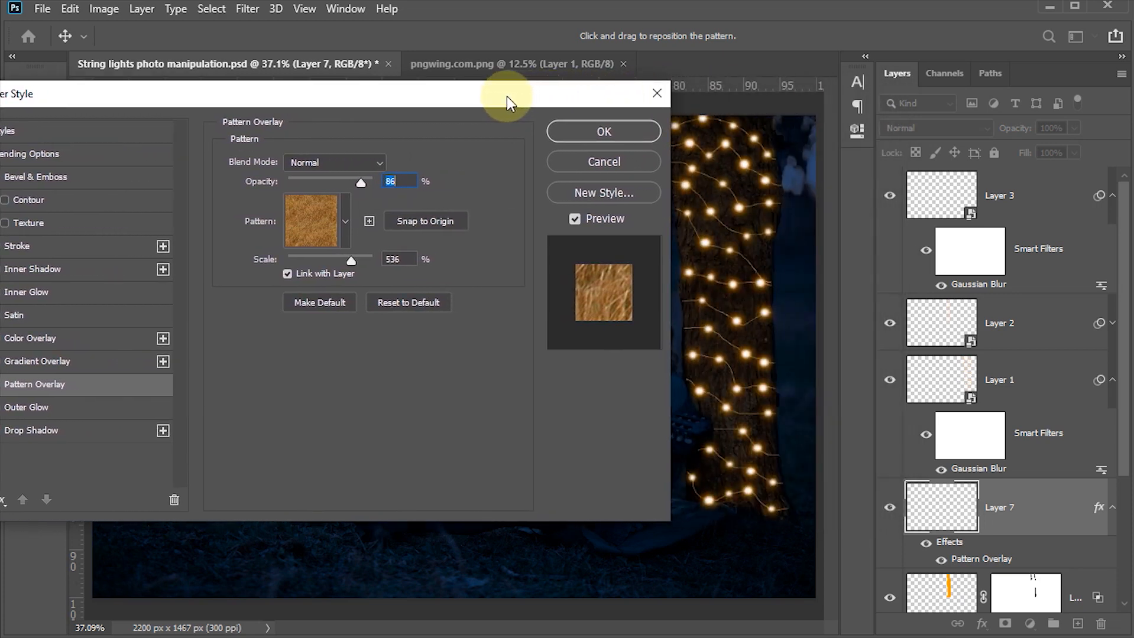
pyautogui.moveTo(401, 182); pyautogui.dragTo(366, 183)
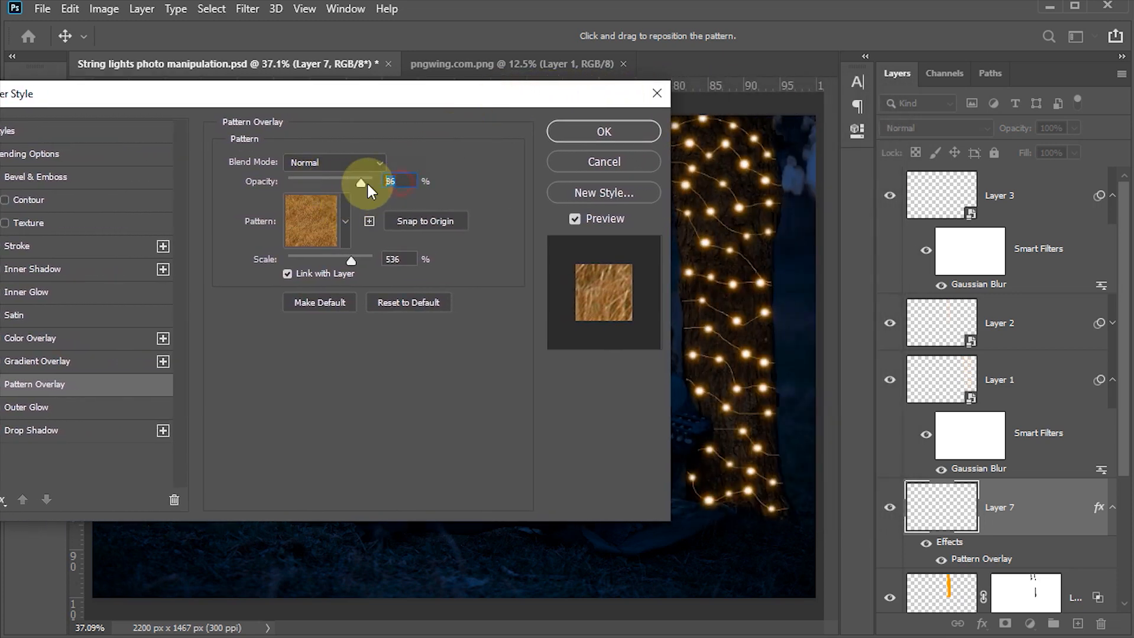
pyautogui.write('85')
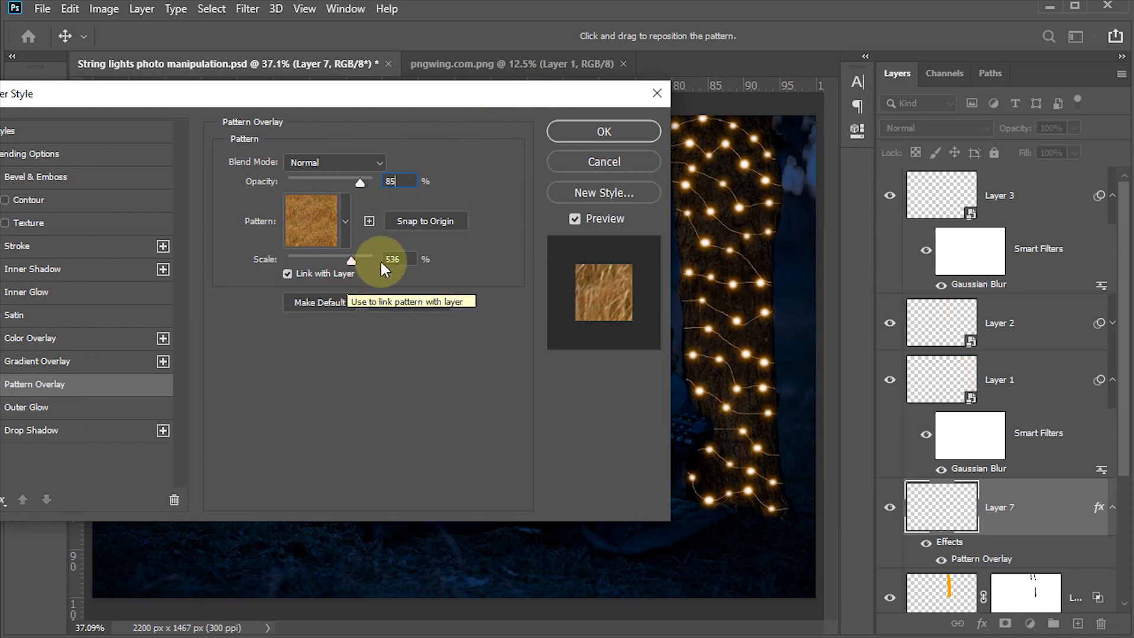
pyautogui.click(406, 259)
pyautogui.write('550')
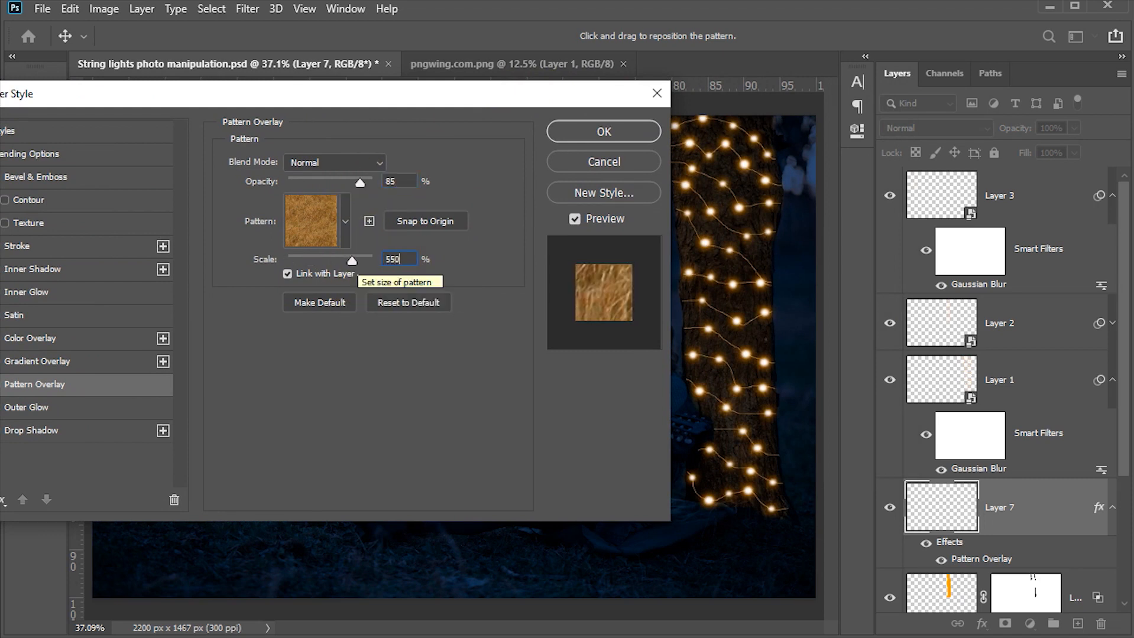
pyautogui.click(603, 131)
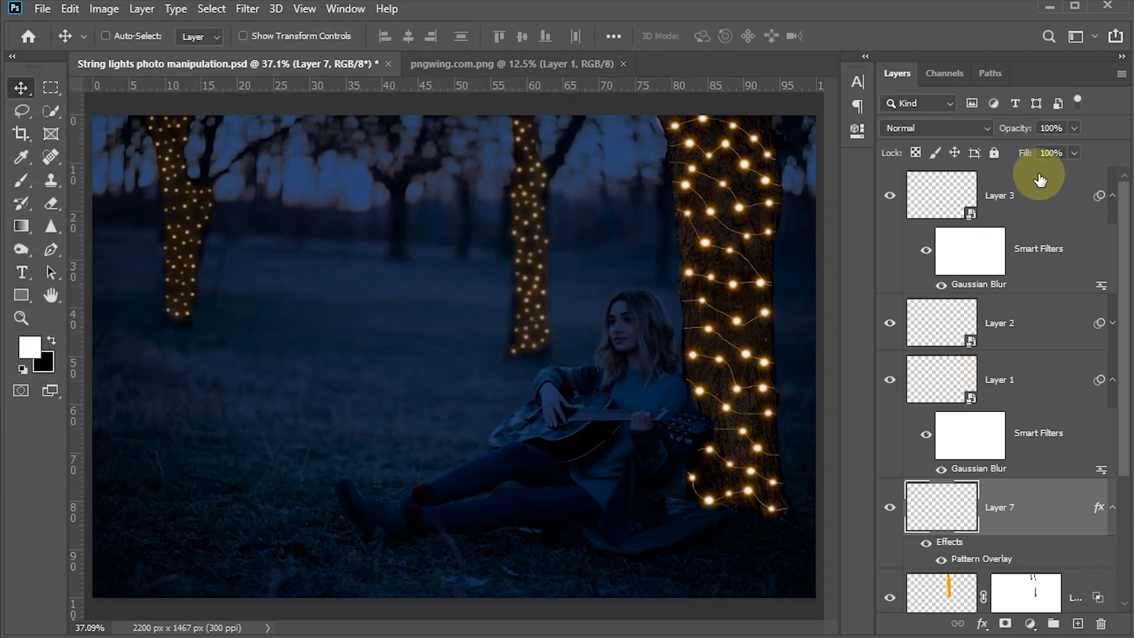
# Step: Lower the opacity of Layer 7, the wires on the foreground trunk, to 40%
pyautogui.click(1066, 127)
pyautogui.write('35')
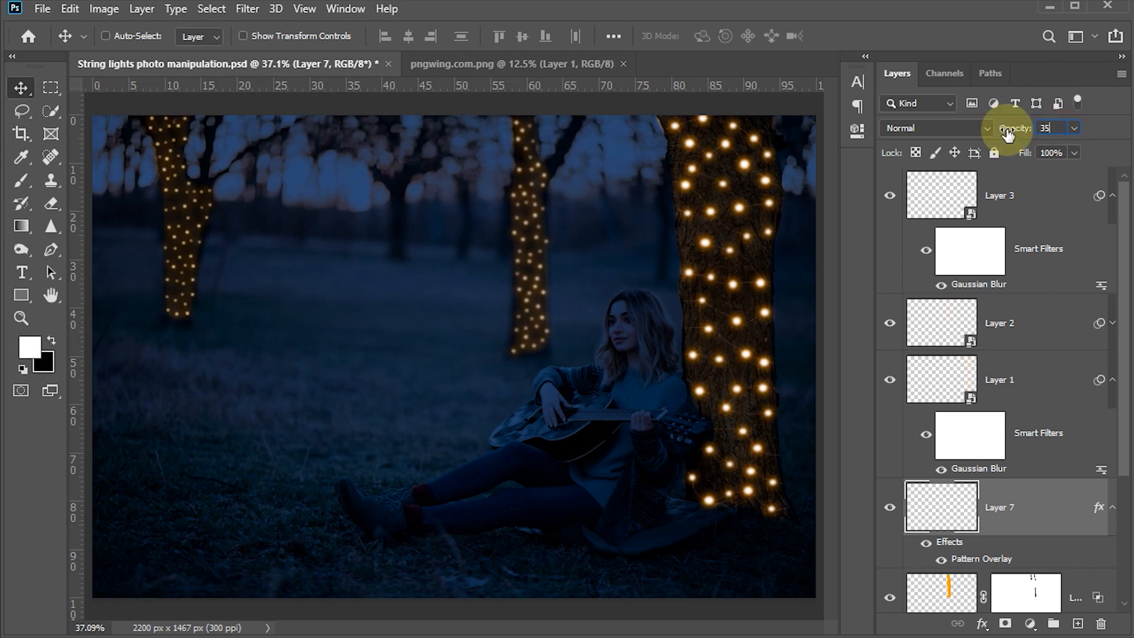
pyautogui.click(1049, 127)
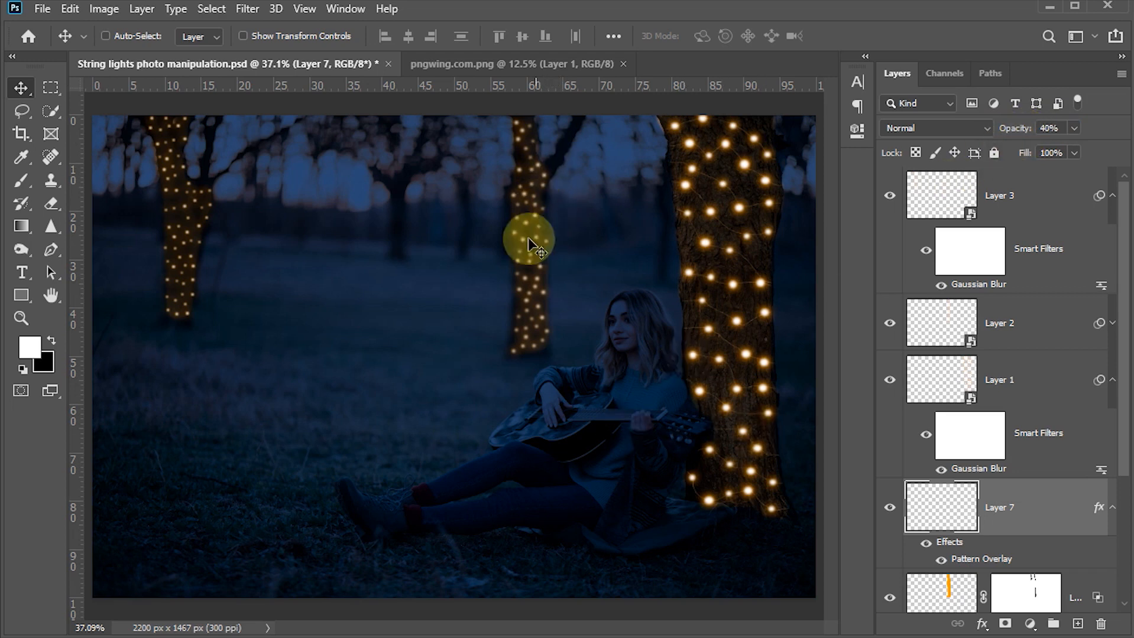
# Step: Add a new layer above Layer 7 and paint thin white wires connecting the bulbs on the upper part of the middle tree trunk
pyautogui.click(1077, 624)
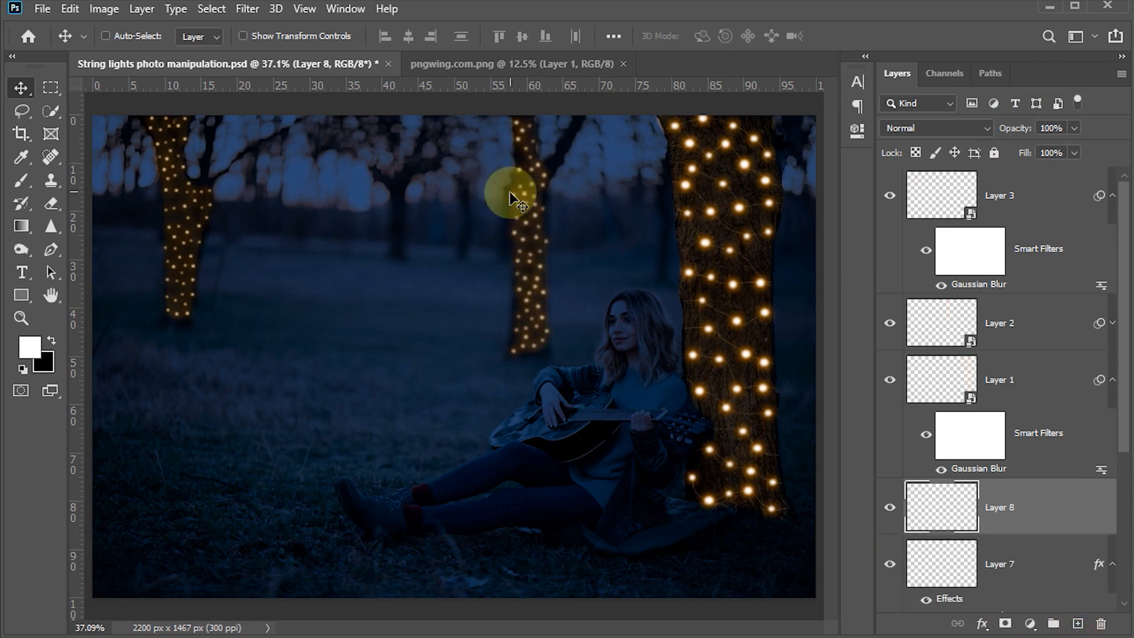
pyautogui.scroll(6, 515, 189)
pyautogui.scroll(1, 526, 172)
pyautogui.moveTo(526, 173); pyautogui.dragTo(519, 371)
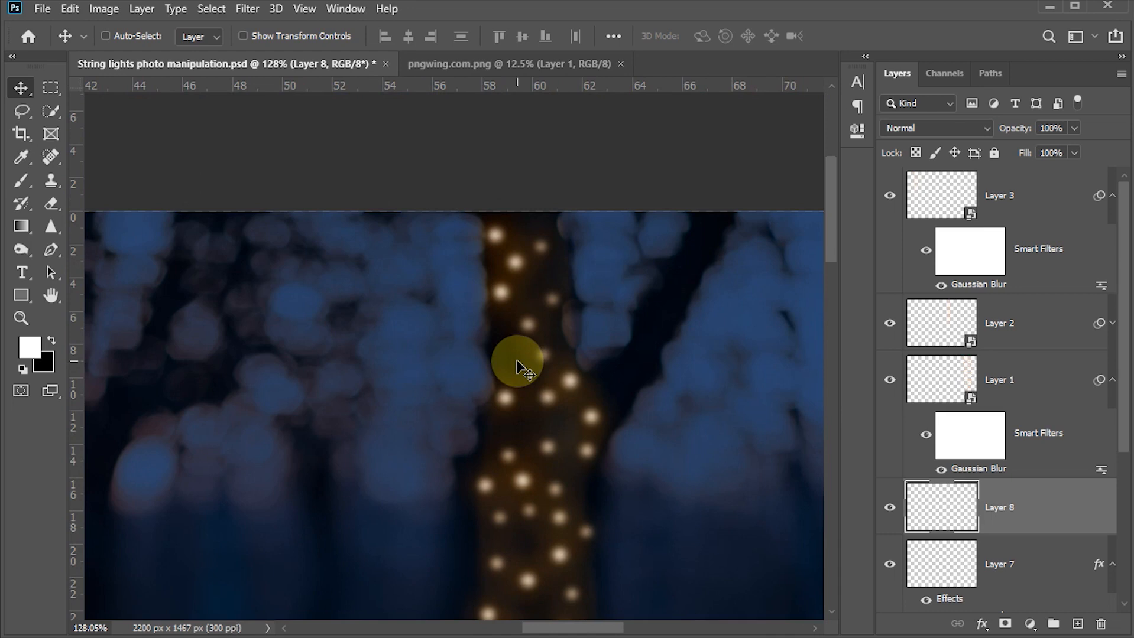
pyautogui.press('b')
pyautogui.moveTo(492, 234); pyautogui.dragTo(568, 251)
pyautogui.moveTo(486, 255); pyautogui.dragTo(559, 300)
pyautogui.moveTo(491, 287); pyautogui.dragTo(612, 425)
pyautogui.moveTo(495, 398); pyautogui.dragTo(595, 456)
pyautogui.moveTo(565, 448)
pyautogui.mouseDown()
pyautogui.moveTo(561, 293)
pyautogui.moveTo(582, 310)
pyautogui.mouseUp()
# Step: Continue painting thin white wires on Layer 8 between the bulbs down the middle trunk to its base
pyautogui.scroll(-4, 562, 294)
pyautogui.moveTo(509, 369); pyautogui.dragTo(585, 371)
pyautogui.moveTo(515, 478); pyautogui.dragTo(496, 323)
pyautogui.moveTo(494, 319); pyautogui.dragTo(570, 334)
pyautogui.moveTo(493, 347); pyautogui.dragTo(565, 366)
pyautogui.moveTo(496, 391)
pyautogui.mouseDown()
pyautogui.moveTo(569, 398)
pyautogui.moveTo(570, 428)
pyautogui.mouseUp()
pyautogui.moveTo(499, 424); pyautogui.dragTo(569, 455)
pyautogui.moveTo(493, 456); pyautogui.dragTo(569, 490)
pyautogui.moveTo(491, 484); pyautogui.dragTo(568, 504)
pyautogui.moveTo(483, 534); pyautogui.dragTo(568, 522)
pyautogui.hotkey('ctrl', '0')
# Step: Apply a Pattern Overlay effect to Layer 8 and lower the layer's opacity to 30%
pyautogui.click(23, 89)
pyautogui.click(981, 624)
pyautogui.click(1031, 581)
pyautogui.moveTo(246, 86); pyautogui.dragTo(222, 86)
pyautogui.click(388, 116)
pyautogui.moveTo(1073, 129); pyautogui.dragTo(1004, 141)
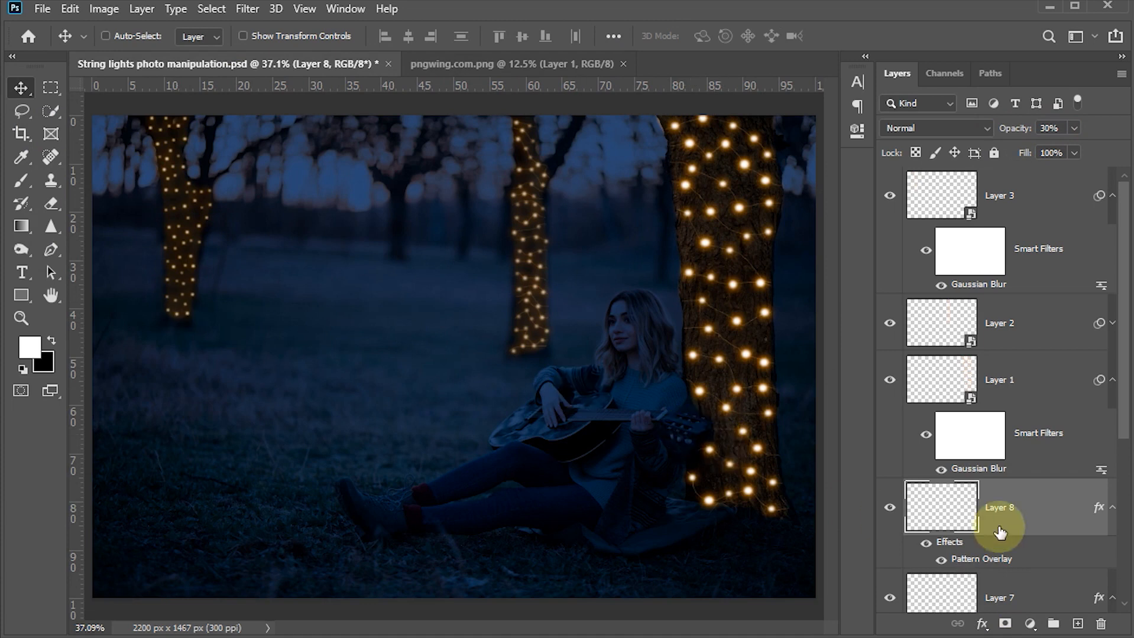
# Step: Add an orange (#ff8400) Solid Color fill layer directly above the Brightness/Contrast 1 layer and set its blend mode to Overlay
pyautogui.scroll(-5, 999, 529)
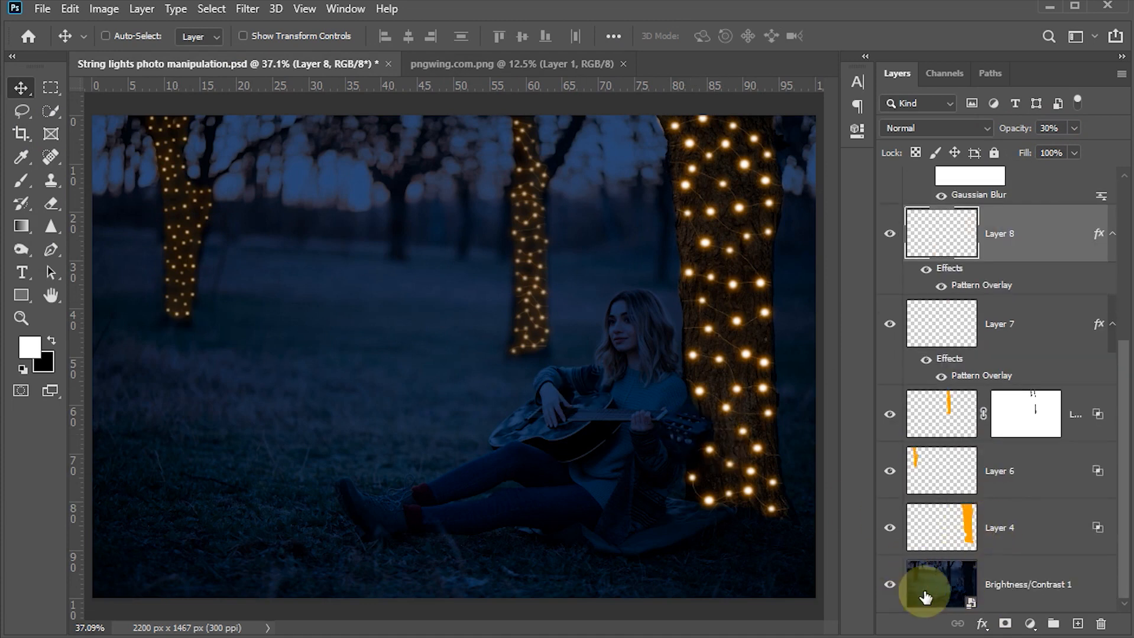
pyautogui.click(945, 589)
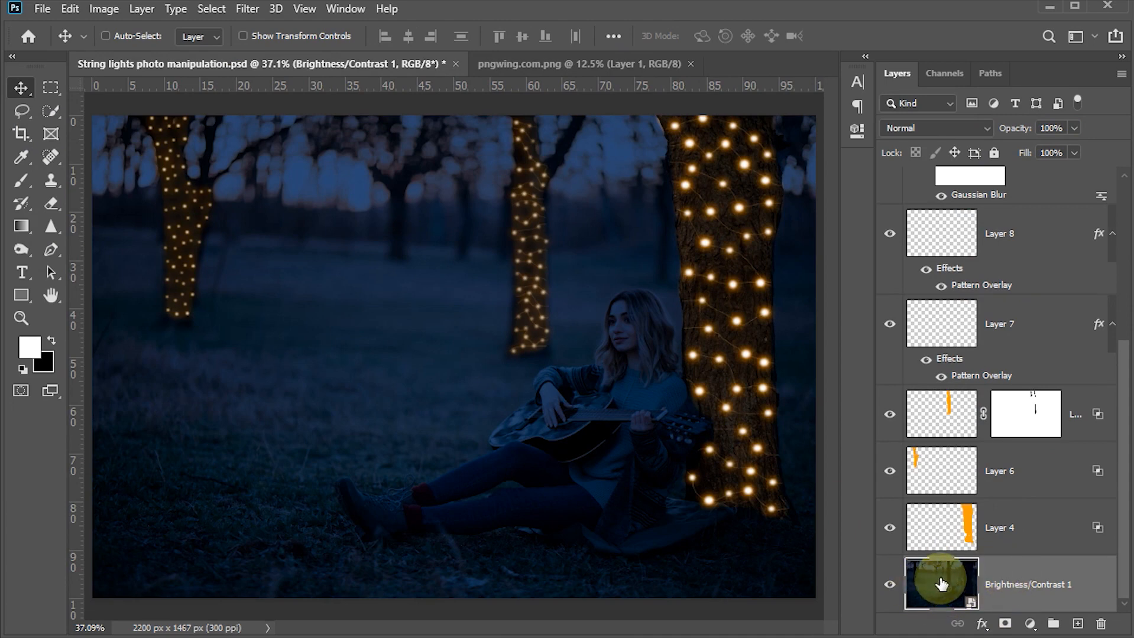
pyautogui.click(1030, 624)
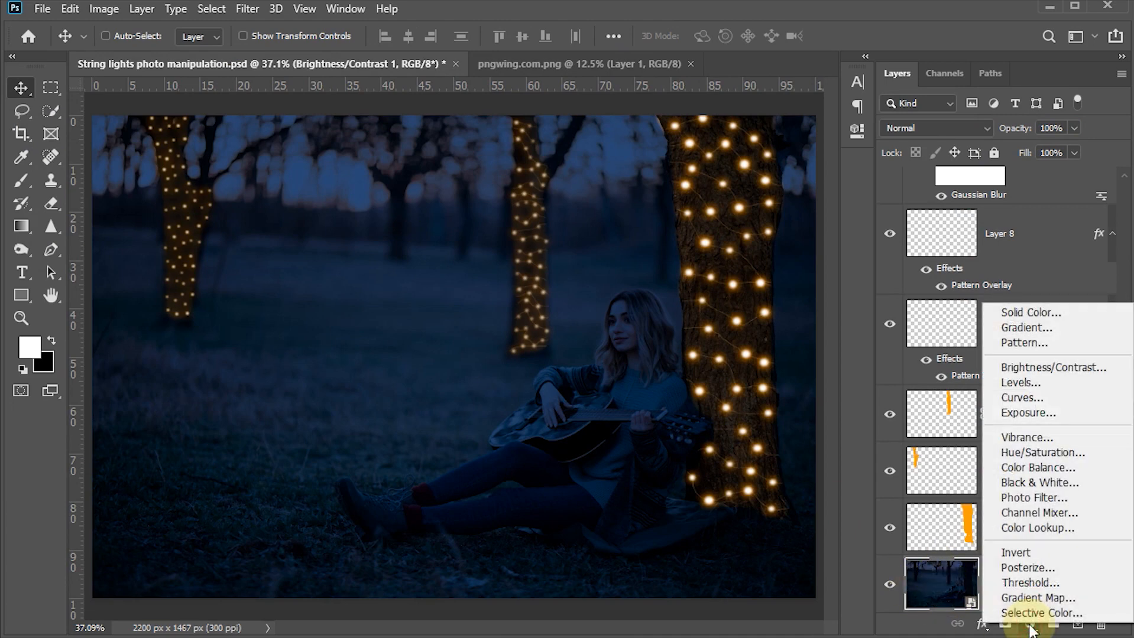
pyautogui.click(1036, 310)
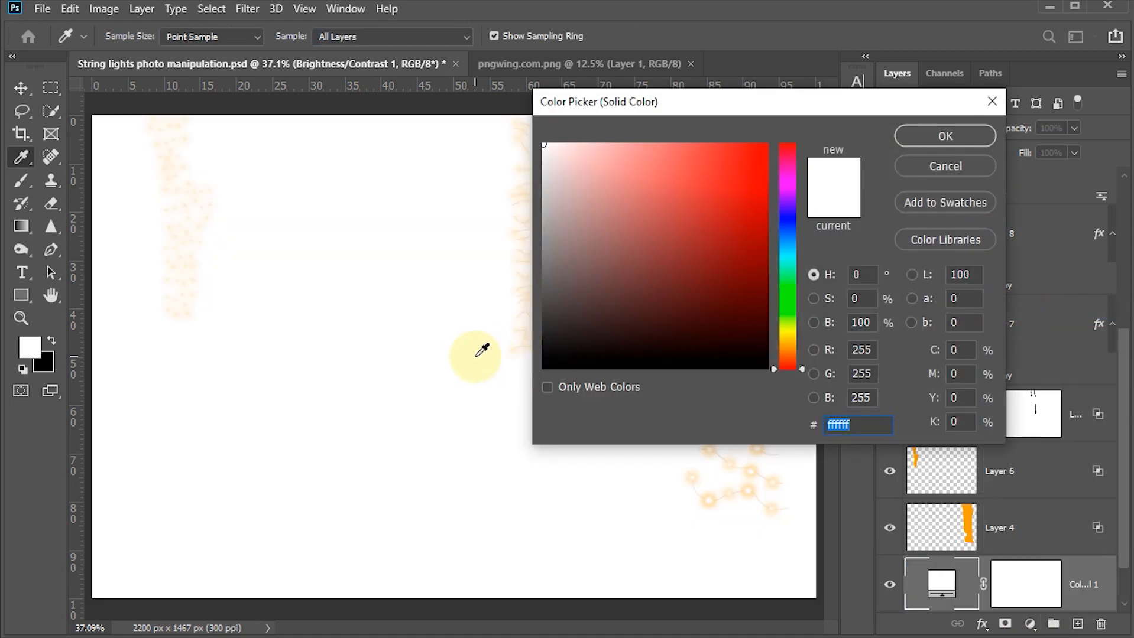
pyautogui.moveTo(799, 368)
pyautogui.mouseDown()
pyautogui.moveTo(799, 338)
pyautogui.moveTo(800, 348)
pyautogui.mouseUp()
pyautogui.moveTo(734, 201); pyautogui.dragTo(785, 118)
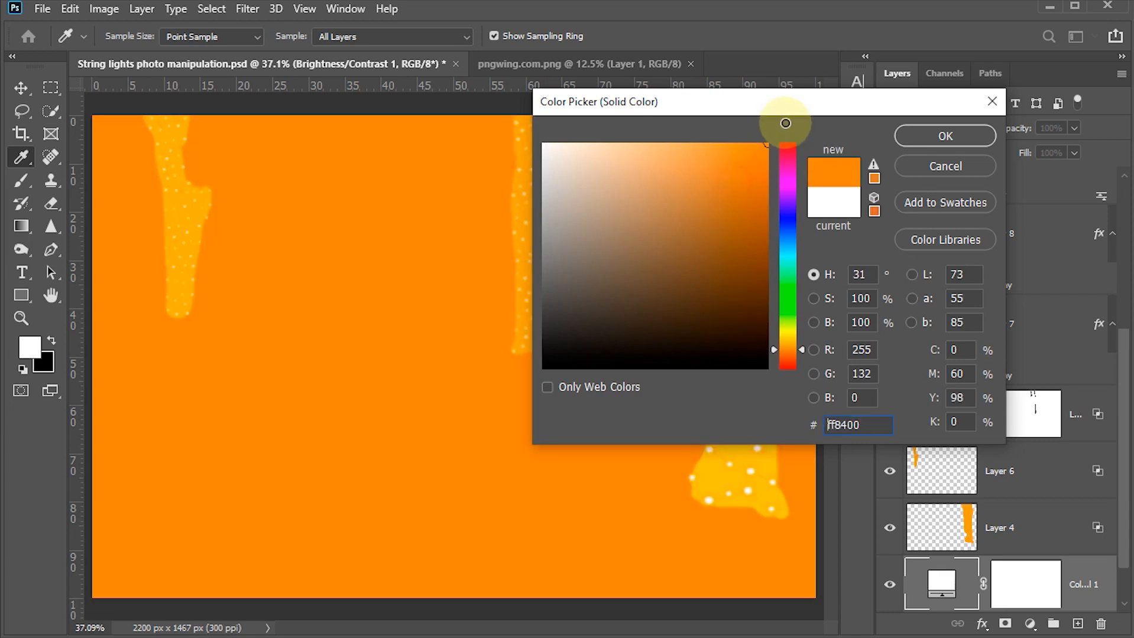
pyautogui.click(925, 137)
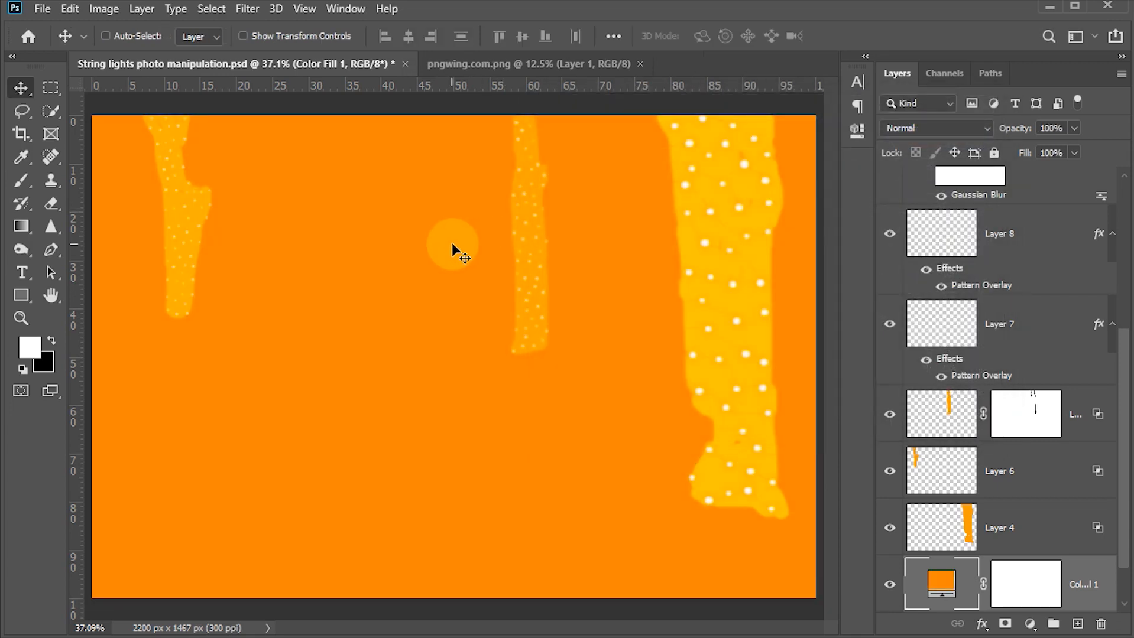
pyautogui.click(927, 123)
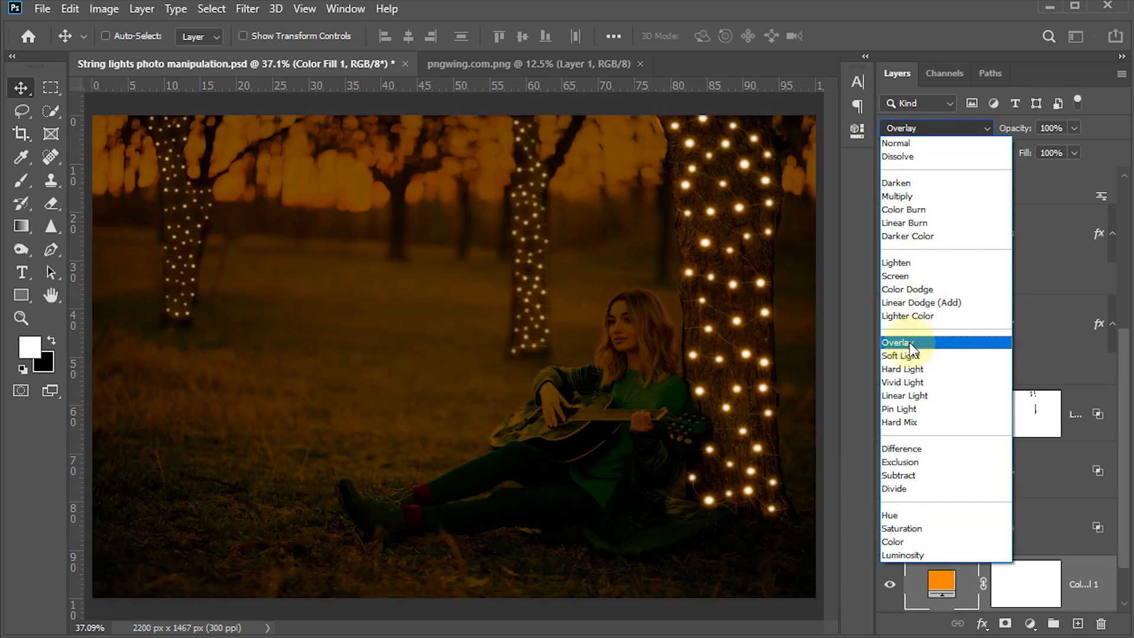
pyautogui.click(906, 344)
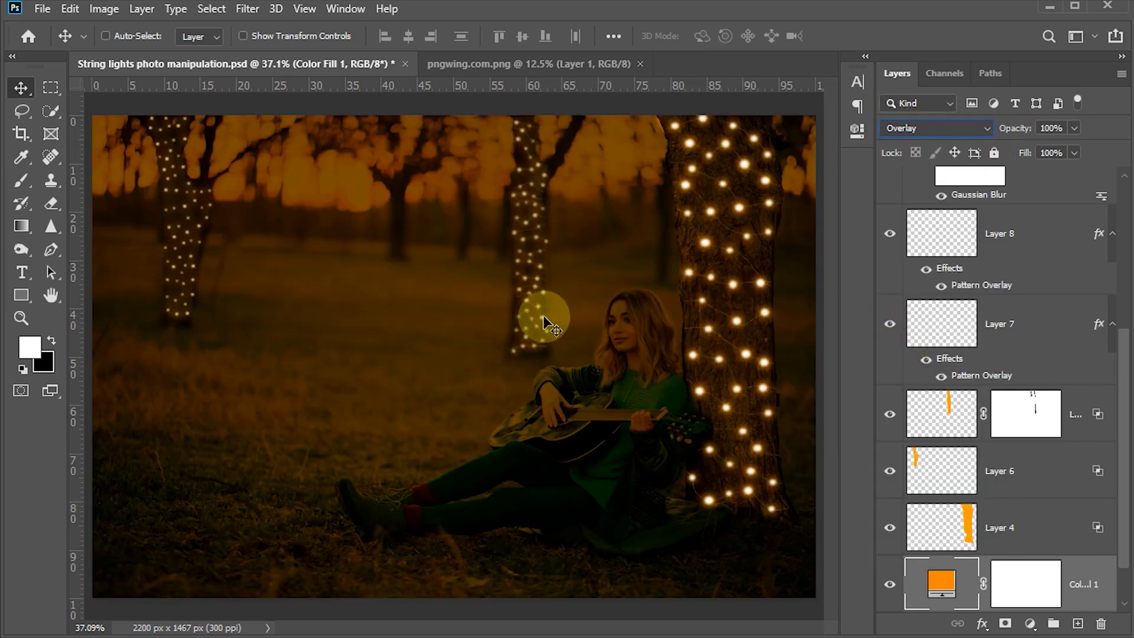
# Step: Split the black Underlying Layer slider in the orange fill layer's Blend If settings to 0 / 56
pyautogui.doubleClick(1099, 600)
pyautogui.moveTo(268, 84); pyautogui.dragTo(718, 36)
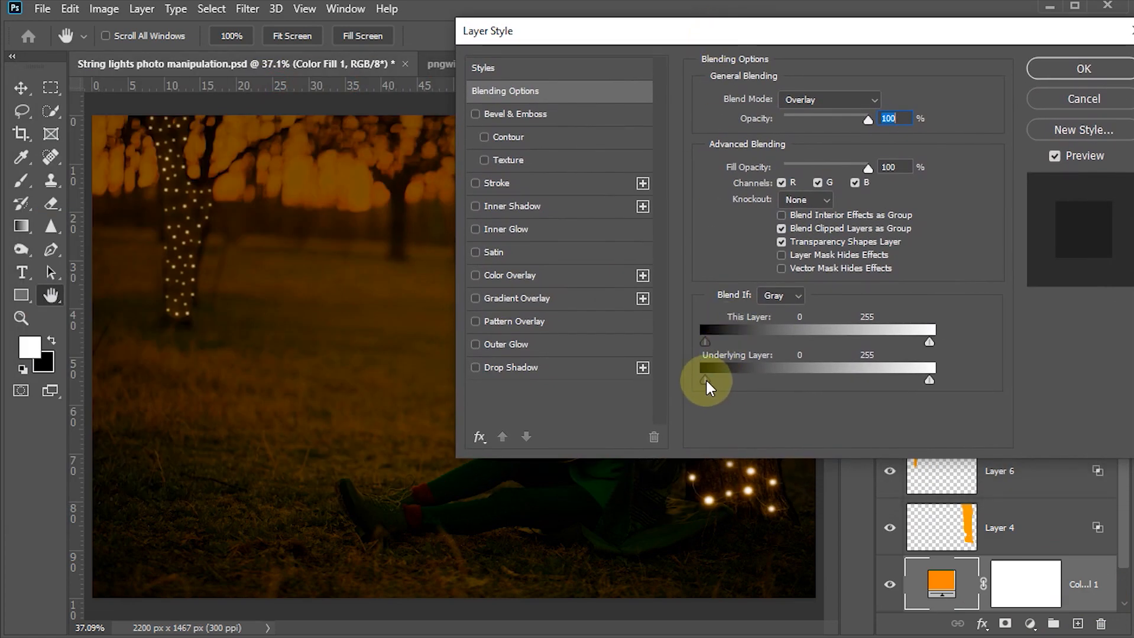
pyautogui.moveTo(711, 382); pyautogui.dragTo(768, 381)
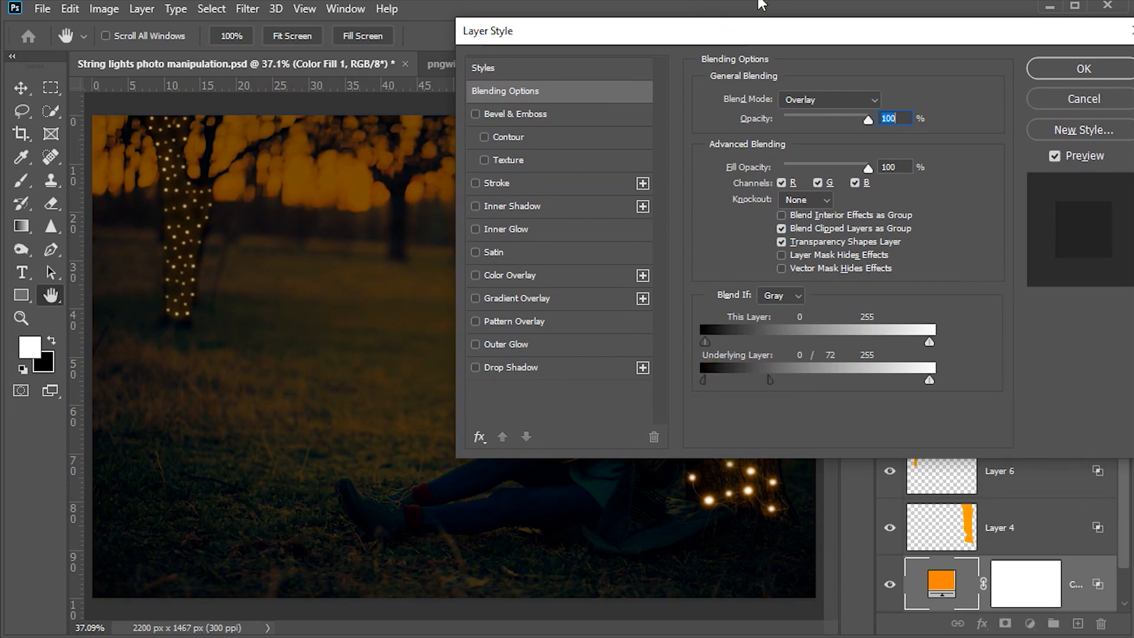
pyautogui.moveTo(866, 34); pyautogui.dragTo(340, 28)
pyautogui.moveTo(95, 377); pyautogui.dragTo(86, 377)
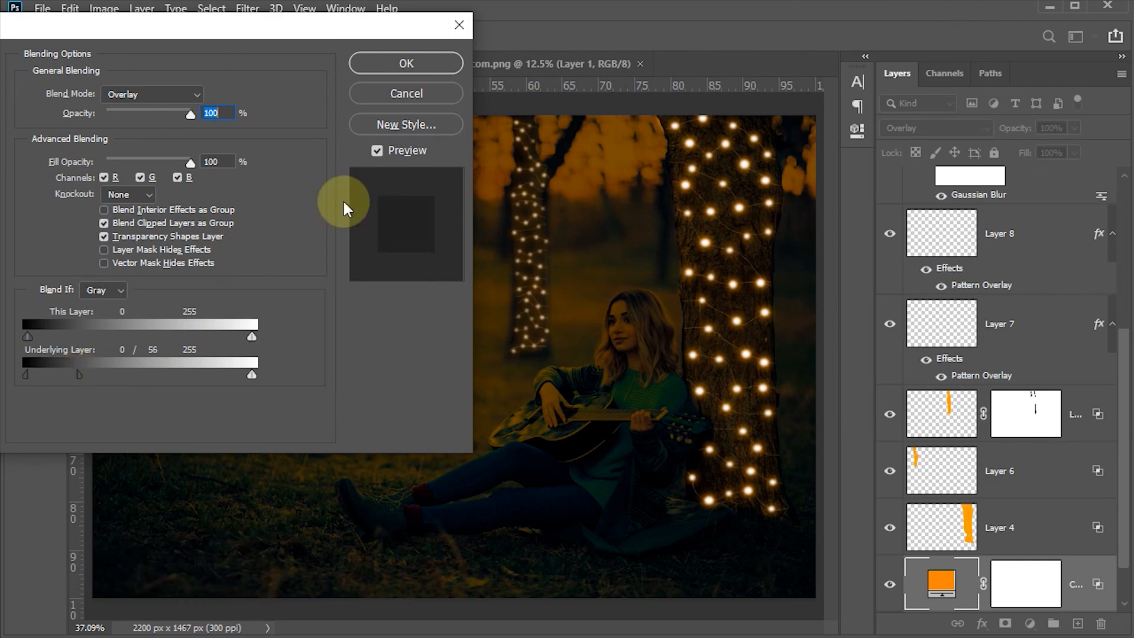
pyautogui.click(417, 63)
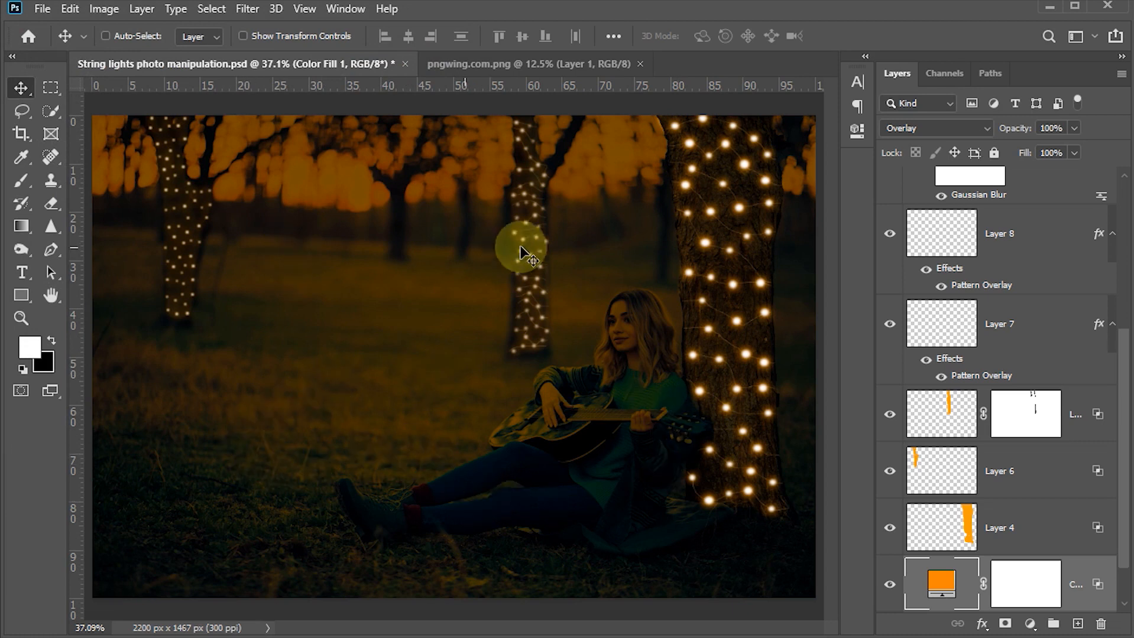
# Step: Paint black on the orange fill layer's mask with a soft 250 px brush across the sky and background trees
pyautogui.click(1024, 590)
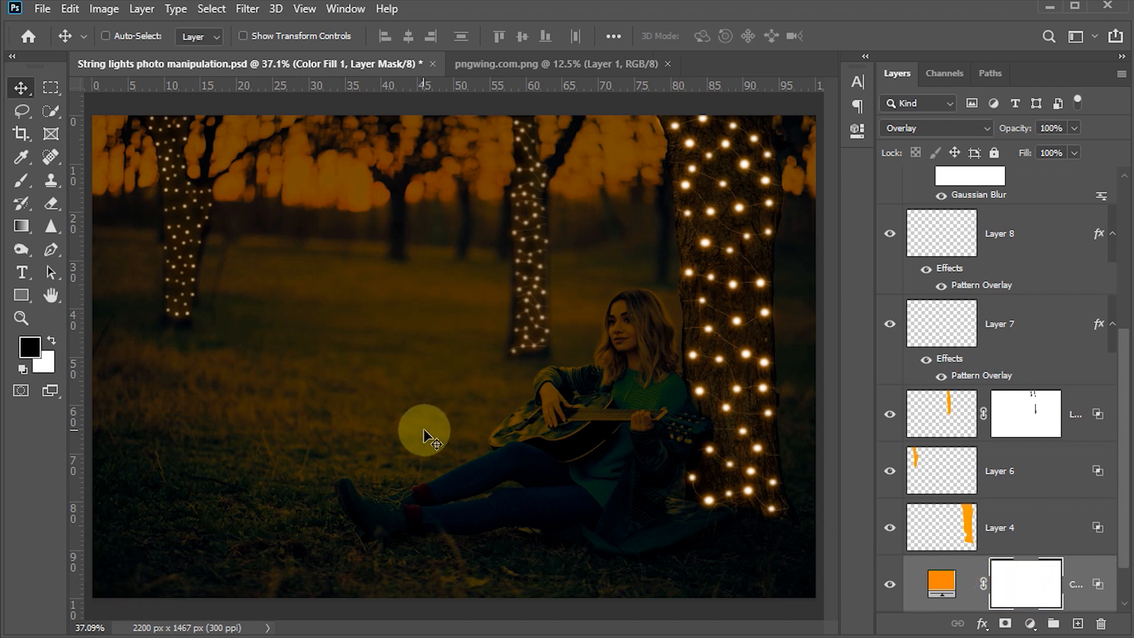
pyautogui.press('b')
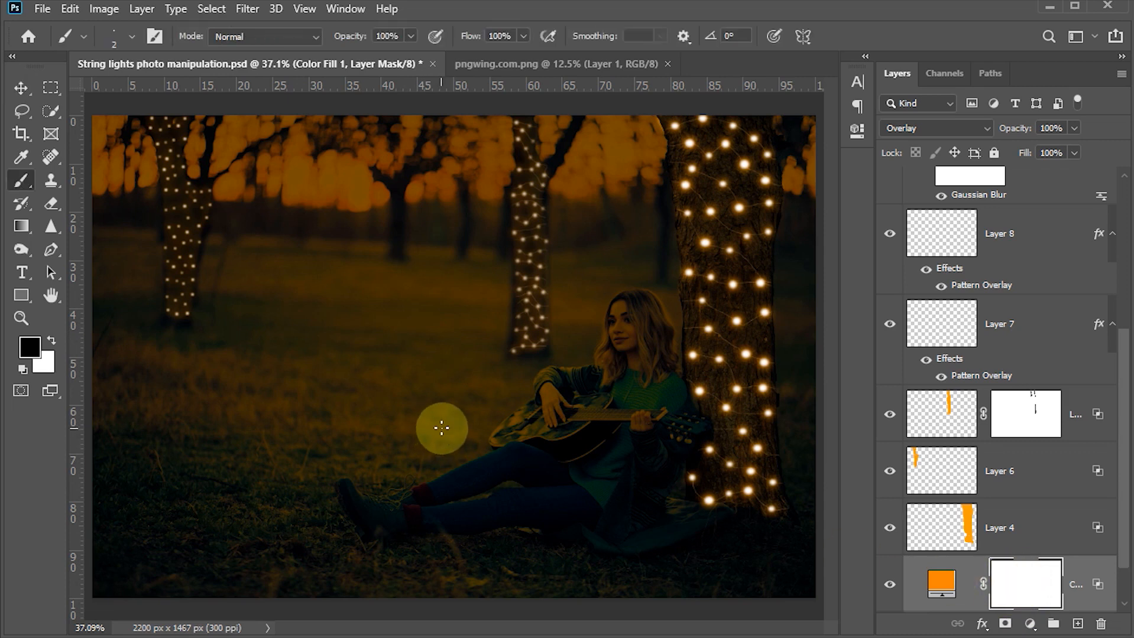
pyautogui.press(']')
pyautogui.press(']')
pyautogui.press(']')
pyautogui.press(']')
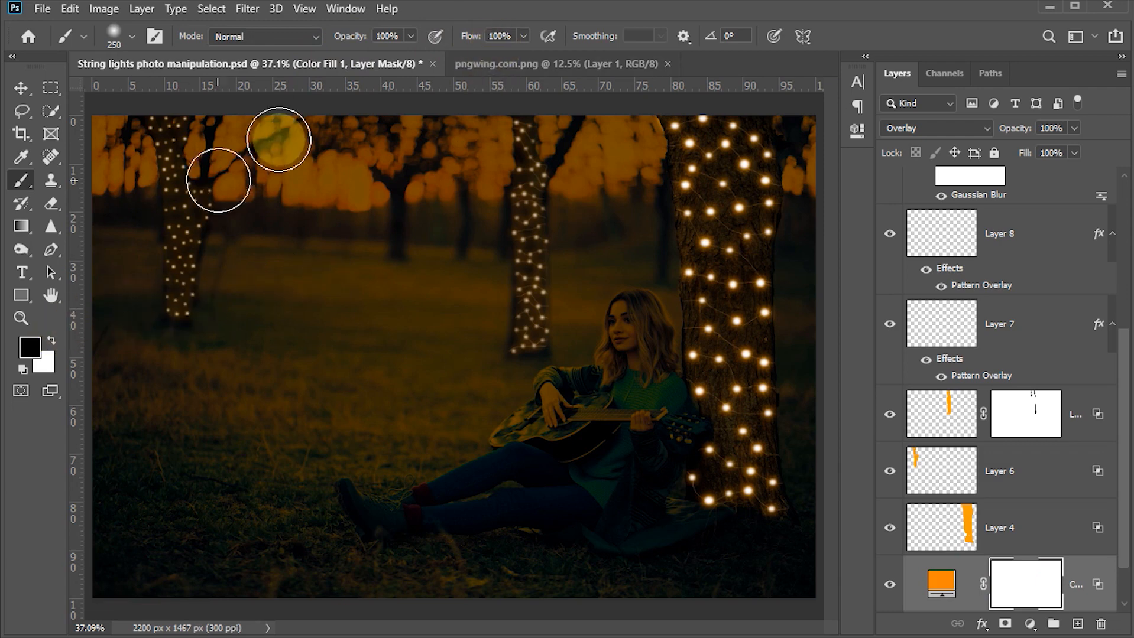
pyautogui.press('Tab')
pyautogui.moveTo(395, 147)
pyautogui.mouseDown()
pyautogui.moveTo(369, 124)
pyautogui.moveTo(190, 122)
pyautogui.moveTo(951, 117)
pyautogui.moveTo(931, 154)
pyautogui.moveTo(174, 169)
pyautogui.moveTo(764, 170)
pyautogui.moveTo(697, 171)
pyautogui.moveTo(919, 187)
pyautogui.moveTo(181, 195)
pyautogui.mouseUp()
pyautogui.press('Tab')
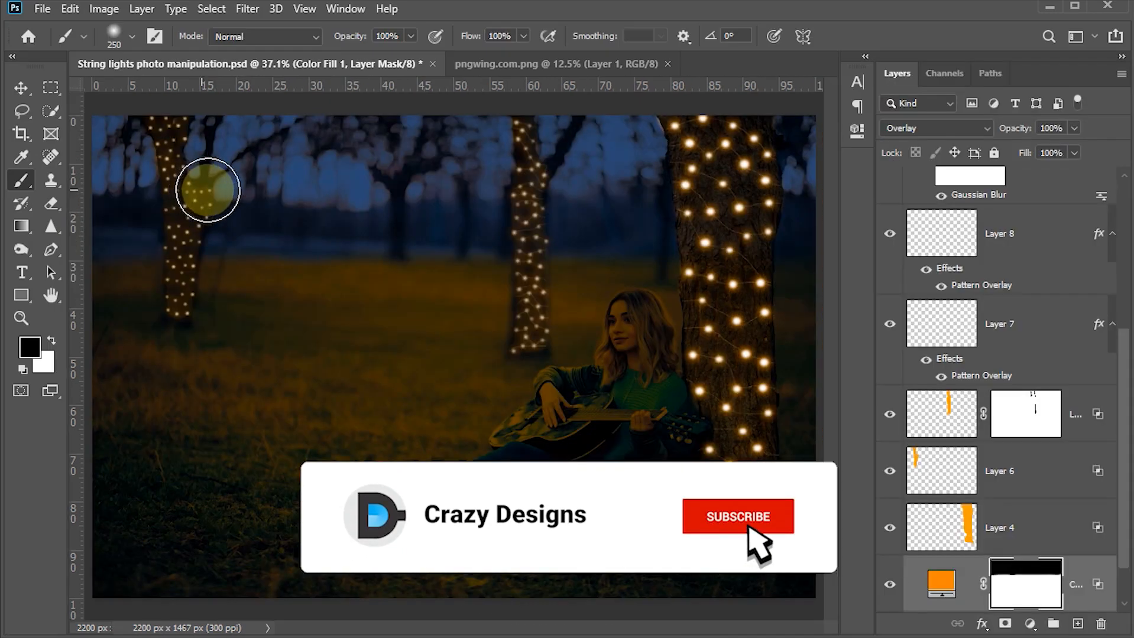
# Step: Set the brush opacity to 50% and paint the mask across the far edge of the grass to soften the orange transition
pyautogui.click(392, 36)
pyautogui.write('50')
pyautogui.press('Return')
pyautogui.press('Tab')
pyautogui.moveTo(235, 231)
pyautogui.mouseDown()
pyautogui.moveTo(737, 232)
pyautogui.moveTo(709, 231)
pyautogui.moveTo(1021, 249)
pyautogui.moveTo(882, 247)
pyautogui.mouseUp()
pyautogui.press('Tab')
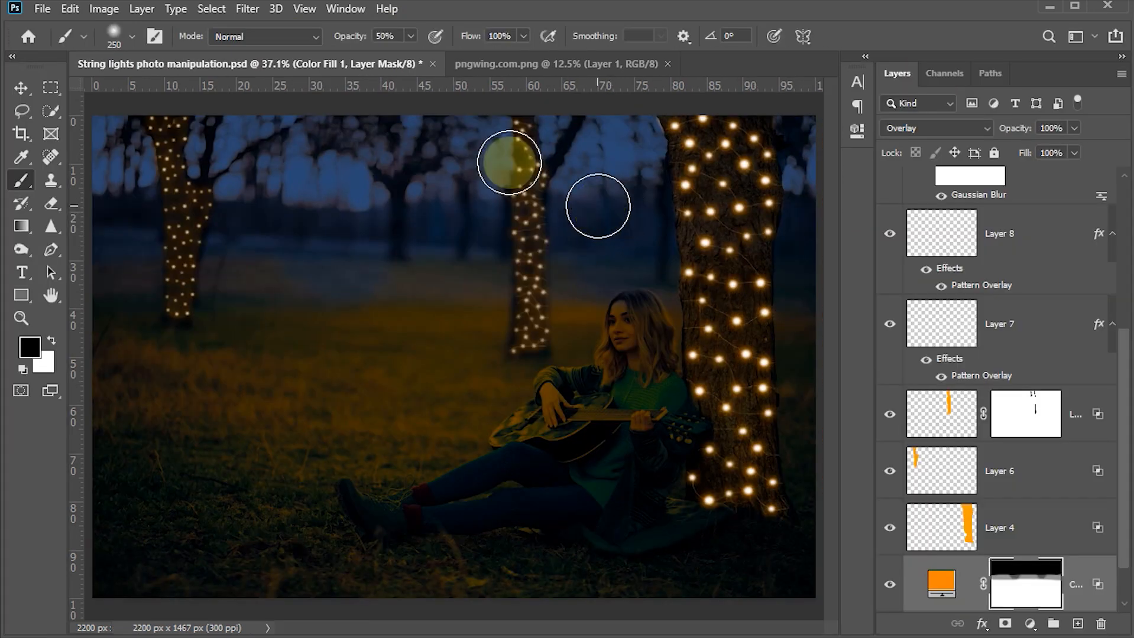
# Step: Lower the brush opacity and paint black on the orange fill layer's mask across the far grass, reaching from the photo's left side to the guitarist
pyautogui.click(392, 36)
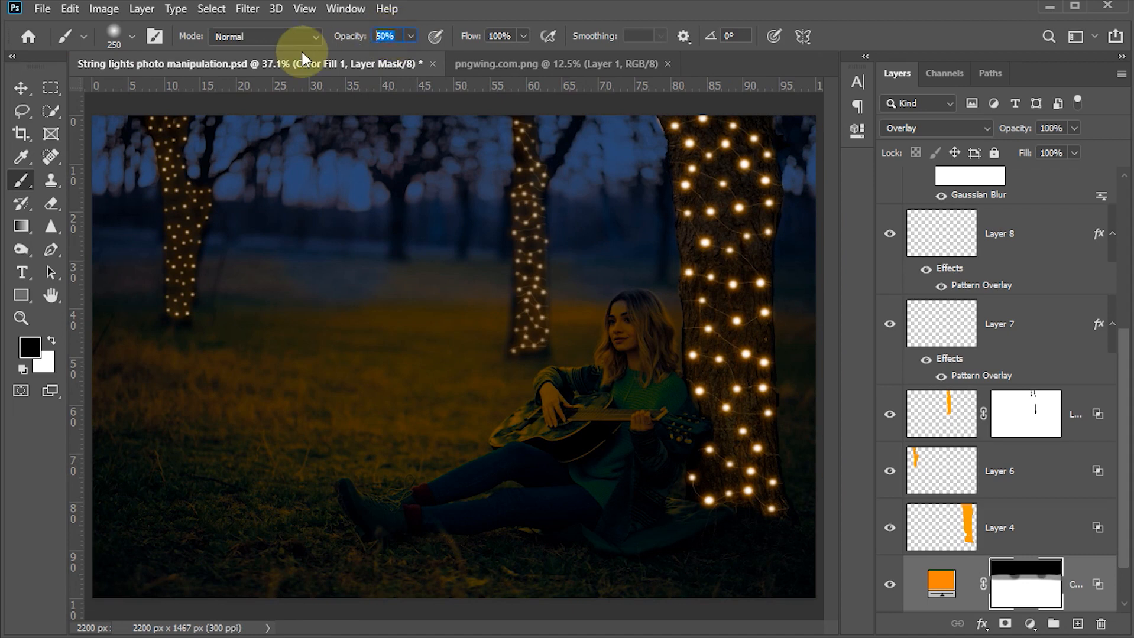
pyautogui.write('01')
pyautogui.click(383, 36)
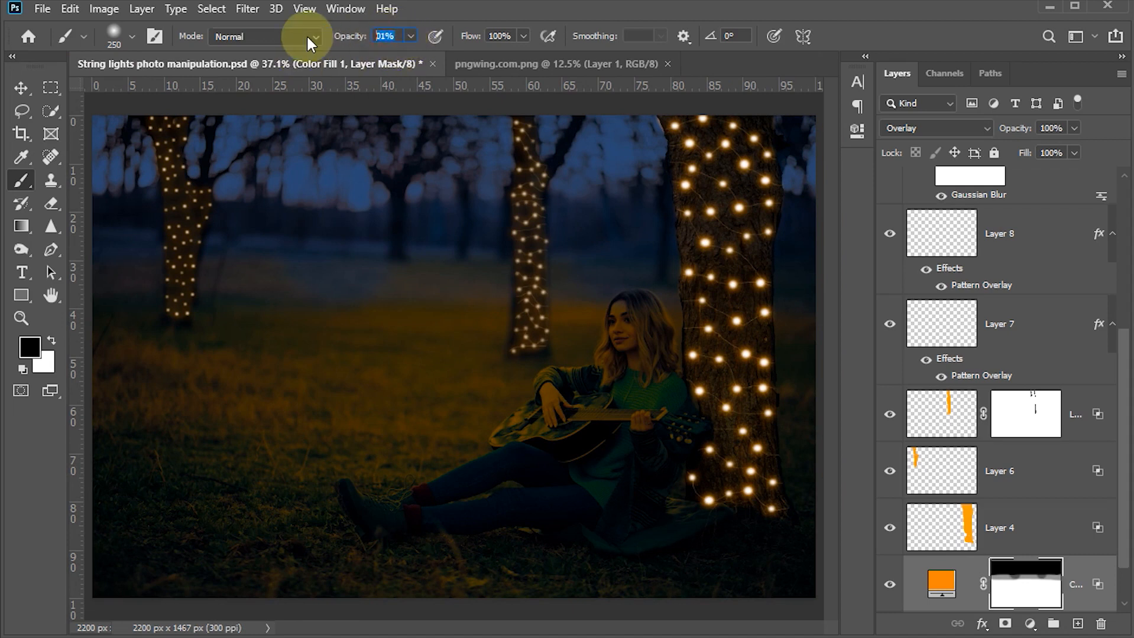
pyautogui.press('Tab')
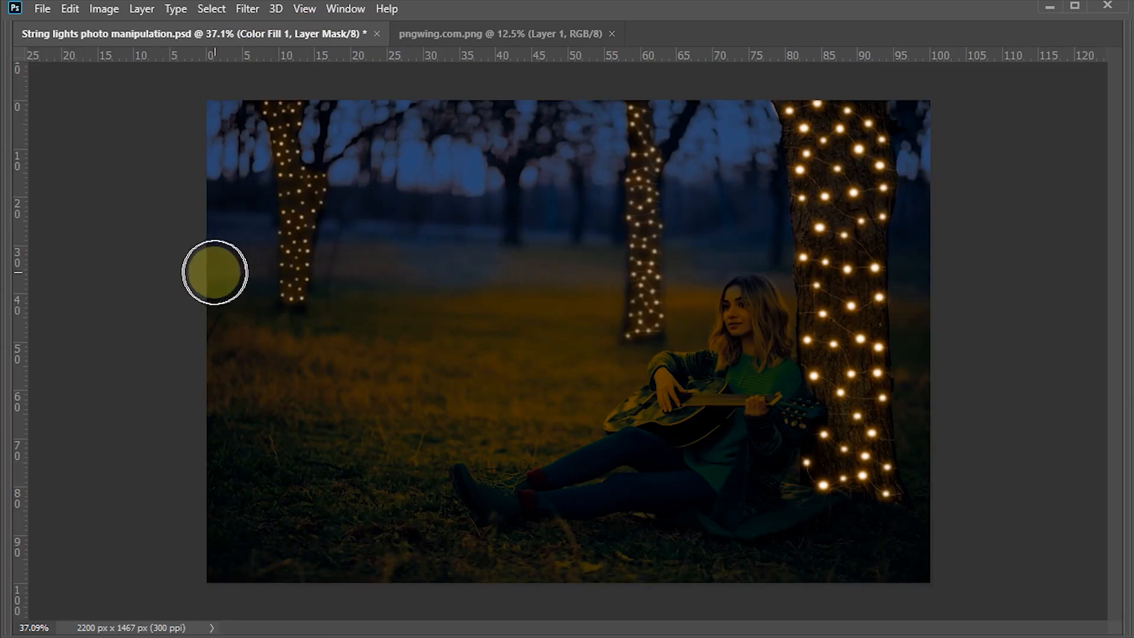
pyautogui.moveTo(245, 271); pyautogui.dragTo(465, 273)
pyautogui.moveTo(279, 260); pyautogui.dragTo(580, 273)
pyautogui.moveTo(472, 275); pyautogui.dragTo(602, 276)
pyautogui.moveTo(491, 278); pyautogui.dragTo(813, 283)
pyautogui.moveTo(761, 283); pyautogui.dragTo(846, 282)
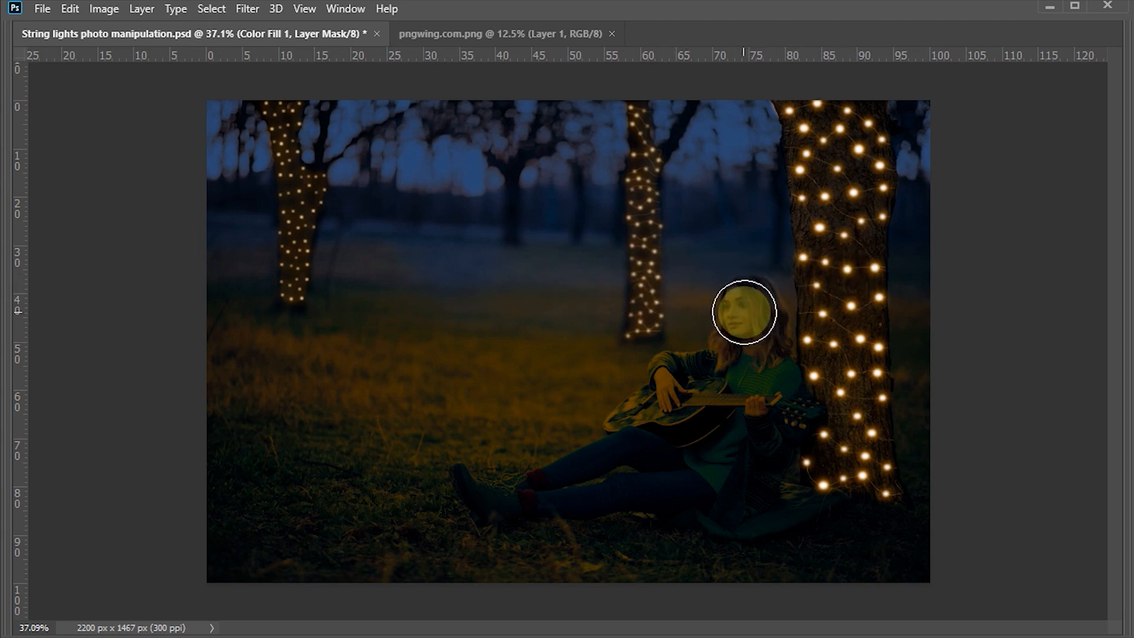
# Step: Resize the brush to 200 px and fade the orange around the guitarist's head, along the far grass and at the photo's right edge
pyautogui.moveTo(745, 316)
pyautogui.mouseDown()
pyautogui.moveTo(762, 346)
pyautogui.moveTo(781, 313)
pyautogui.moveTo(743, 303)
pyautogui.moveTo(745, 319)
pyautogui.moveTo(704, 361)
pyautogui.moveTo(664, 378)
pyautogui.moveTo(670, 401)
pyautogui.moveTo(663, 378)
pyautogui.moveTo(674, 404)
pyautogui.moveTo(660, 385)
pyautogui.moveTo(735, 417)
pyautogui.moveTo(768, 418)
pyautogui.moveTo(754, 401)
pyautogui.moveTo(785, 410)
pyautogui.moveTo(761, 409)
pyautogui.moveTo(896, 295)
pyautogui.mouseUp()
pyautogui.press(']')
pyautogui.moveTo(539, 287)
pyautogui.mouseDown()
pyautogui.moveTo(594, 291)
pyautogui.moveTo(521, 296)
pyautogui.mouseUp()
pyautogui.moveTo(516, 297); pyautogui.dragTo(630, 302)
pyautogui.moveTo(901, 306); pyautogui.dragTo(954, 304)
pyautogui.moveTo(926, 372); pyautogui.dragTo(929, 415)
pyautogui.moveTo(293, 300); pyautogui.dragTo(398, 294)
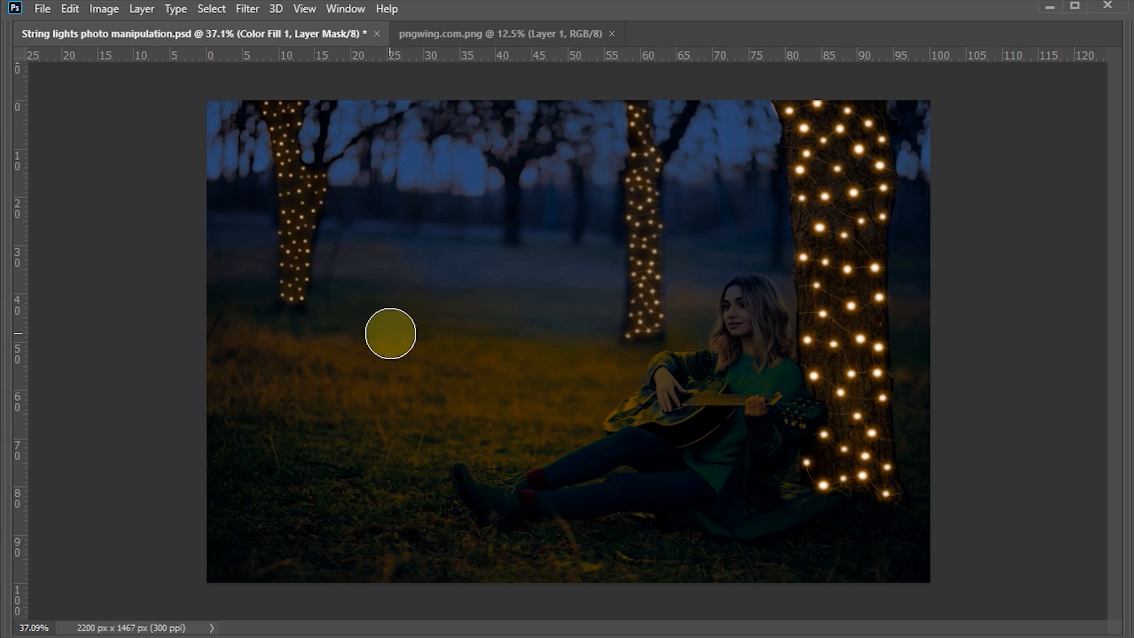
# Step: Make white the painting color and lightly restore orange along the far grass on the fill layer's mask
pyautogui.press('Tab')
pyautogui.click(51, 341)
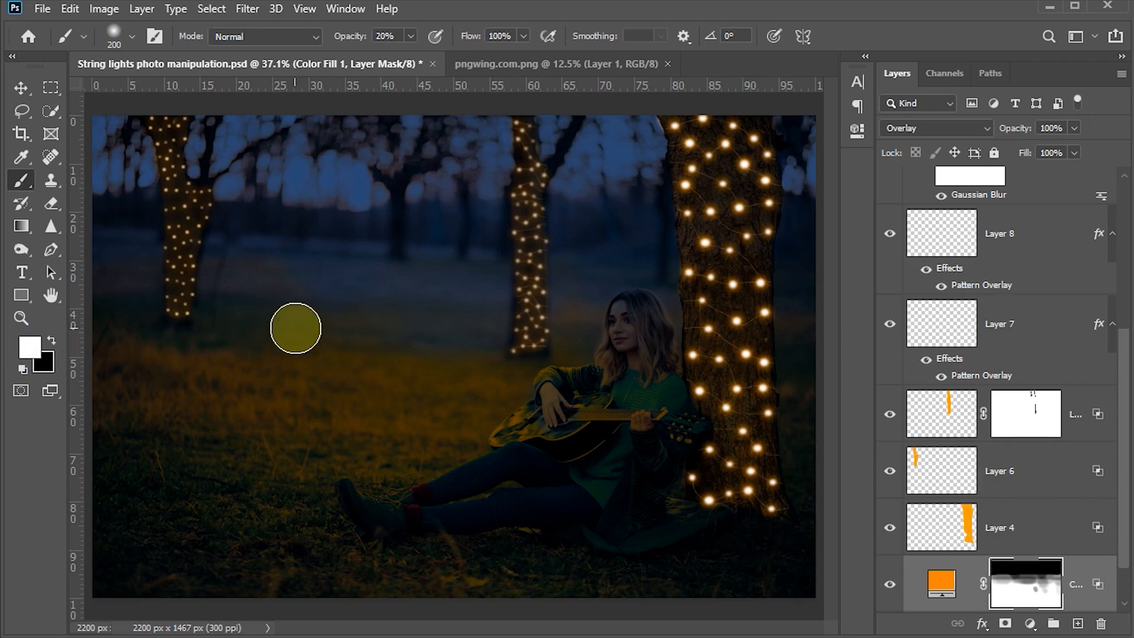
pyautogui.press('Tab')
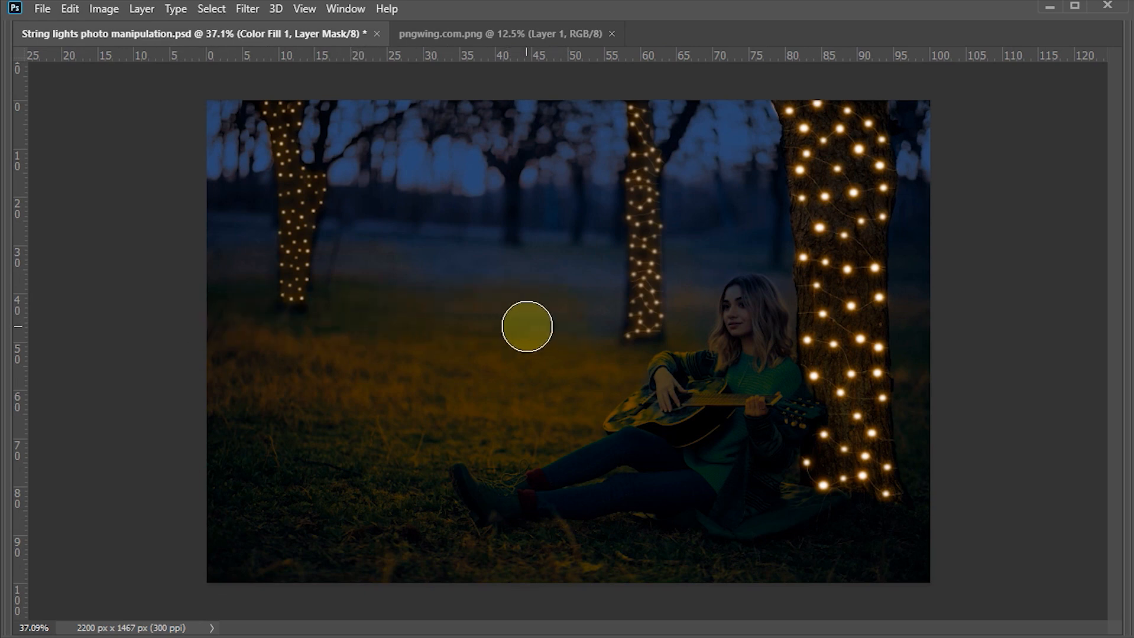
pyautogui.press('Tab')
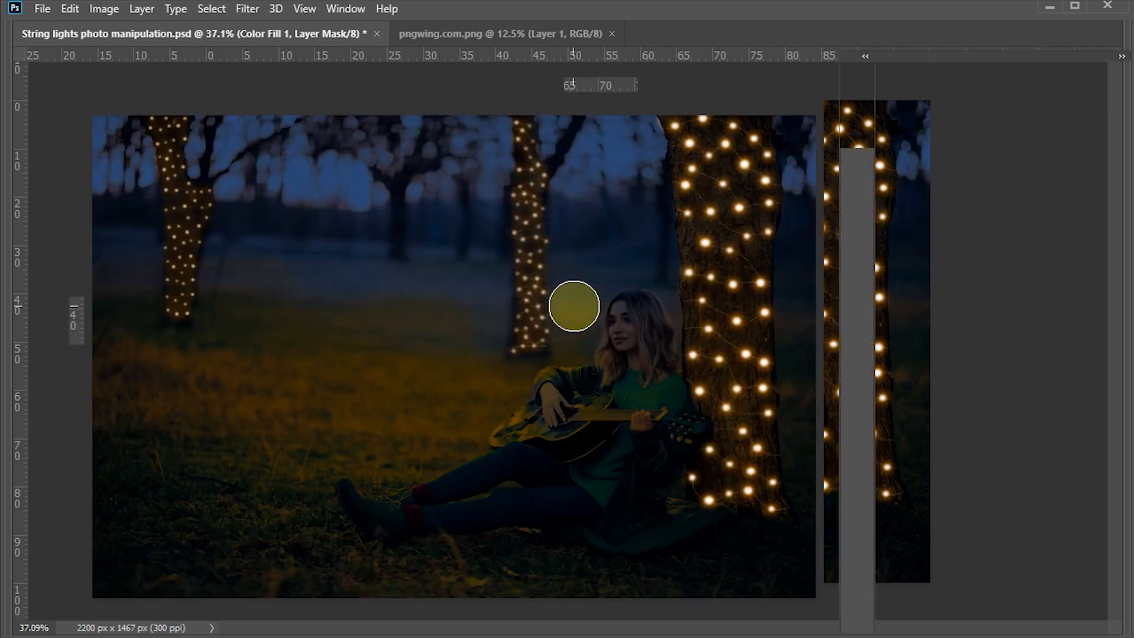
pyautogui.press('x')
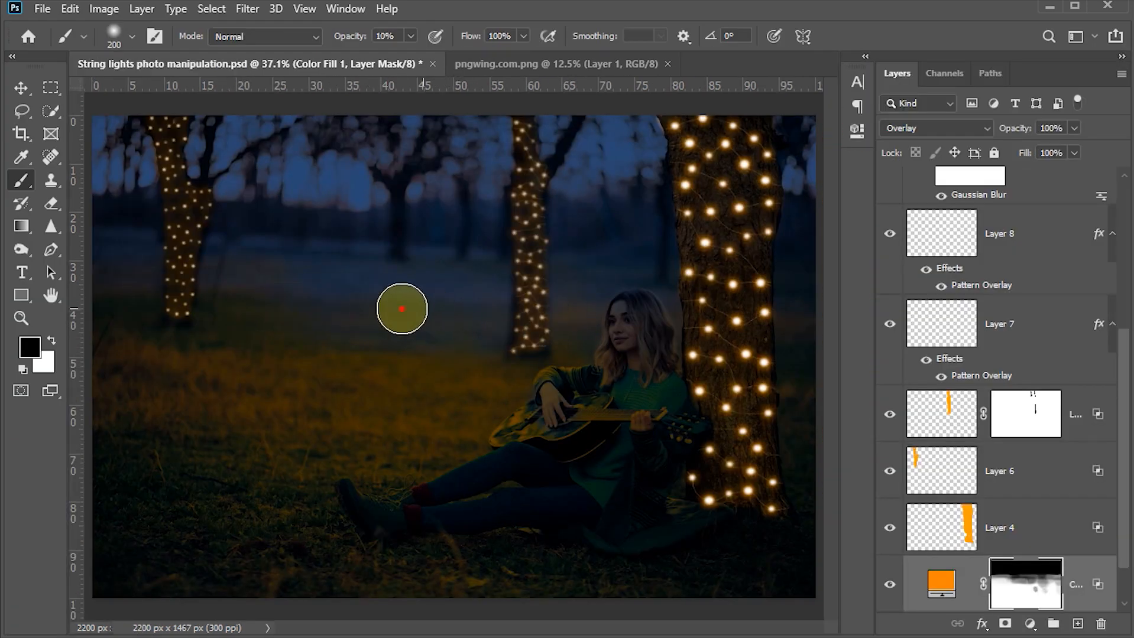
# Step: Soften the orange transition along the far grass with black at 10% brush opacity on the mask and save the document
pyautogui.moveTo(546, 299)
pyautogui.mouseDown()
pyautogui.moveTo(547, 325)
pyautogui.moveTo(567, 301)
pyautogui.mouseUp()
pyautogui.moveTo(798, 342)
pyautogui.mouseDown()
pyautogui.moveTo(802, 324)
pyautogui.moveTo(803, 360)
pyautogui.mouseUp()
pyautogui.press('Tab')
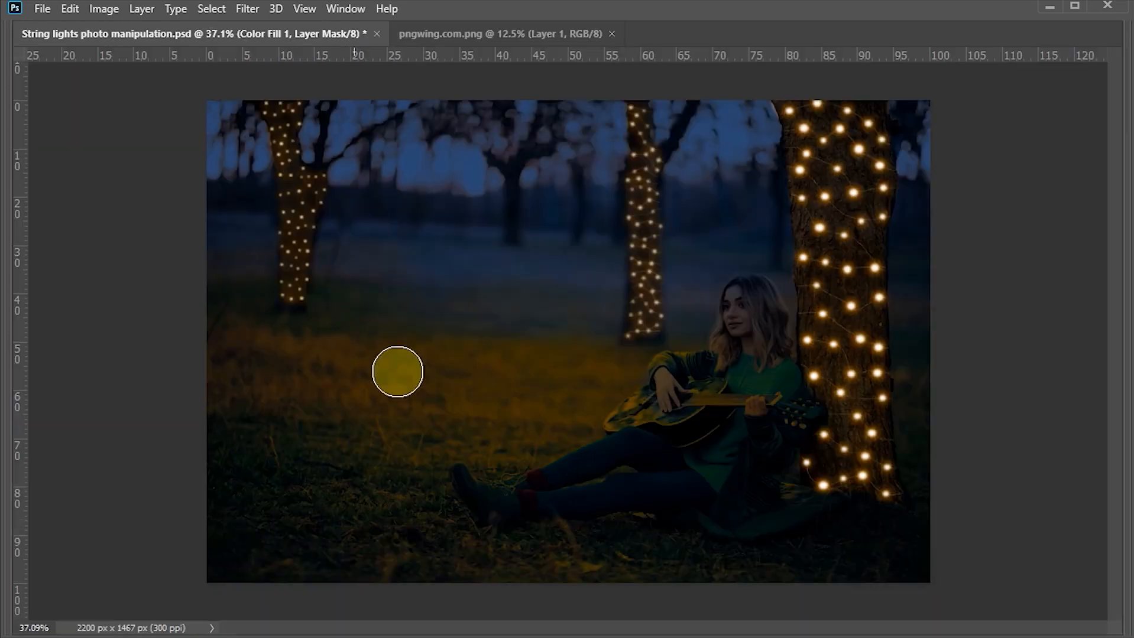
pyautogui.moveTo(235, 299)
pyautogui.mouseDown()
pyautogui.moveTo(220, 299)
pyautogui.moveTo(235, 293)
pyautogui.mouseUp()
pyautogui.moveTo(192, 291)
pyautogui.mouseDown()
pyautogui.moveTo(245, 268)
pyautogui.moveTo(211, 267)
pyautogui.mouseUp()
pyautogui.moveTo(436, 278); pyautogui.dragTo(523, 280)
pyautogui.moveTo(473, 279)
pyautogui.mouseDown()
pyautogui.moveTo(581, 283)
pyautogui.moveTo(477, 285)
pyautogui.mouseUp()
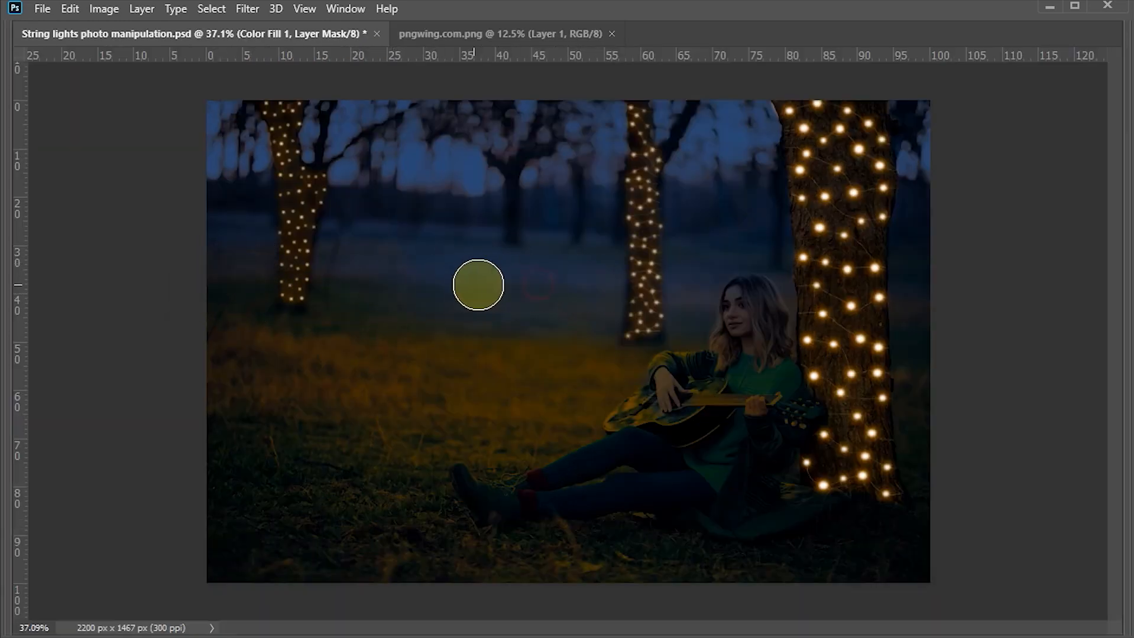
pyautogui.scroll(2, 484, 284)
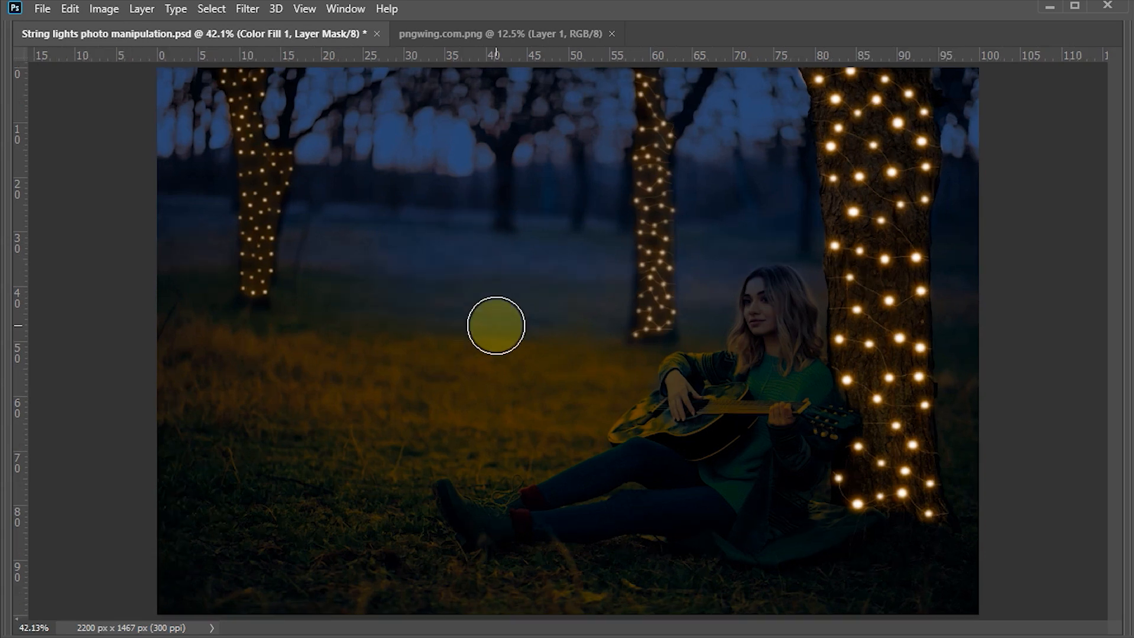
pyautogui.press('Tab')
pyautogui.scroll(-2, 495, 327)
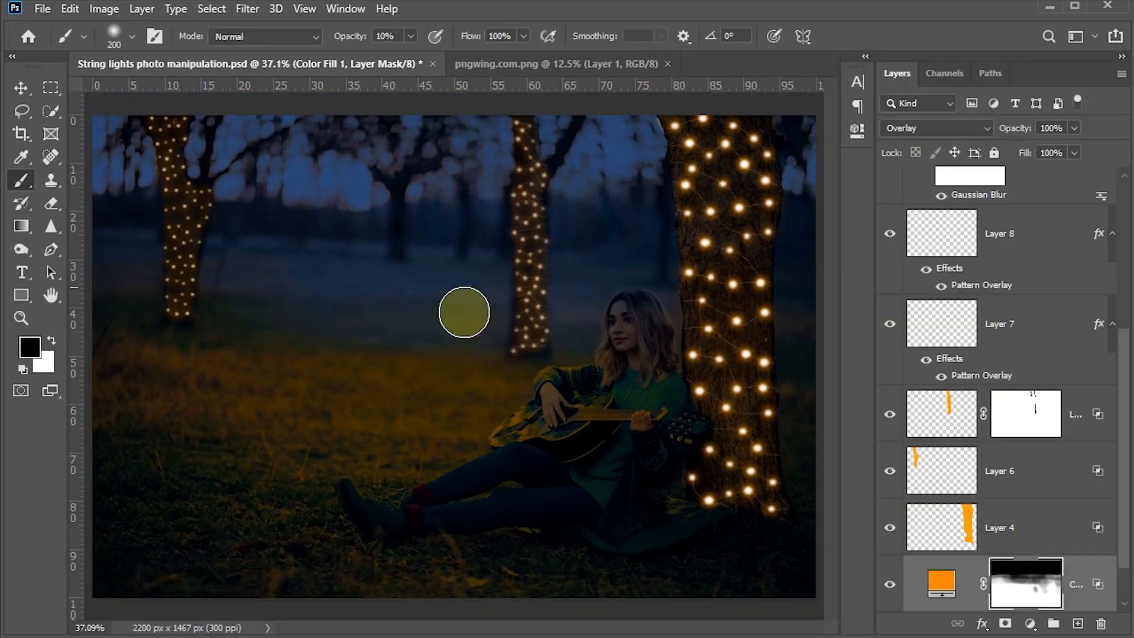
pyautogui.click(21, 88)
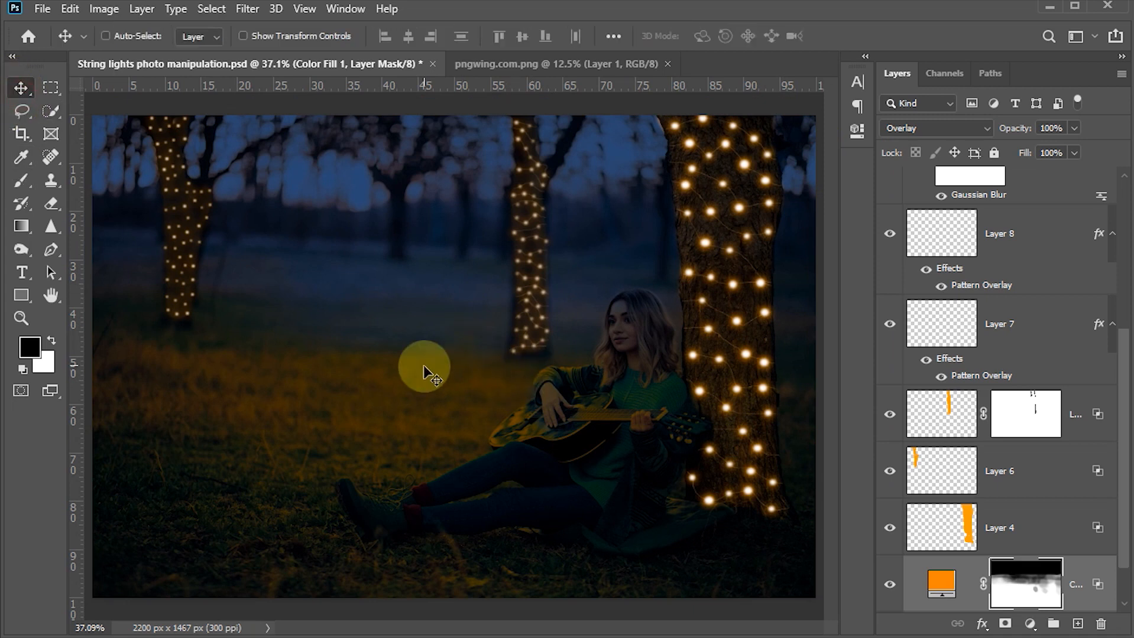
pyautogui.hotkey('ctrl', 's')
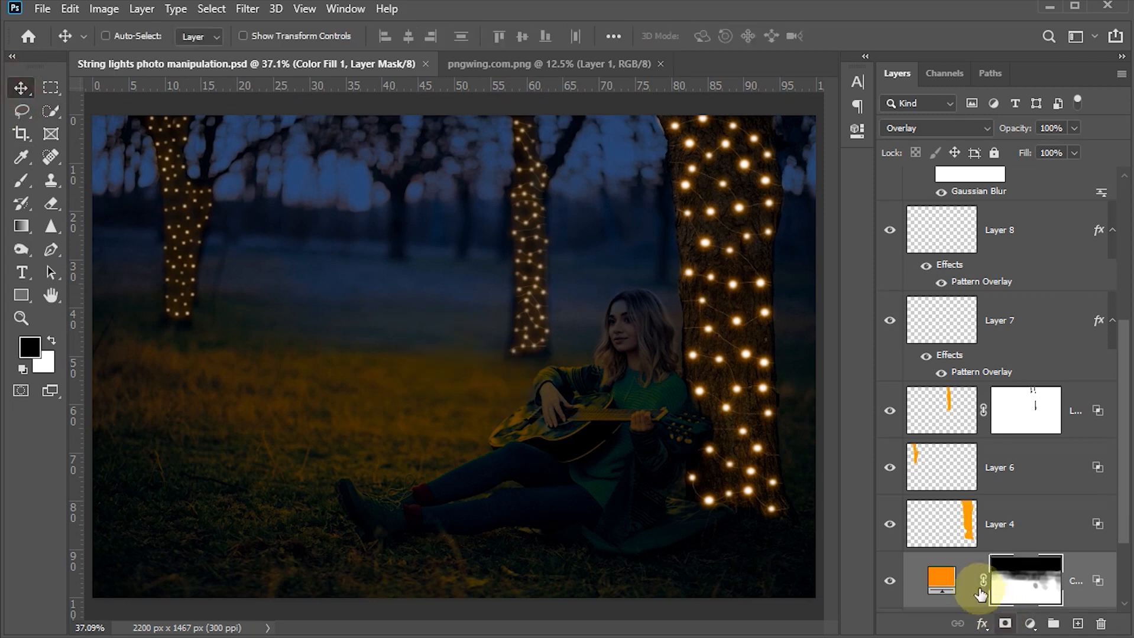
# Step: Group Layer 4 through Layer 8 and name the group "glow and wire"
pyautogui.click(948, 541)
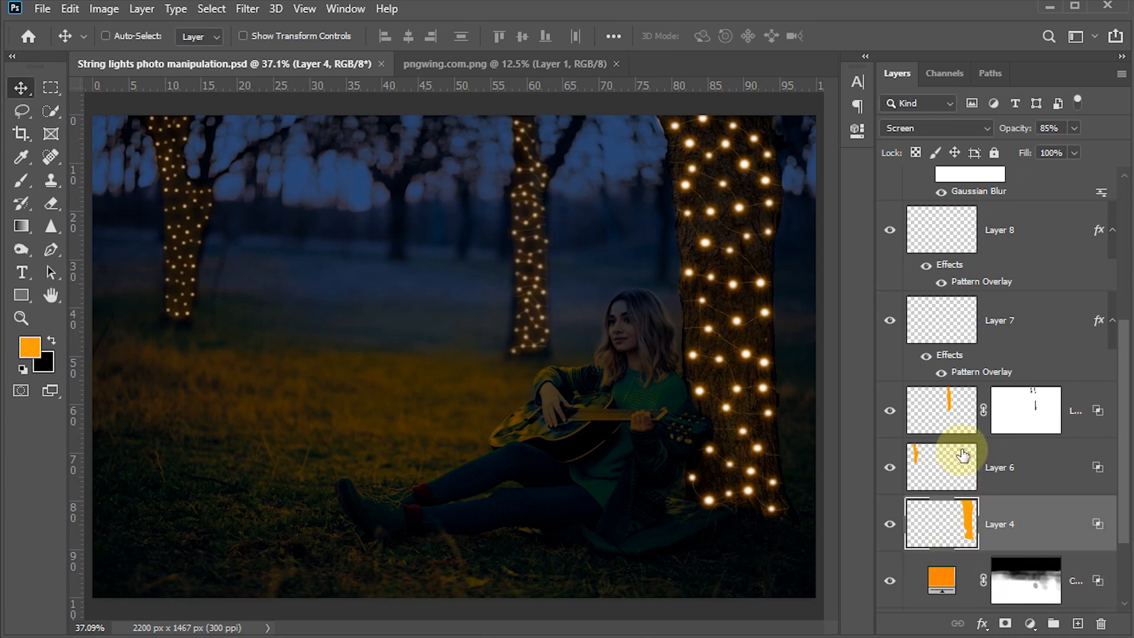
pyautogui.keyDown('shift'); pyautogui.click(948, 233); pyautogui.keyUp('shift')
pyautogui.hotkey('ctrl', 'g')
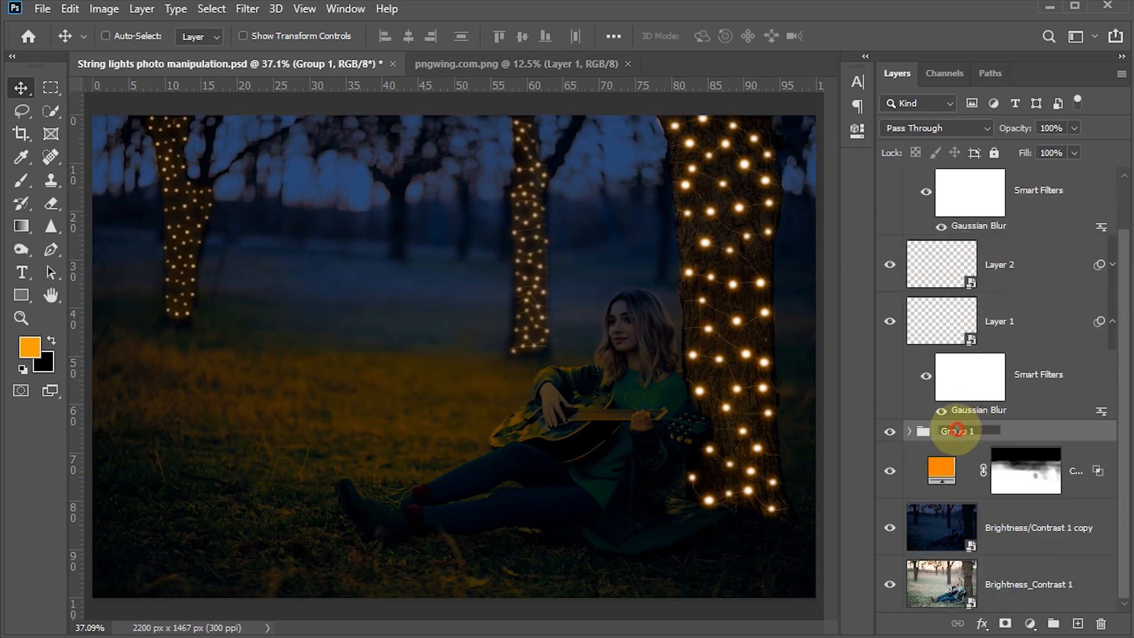
pyautogui.doubleClick(957, 430)
pyautogui.write('d wire')
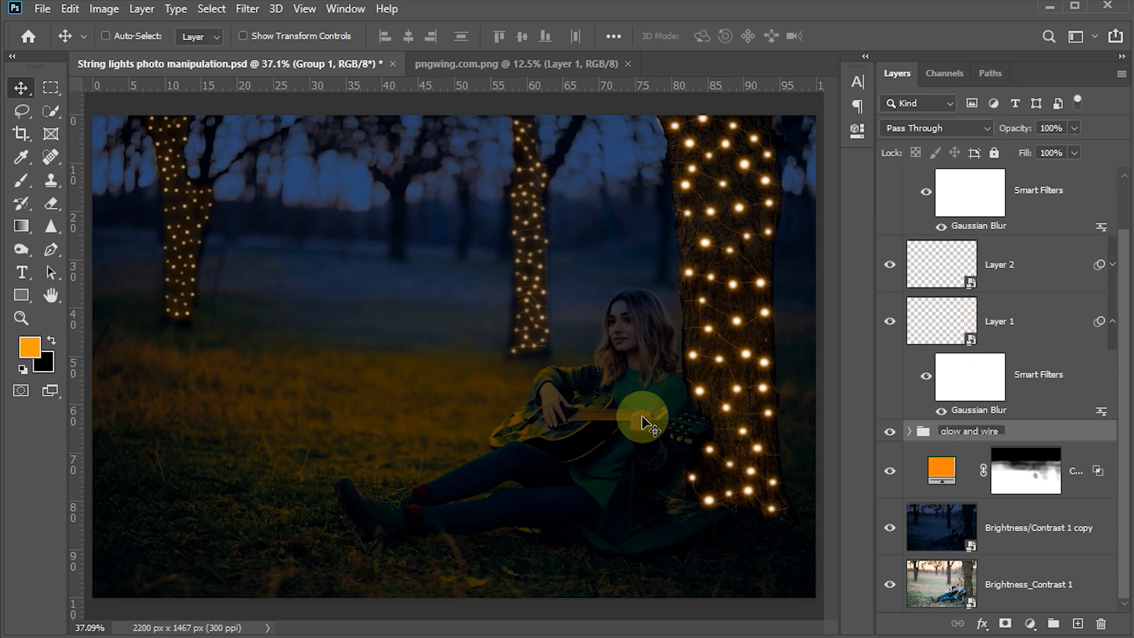
pyautogui.press('Return')
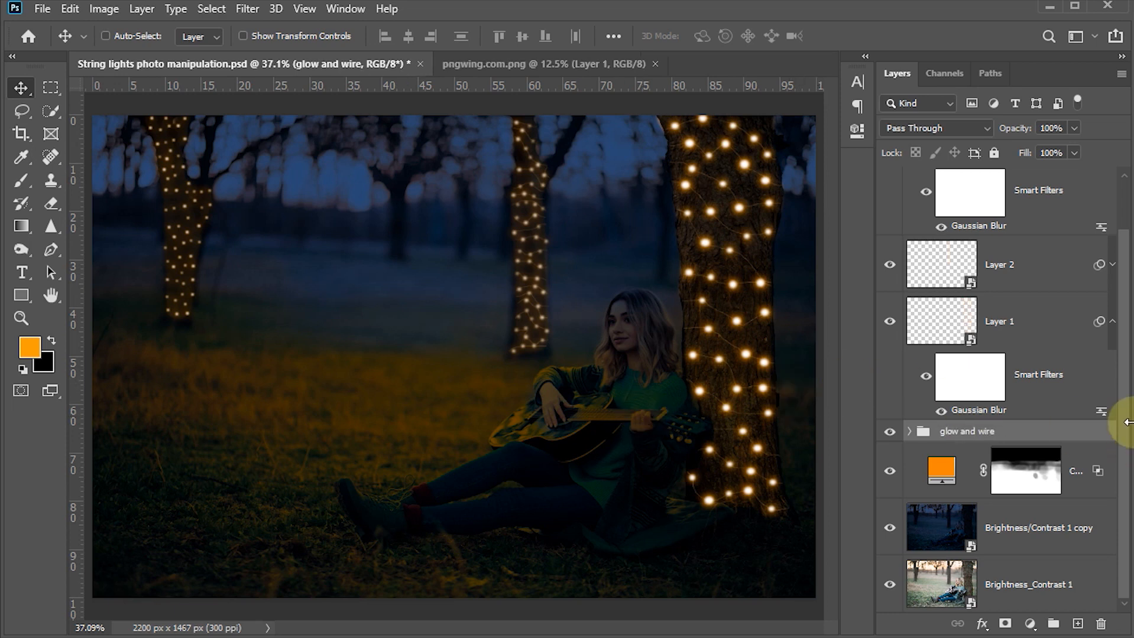
# Step: Group Layer 1, Layer 2 and Layer 3 and name the group "tree lights"
pyautogui.scroll(1, 1126, 379)
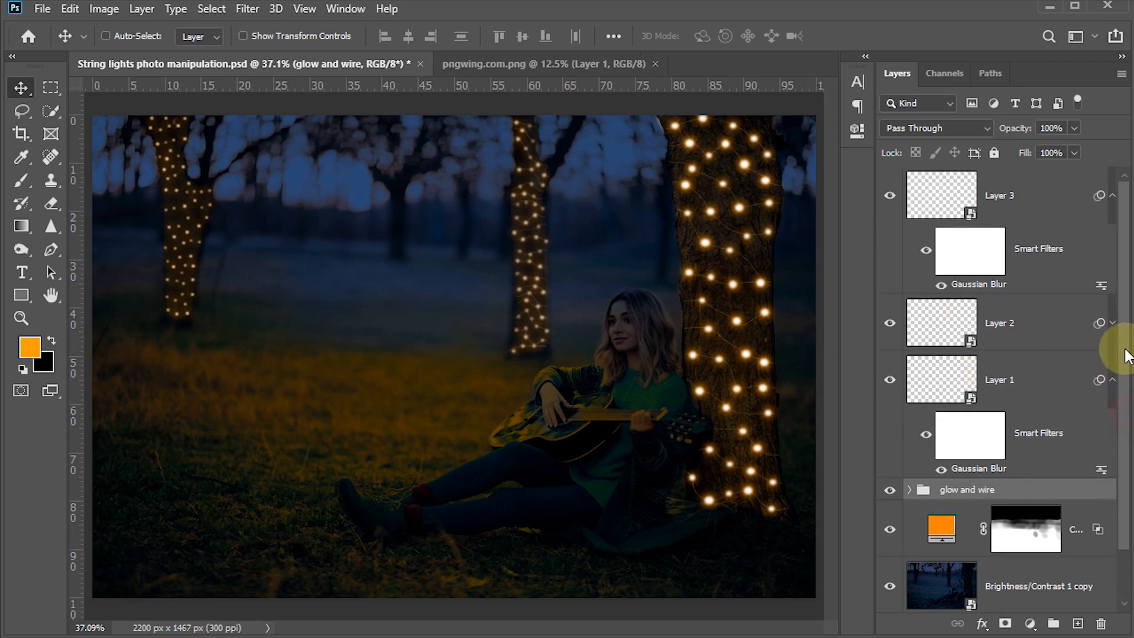
pyautogui.click(930, 206)
pyautogui.keyDown('shift'); pyautogui.click(931, 379); pyautogui.keyUp('shift')
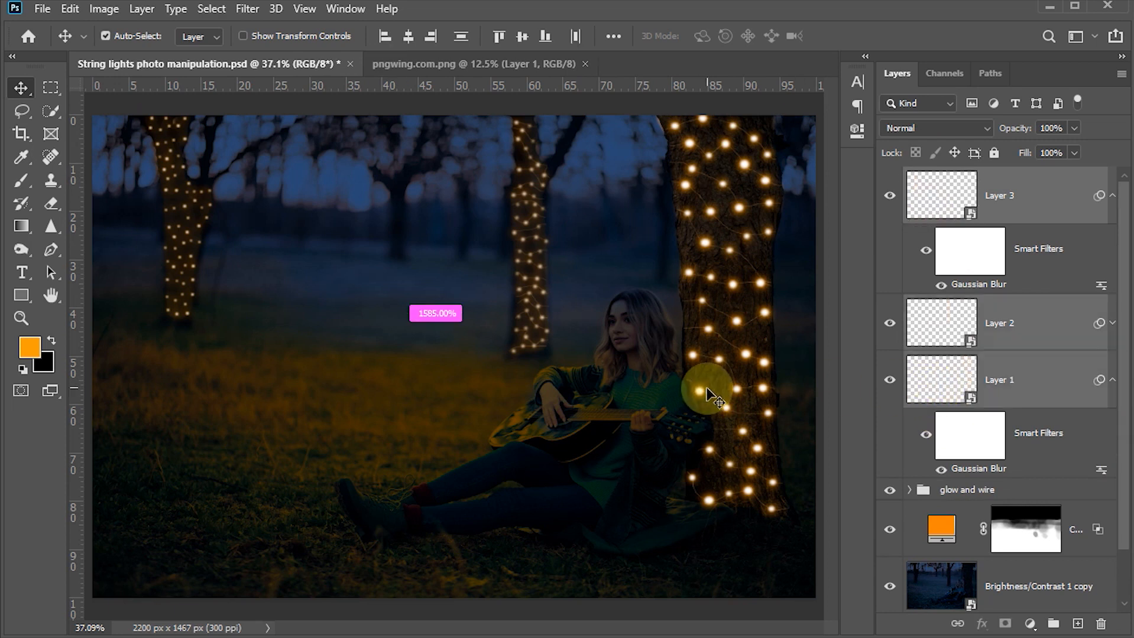
pyautogui.hotkey('ctrl', 'g')
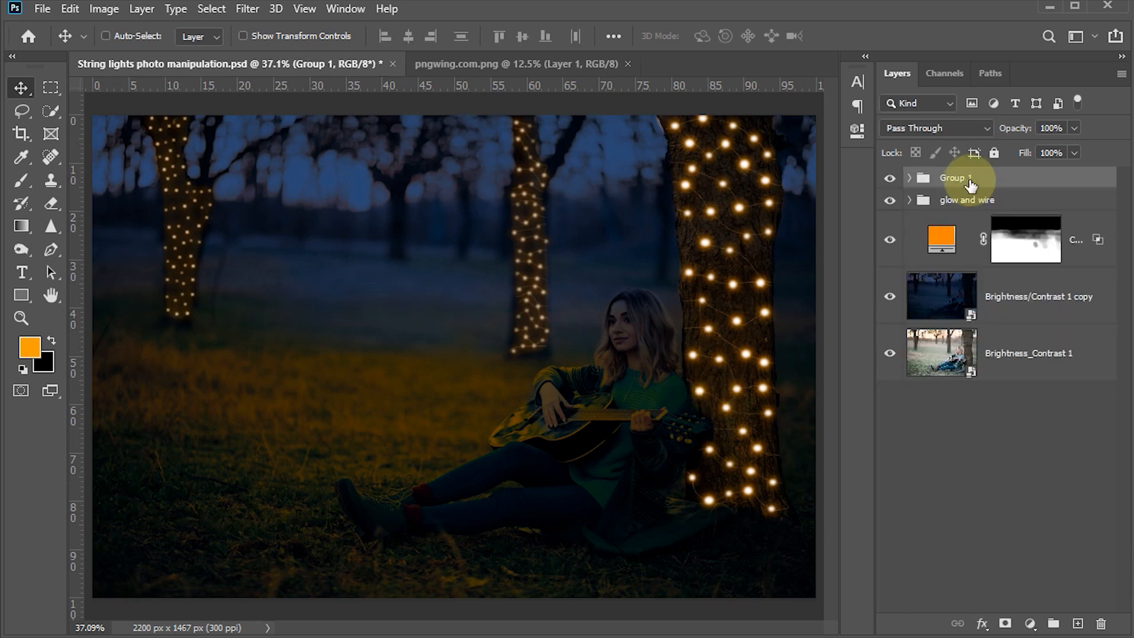
pyautogui.write('tree lights')
pyautogui.press('Return')
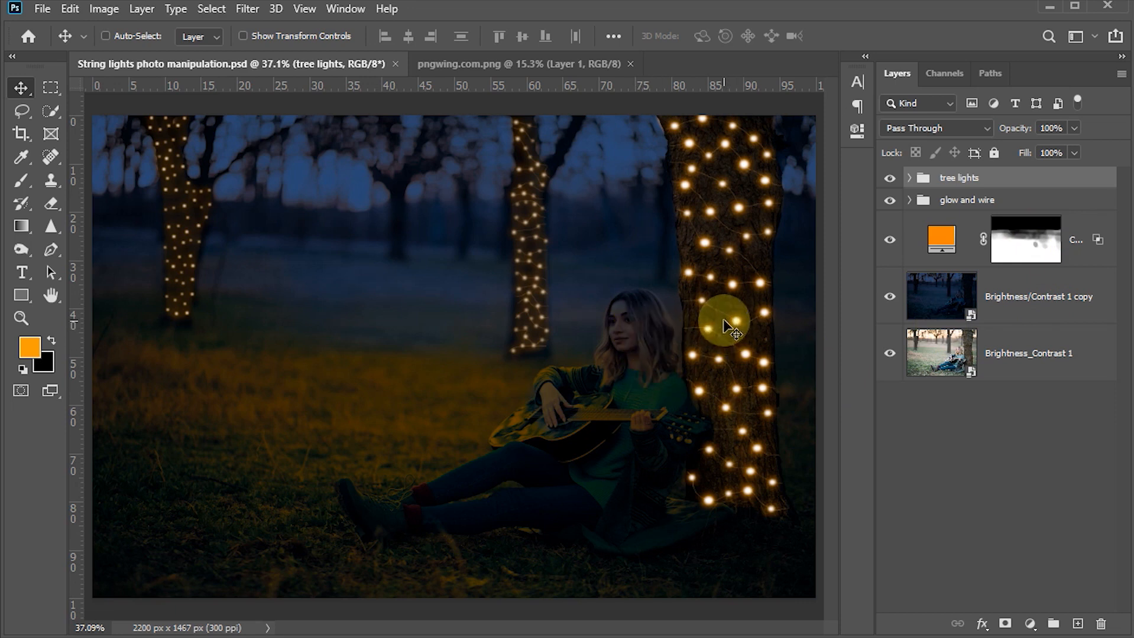
# Step: Paint white on the orange fill layer's mask at 35% brush opacity over the guitarist's hair, clothes and legs
pyautogui.click(1023, 254)
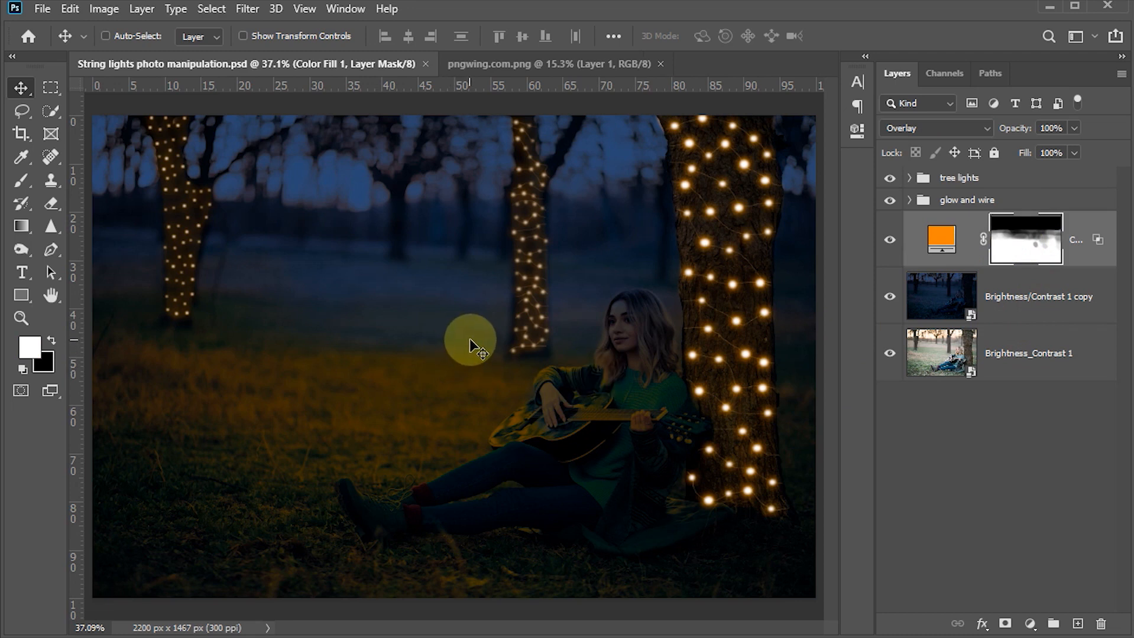
pyautogui.press('b')
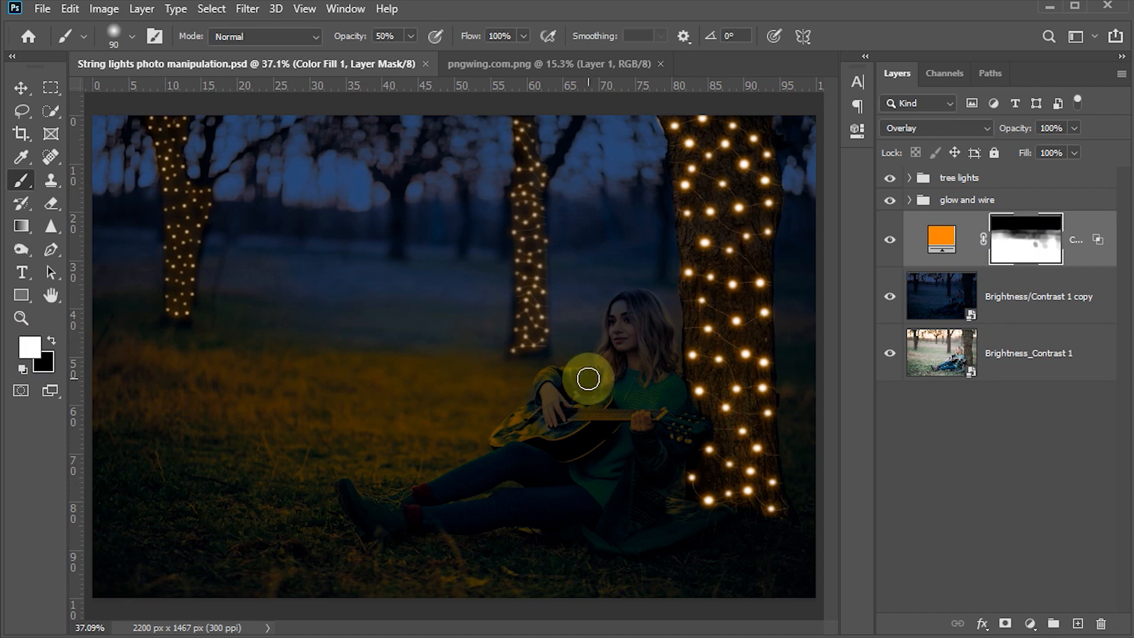
pyautogui.scroll(3, 656, 380)
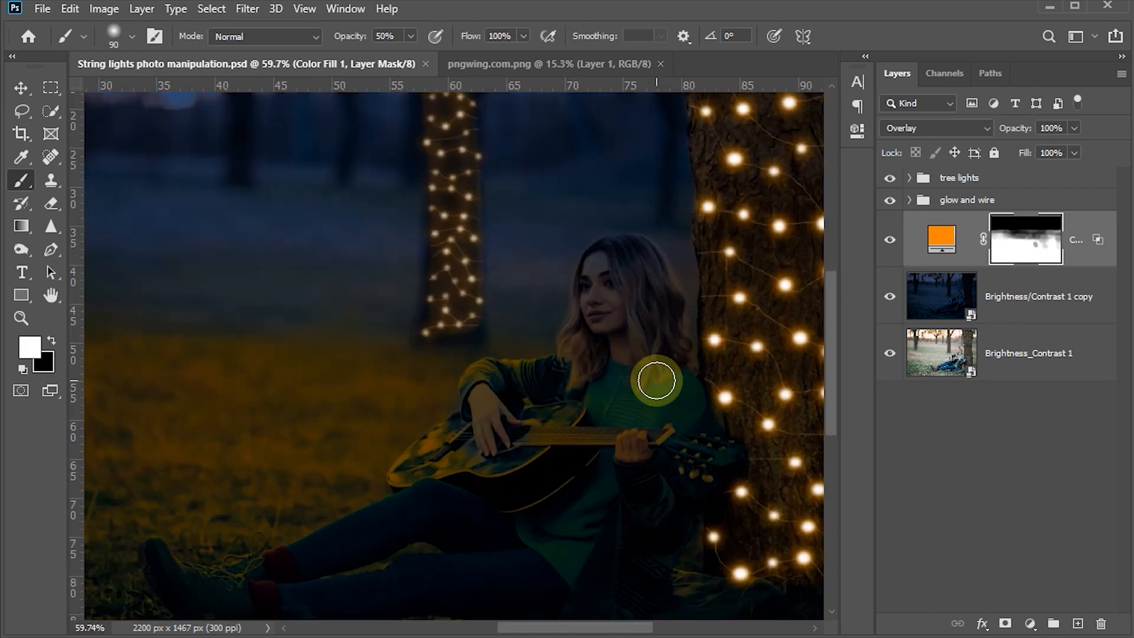
pyautogui.click(400, 36)
pyautogui.write('35')
pyautogui.press('Return')
pyautogui.moveTo(639, 263)
pyautogui.mouseDown()
pyautogui.moveTo(666, 357)
pyautogui.moveTo(637, 253)
pyautogui.moveTo(662, 349)
pyautogui.moveTo(650, 442)
pyautogui.moveTo(569, 432)
pyautogui.moveTo(584, 437)
pyautogui.mouseUp()
pyautogui.moveTo(223, 592); pyautogui.dragTo(509, 583)
pyautogui.moveTo(700, 457)
pyautogui.mouseDown()
pyautogui.moveTo(729, 454)
pyautogui.moveTo(688, 443)
pyautogui.moveTo(642, 381)
pyautogui.moveTo(631, 342)
pyautogui.moveTo(644, 348)
pyautogui.moveTo(645, 270)
pyautogui.moveTo(659, 308)
pyautogui.moveTo(638, 259)
pyautogui.moveTo(657, 312)
pyautogui.moveTo(647, 265)
pyautogui.moveTo(606, 255)
pyautogui.moveTo(590, 277)
pyautogui.moveTo(587, 402)
pyautogui.moveTo(587, 256)
pyautogui.mouseUp()
# Step: Paint black on the mask around the guitarist's head with a 50 px brush to remove orange spill, and save the document
pyautogui.press('x')
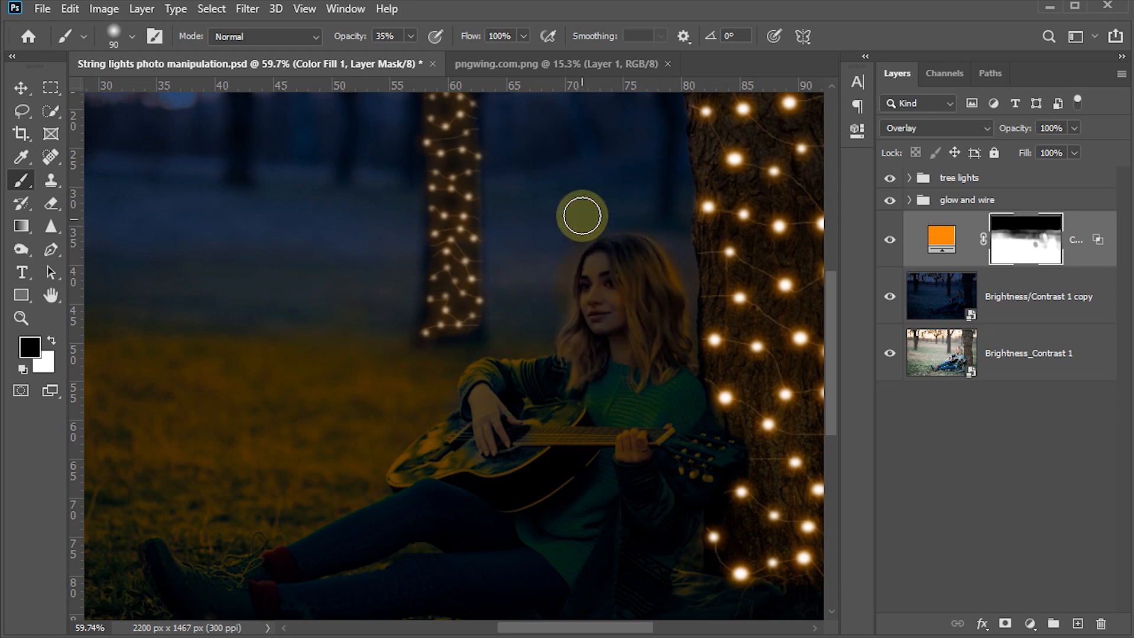
pyautogui.scroll(2, 568, 223)
pyautogui.press('[')
pyautogui.press('[')
pyautogui.press('[')
pyautogui.press('[')
pyautogui.moveTo(592, 224)
pyautogui.mouseDown()
pyautogui.moveTo(547, 340)
pyautogui.moveTo(560, 253)
pyautogui.moveTo(609, 222)
pyautogui.moveTo(545, 286)
pyautogui.moveTo(544, 302)
pyautogui.moveTo(565, 251)
pyautogui.moveTo(544, 339)
pyautogui.moveTo(516, 275)
pyautogui.moveTo(557, 274)
pyautogui.moveTo(544, 250)
pyautogui.moveTo(485, 325)
pyautogui.moveTo(484, 255)
pyautogui.moveTo(477, 285)
pyautogui.moveTo(496, 316)
pyautogui.moveTo(548, 264)
pyautogui.mouseUp()
pyautogui.moveTo(550, 254)
pyautogui.mouseDown()
pyautogui.moveTo(579, 226)
pyautogui.moveTo(687, 223)
pyautogui.moveTo(733, 258)
pyautogui.moveTo(746, 297)
pyautogui.moveTo(711, 226)
pyautogui.moveTo(757, 357)
pyautogui.moveTo(762, 327)
pyautogui.moveTo(719, 225)
pyautogui.moveTo(620, 208)
pyautogui.mouseUp()
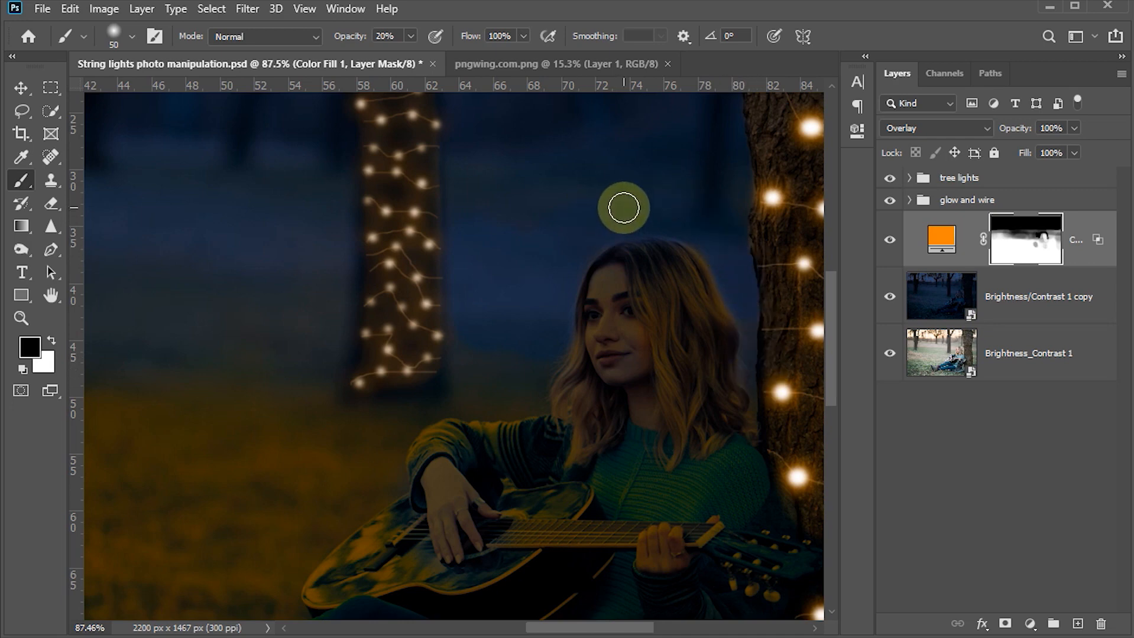
pyautogui.hotkey('ctrl', '0')
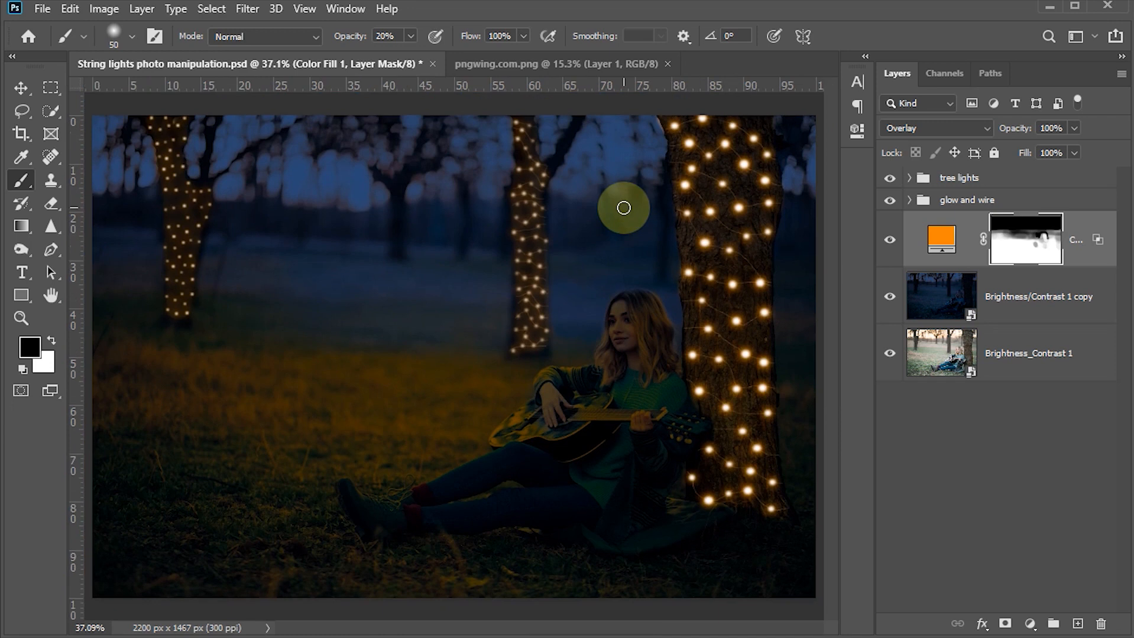
pyautogui.hotkey('ctrl', 's')
pyautogui.press('v')
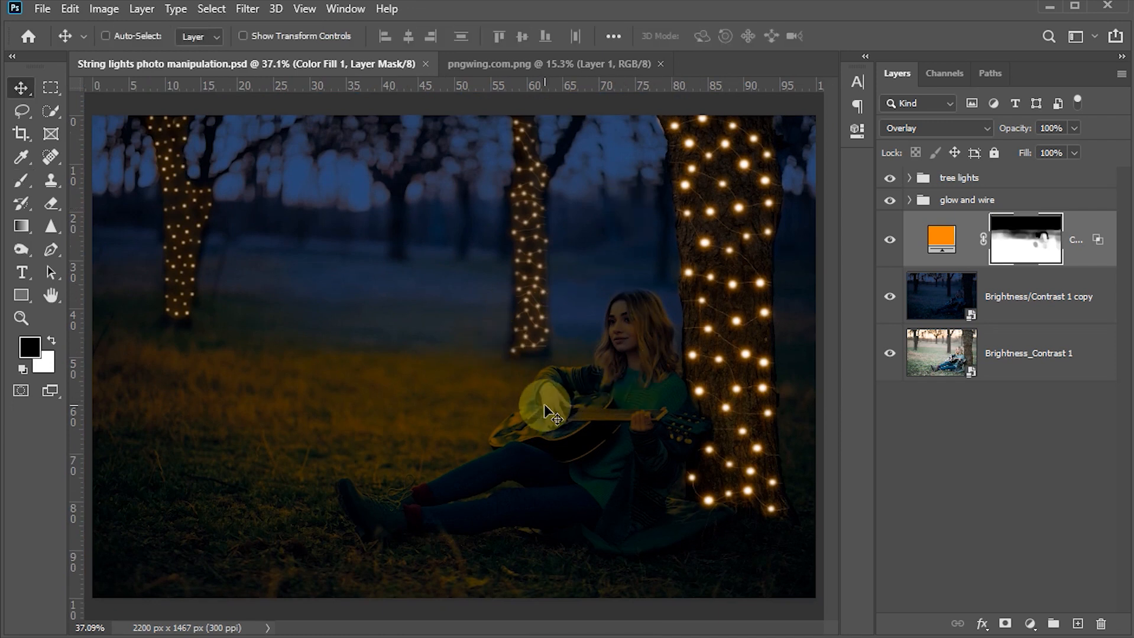
# Step: Add a Curves adjustment layer above the tree lights group, raising the curve's upper part and pulling its lower part slightly back down
pyautogui.click(955, 181)
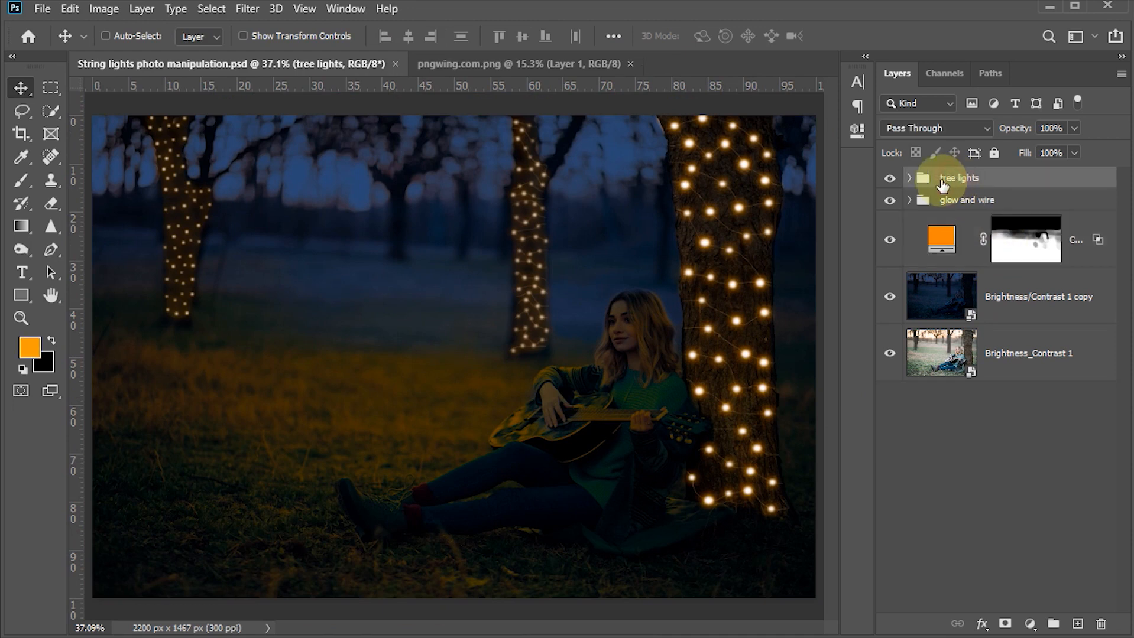
pyautogui.click(1029, 625)
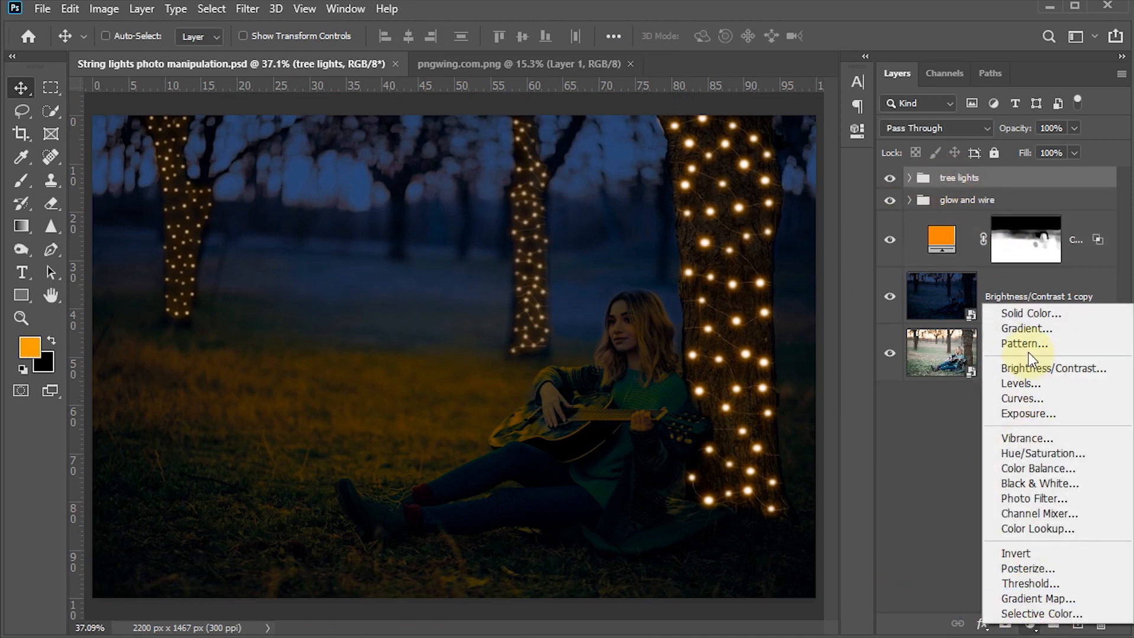
pyautogui.click(1027, 397)
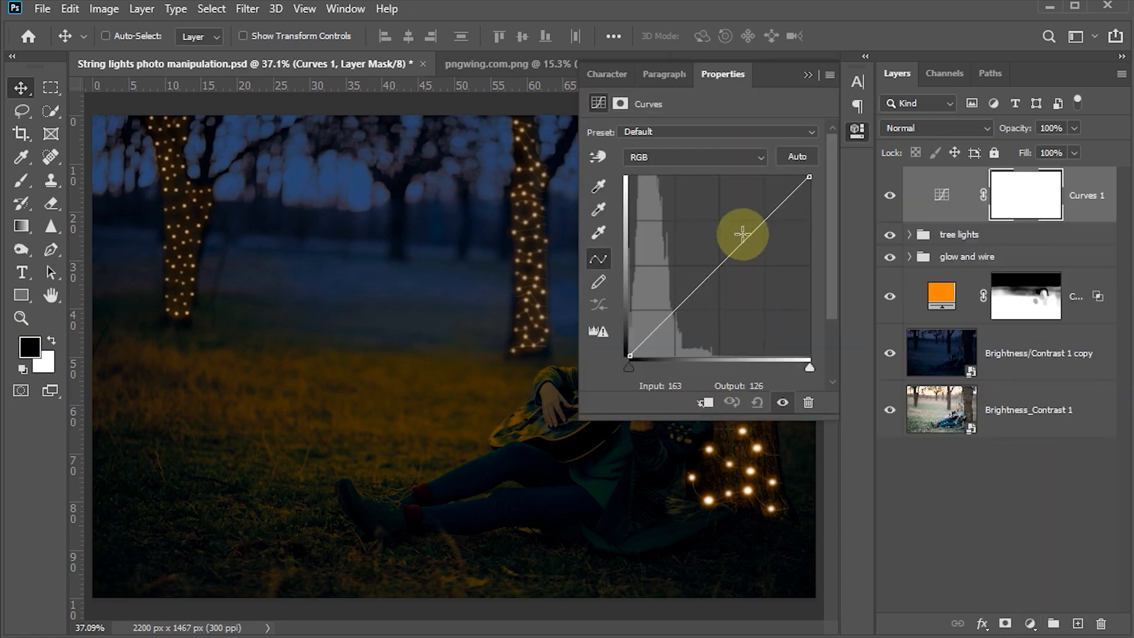
pyautogui.moveTo(758, 223); pyautogui.dragTo(757, 202)
pyautogui.click(675, 286)
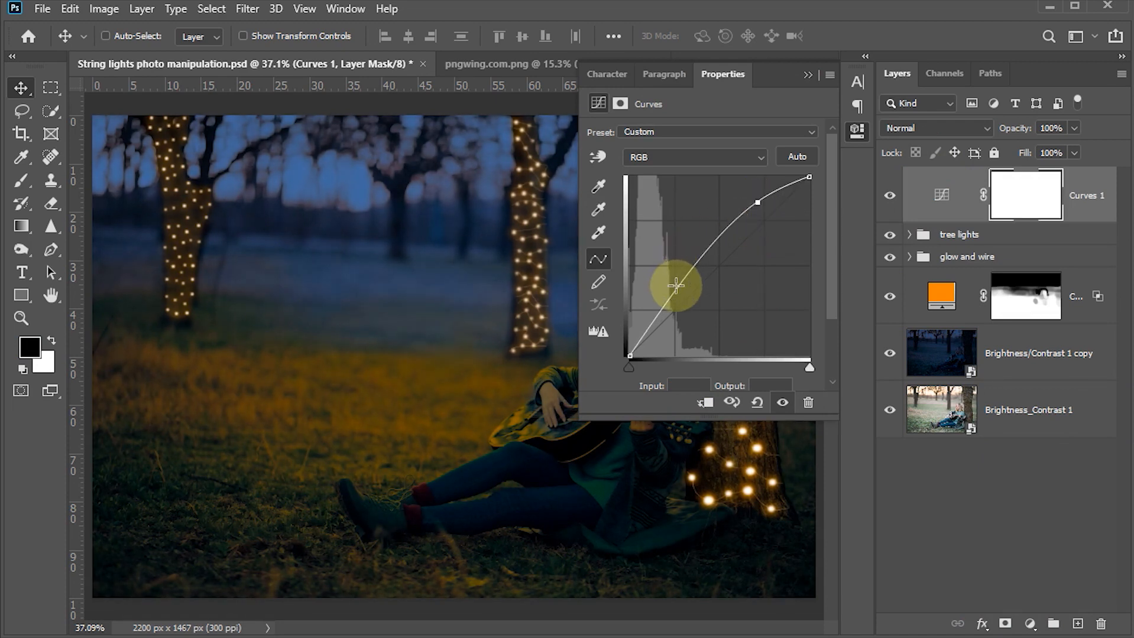
pyautogui.moveTo(677, 289); pyautogui.dragTo(679, 293)
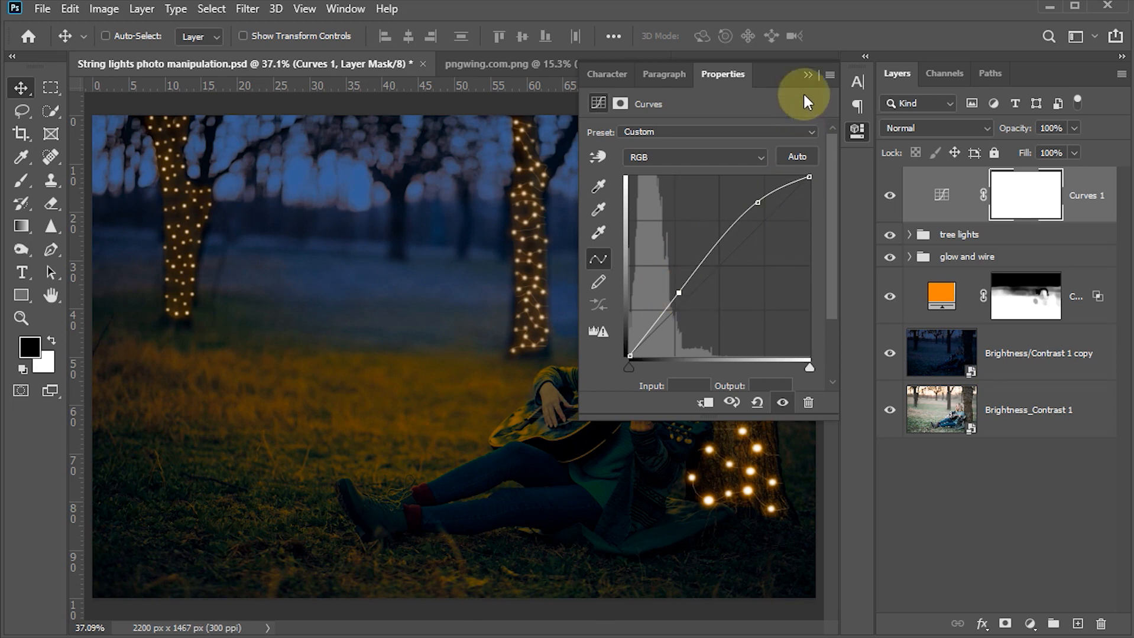
# Step: Set the Curves adjustment layer's opacity to 85% and save the document
pyautogui.click(805, 74)
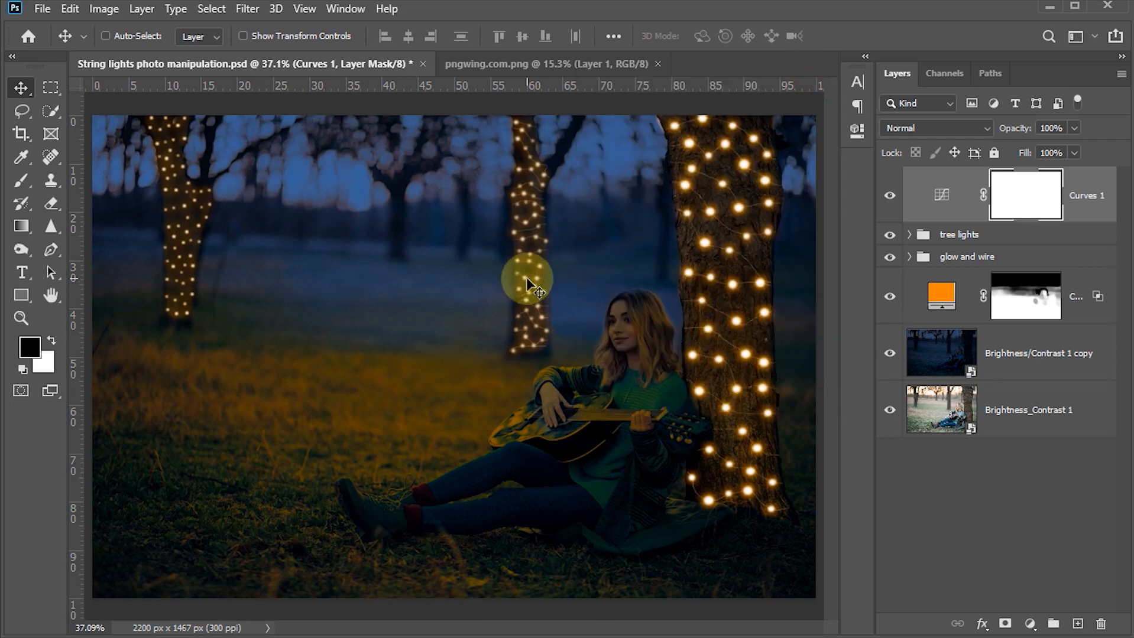
pyautogui.click(1047, 129)
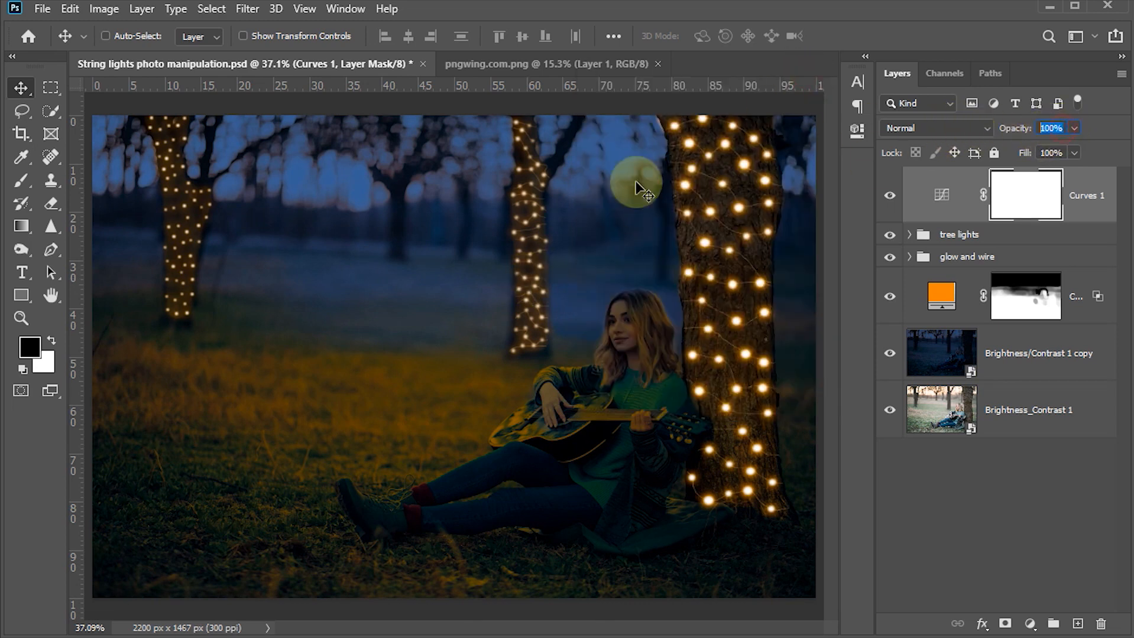
pyautogui.write('85')
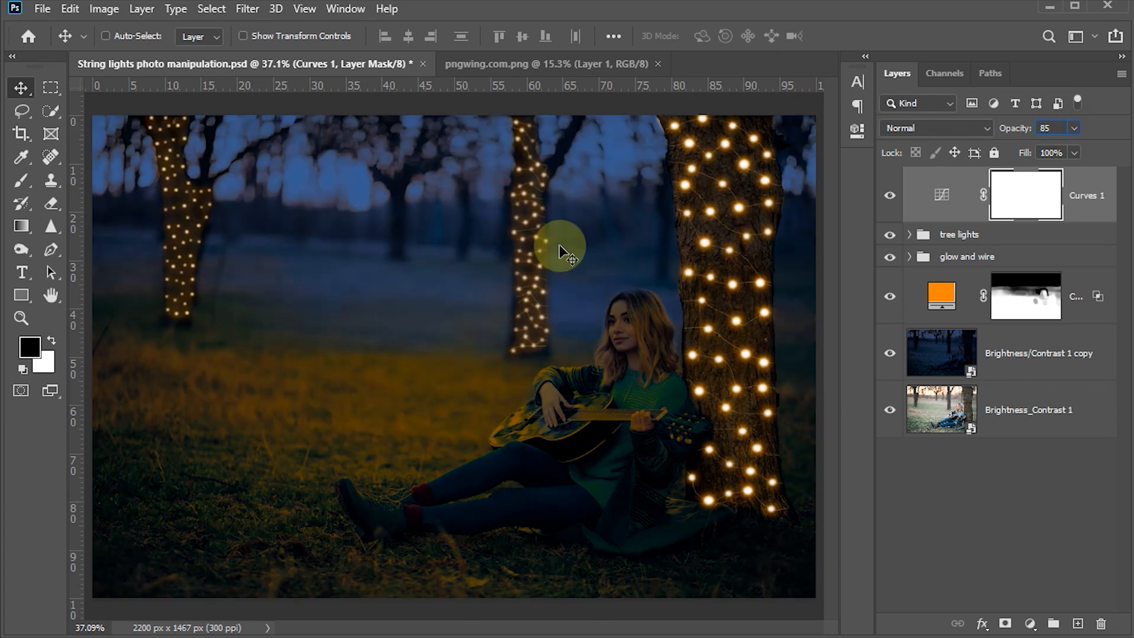
pyautogui.hotkey('ctrl', 's')
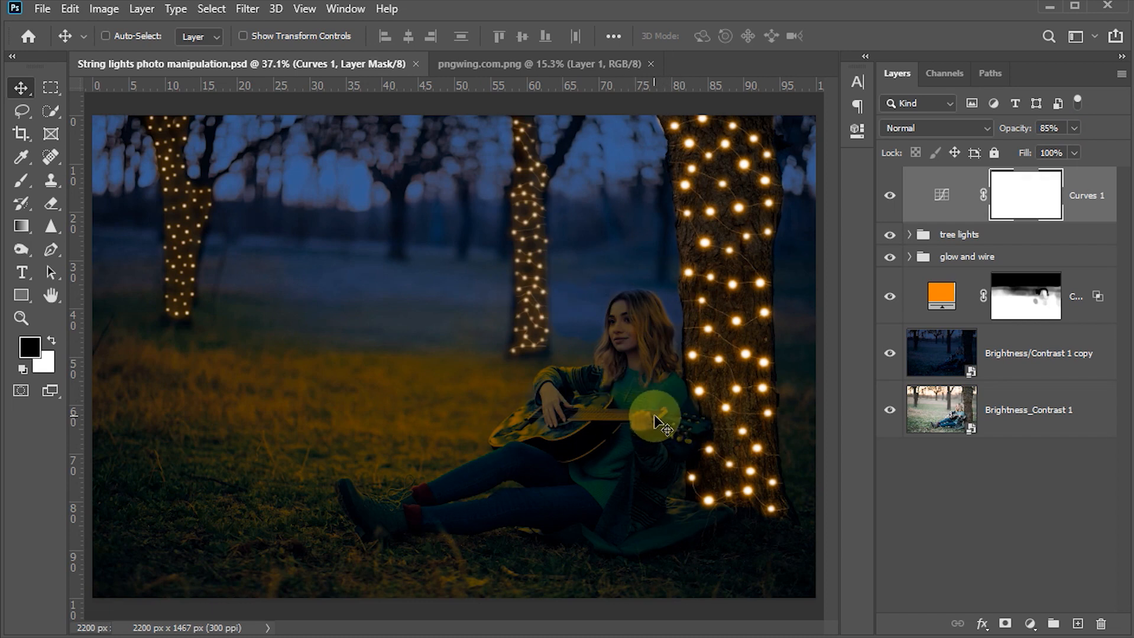
# Step: Compare the original photo alone with the finished night scene, and view the result enlarged without the surrounding interface
pyautogui.keyDown('alt'); pyautogui.click(889, 411); pyautogui.keyUp('alt')
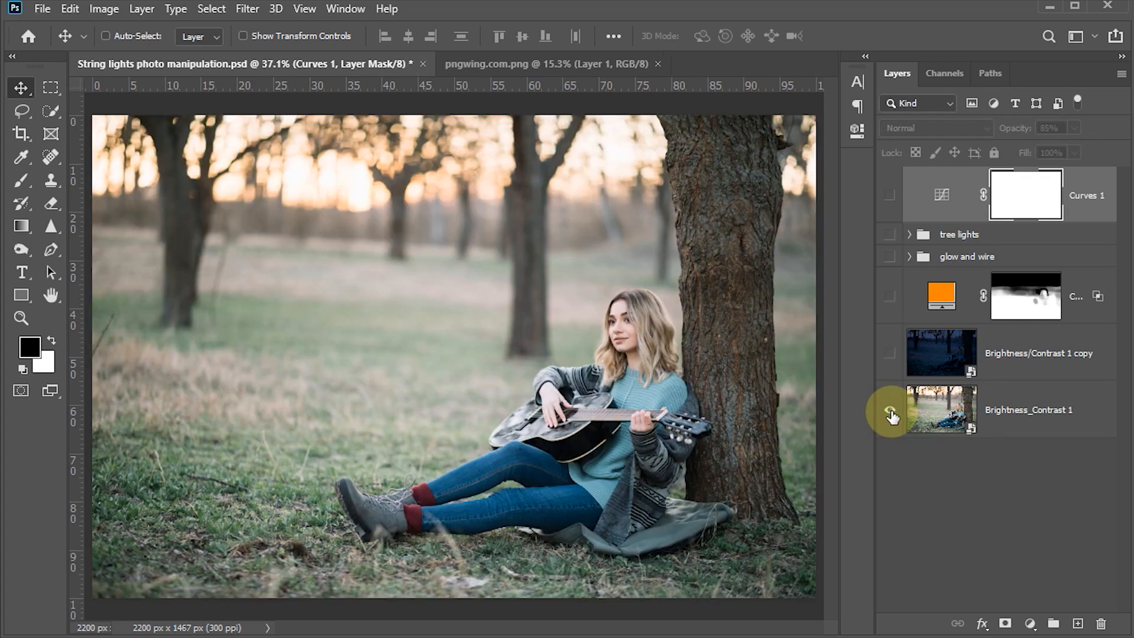
pyautogui.keyDown('alt'); pyautogui.click(890, 411); pyautogui.keyUp('alt')
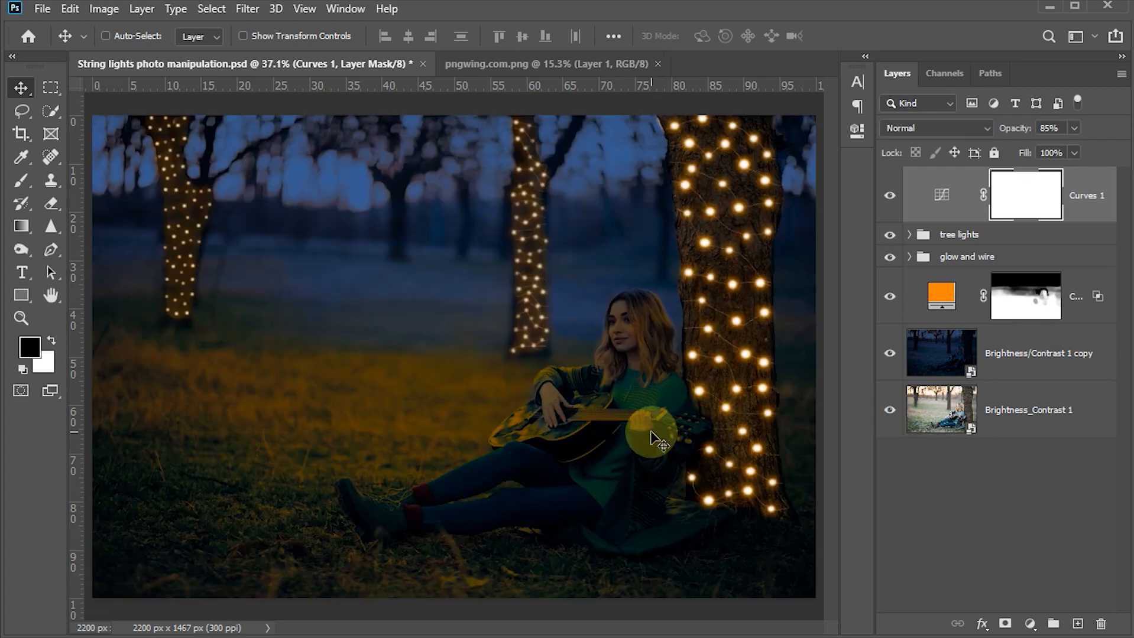
pyautogui.press('Tab')
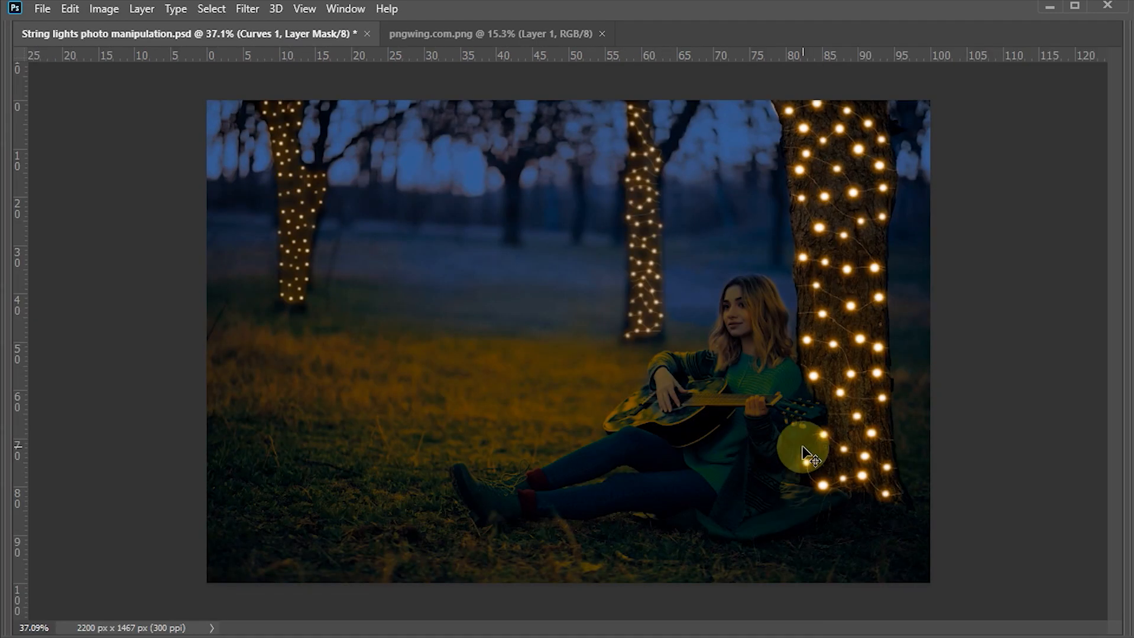
pyautogui.scroll(1, 804, 454)
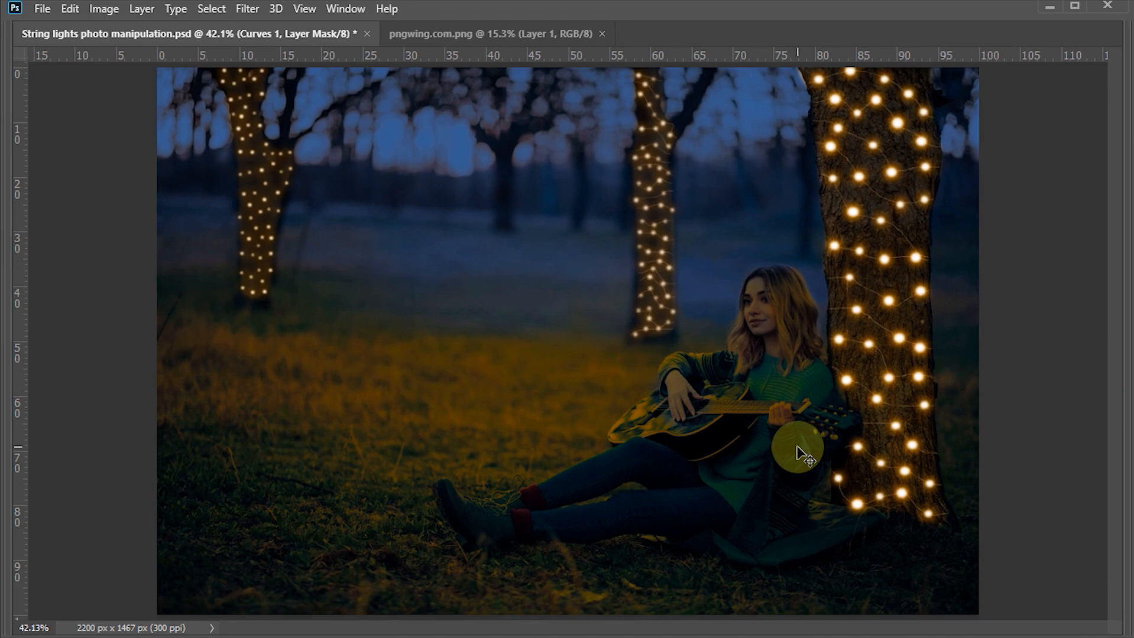